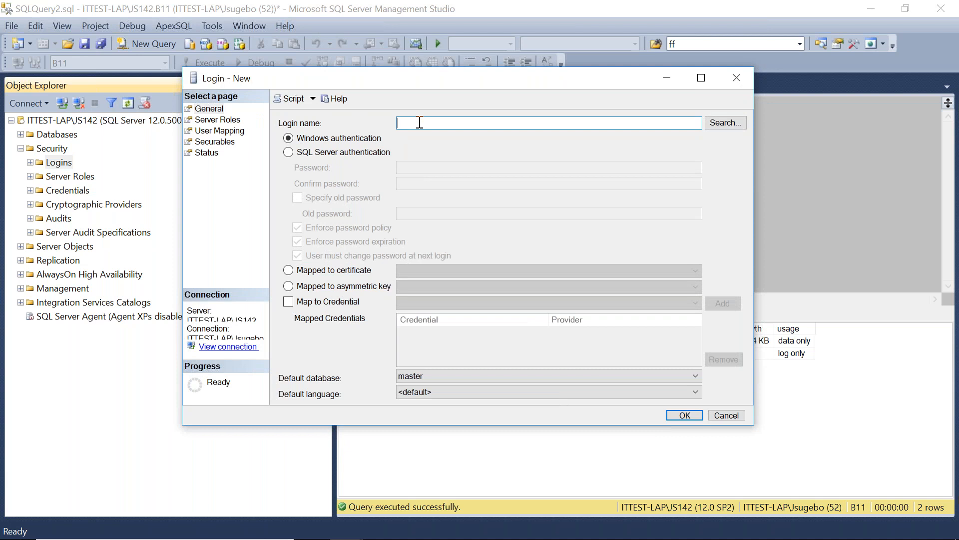
Name the new login aa, choose SQL Server authentication, and enter and confirm its password.
{"action": "type", "text": "aa"}
{"action": "left_click", "coordinate": [295, 153]}
{"action": "left_click", "coordinate": [423, 167]}
{"action": "type", "text": "aa"}
{"action": "left_click", "coordinate": [418, 184]}
{"action": "type", "text": "aa"}
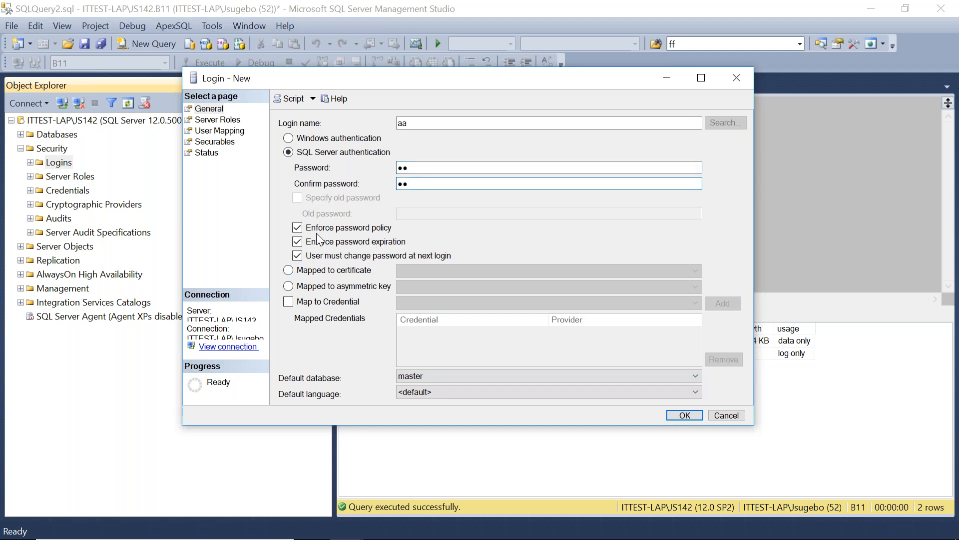
{"action": "left_click", "coordinate": [297, 229]}
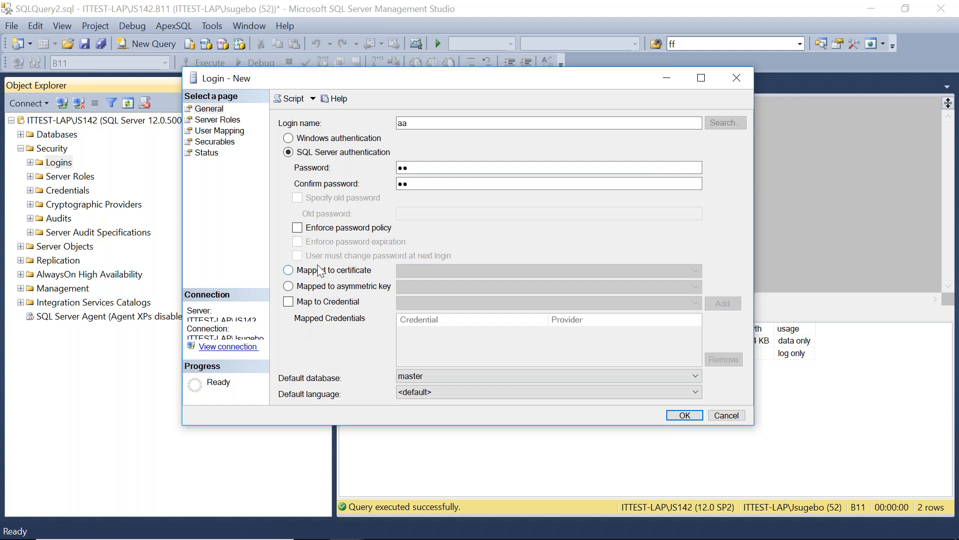
{"action": "left_click", "coordinate": [298, 229]}
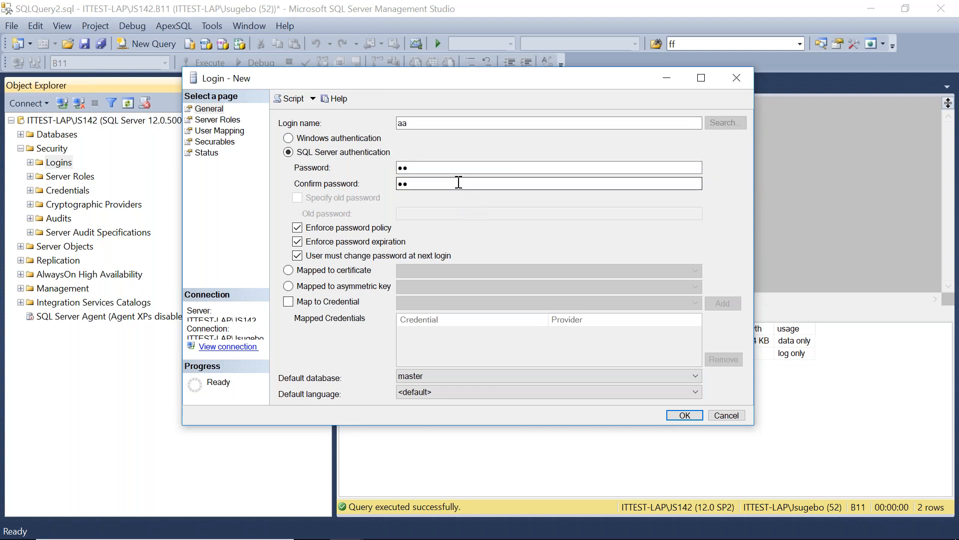
{"action": "left_click", "coordinate": [297, 227]}
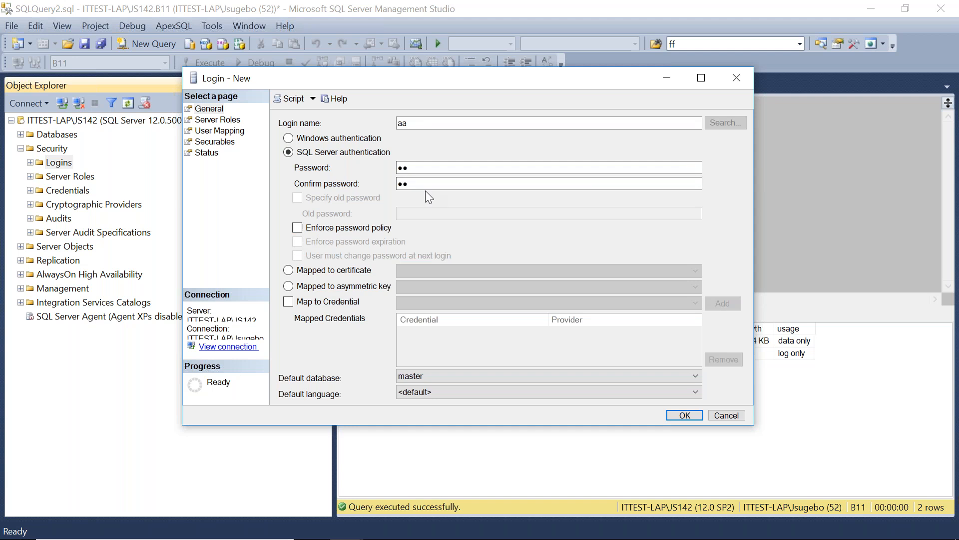
{"action": "left_click", "coordinate": [298, 228]}
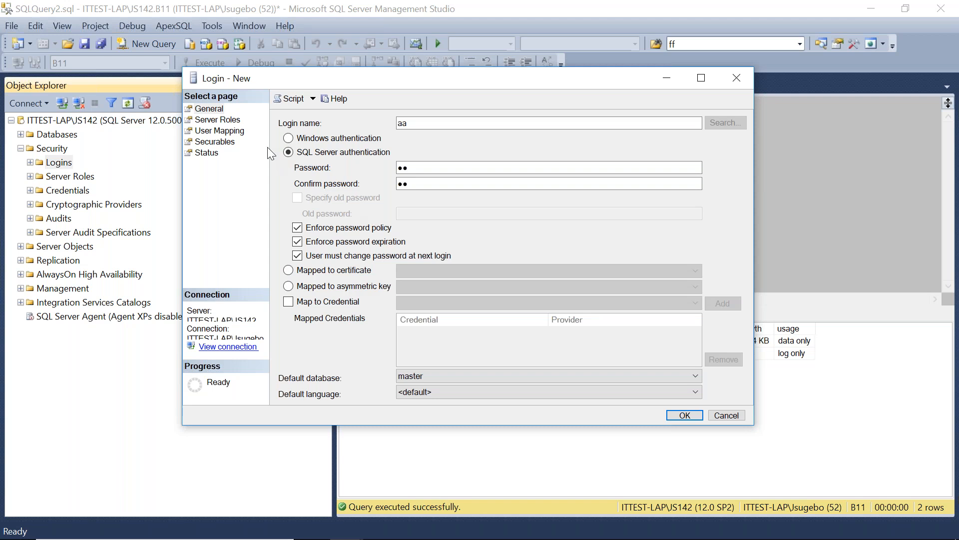
Grant the new login the sysadmin server role and create it.
{"action": "left_click", "coordinate": [216, 121]}
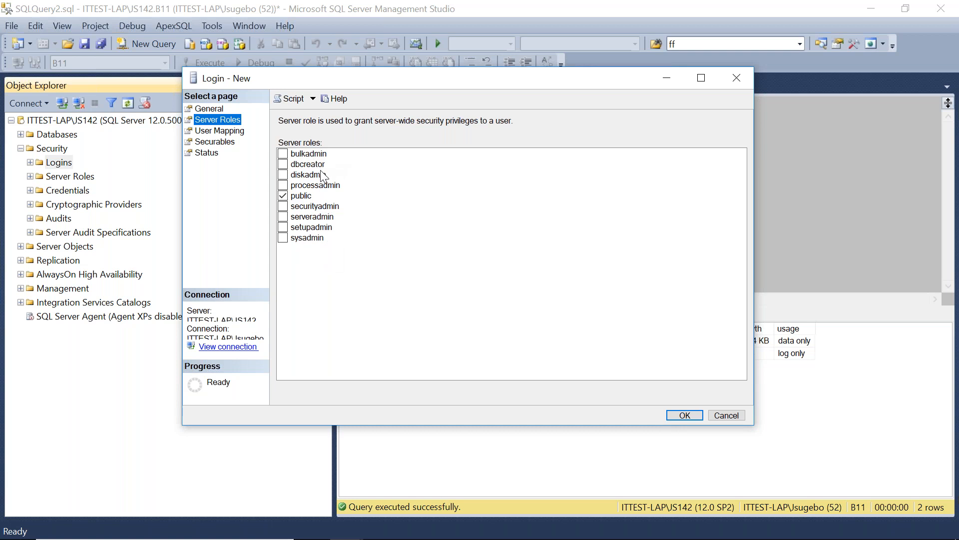
{"action": "left_click", "coordinate": [283, 164]}
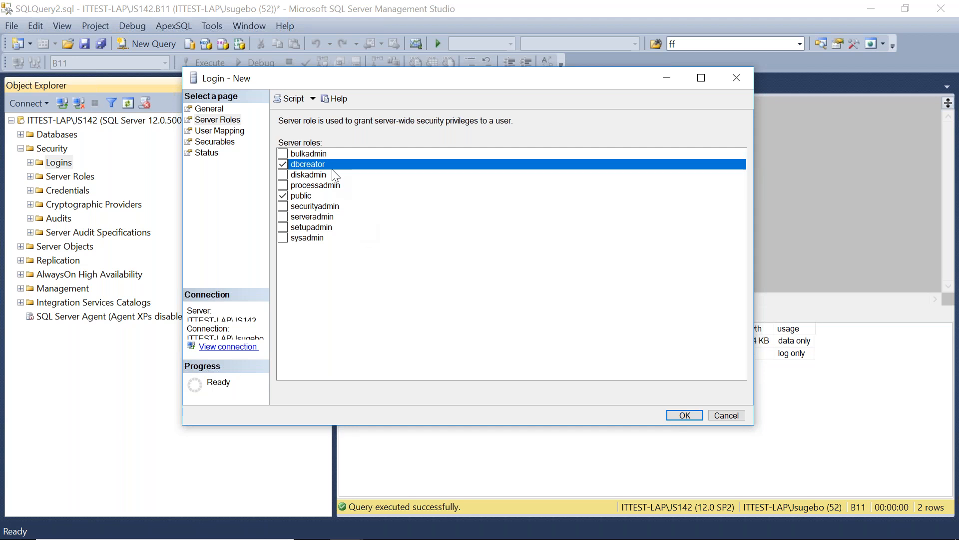
{"action": "left_click", "coordinate": [283, 164]}
{"action": "left_click", "coordinate": [283, 238]}
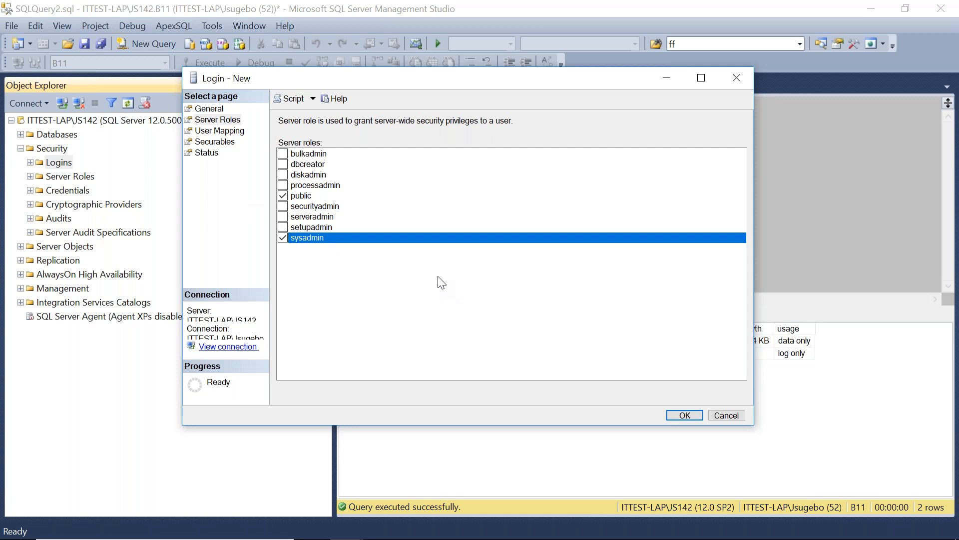
{"action": "left_click", "coordinate": [683, 416]}
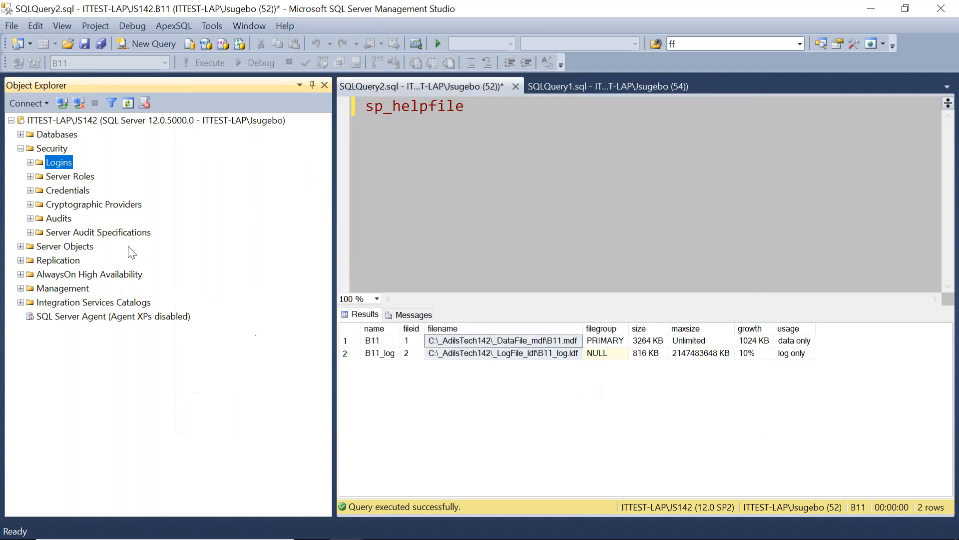
Connect to the server as login aa using SQL Server Authentication and its password.
{"action": "left_click", "coordinate": [20, 148]}
{"action": "left_click", "coordinate": [11, 121]}
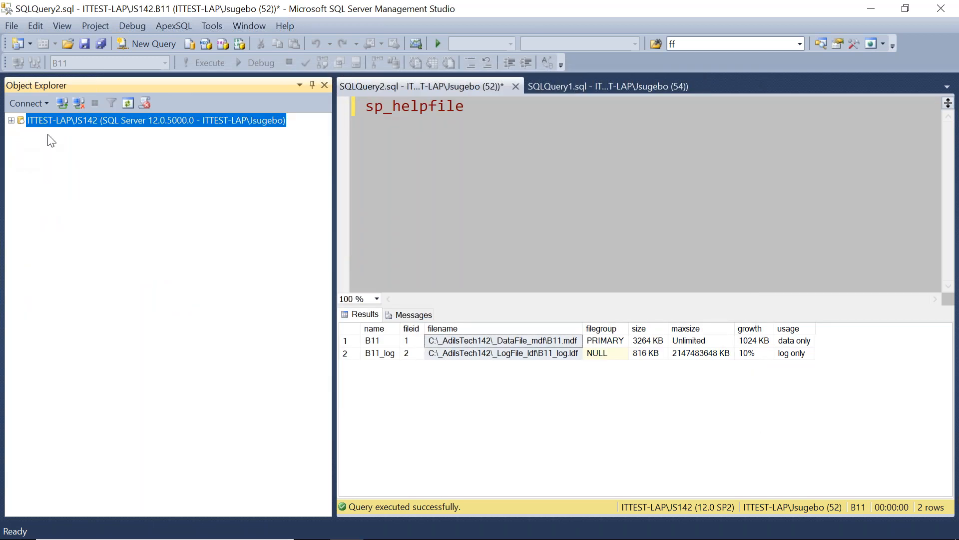
{"action": "left_click", "coordinate": [62, 104]}
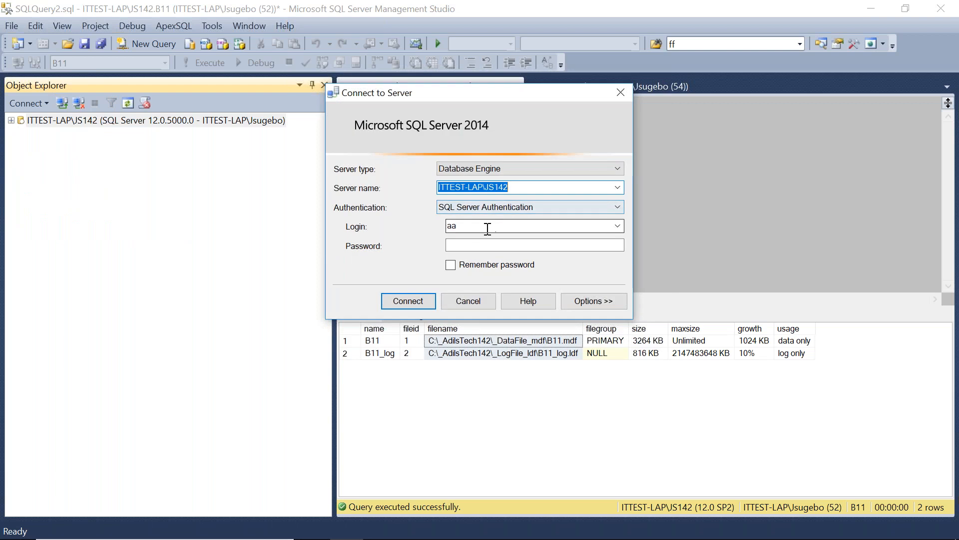
{"action": "left_click", "coordinate": [464, 247]}
{"action": "type", "text": "aa"}
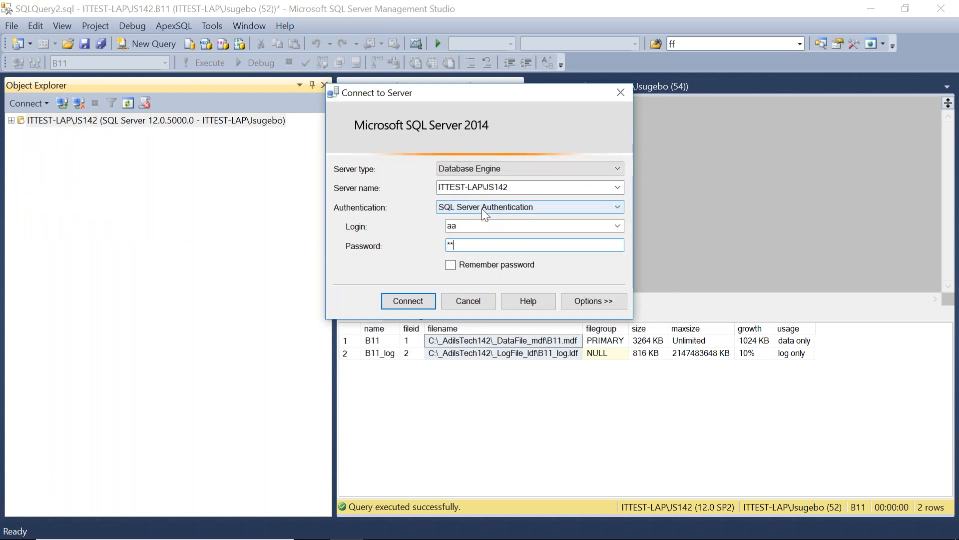
{"action": "left_click", "coordinate": [419, 303]}
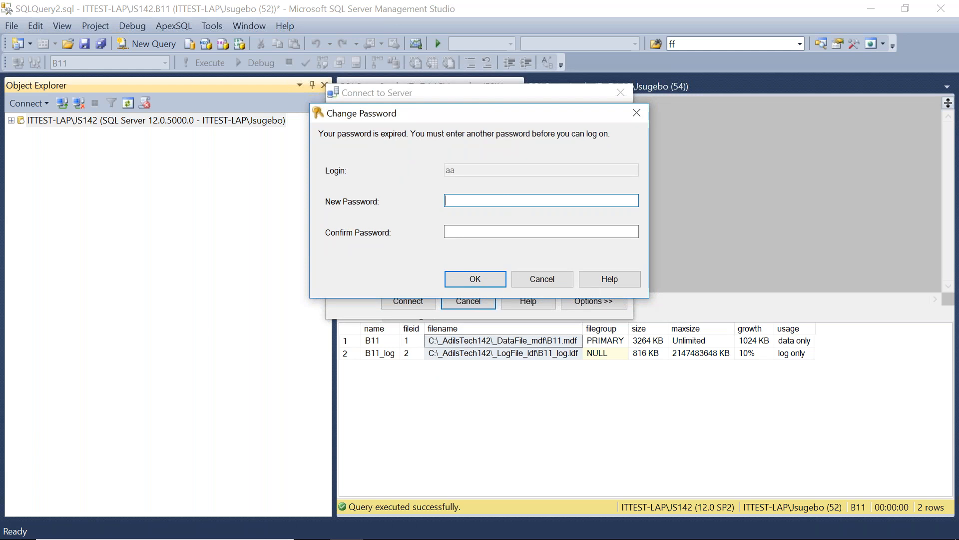
Enter and confirm a new password for login aa in the expired-password prompt.
{"action": "type", "text": "**"}
{"action": "left_click", "coordinate": [465, 231]}
{"action": "type", "text": "**"}
{"action": "left_click", "coordinate": [475, 278]}
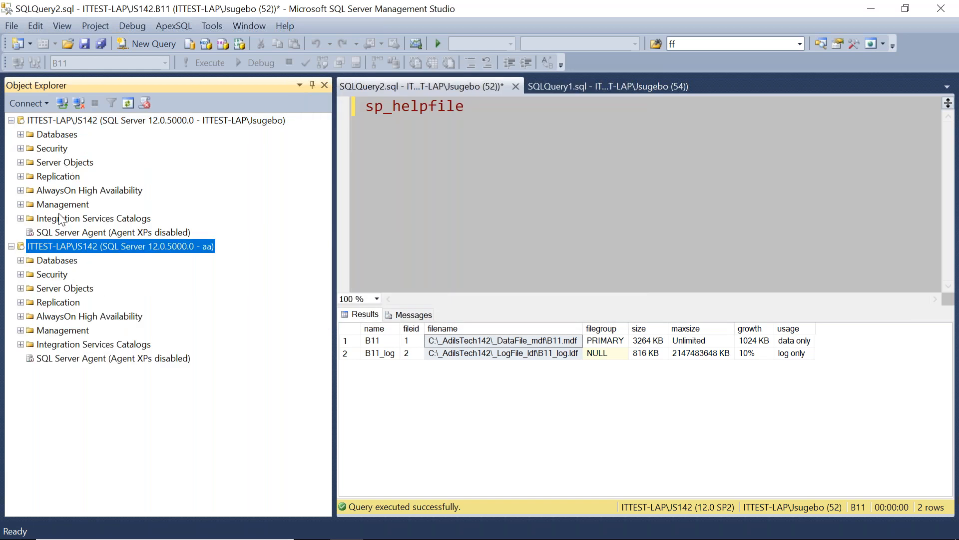
Delete the test database under the aa connection, closing existing connections.
{"action": "left_click", "coordinate": [11, 121]}
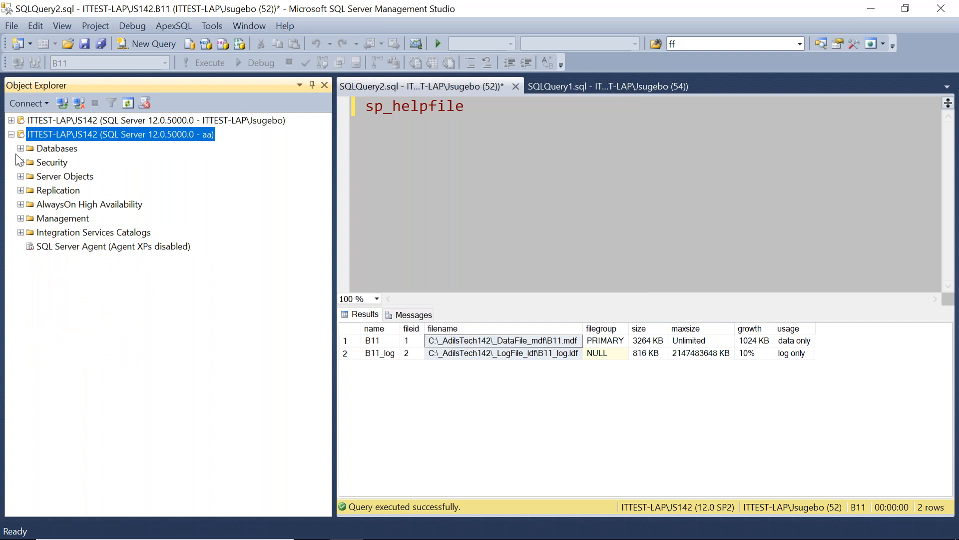
{"action": "right_click", "coordinate": [56, 247]}
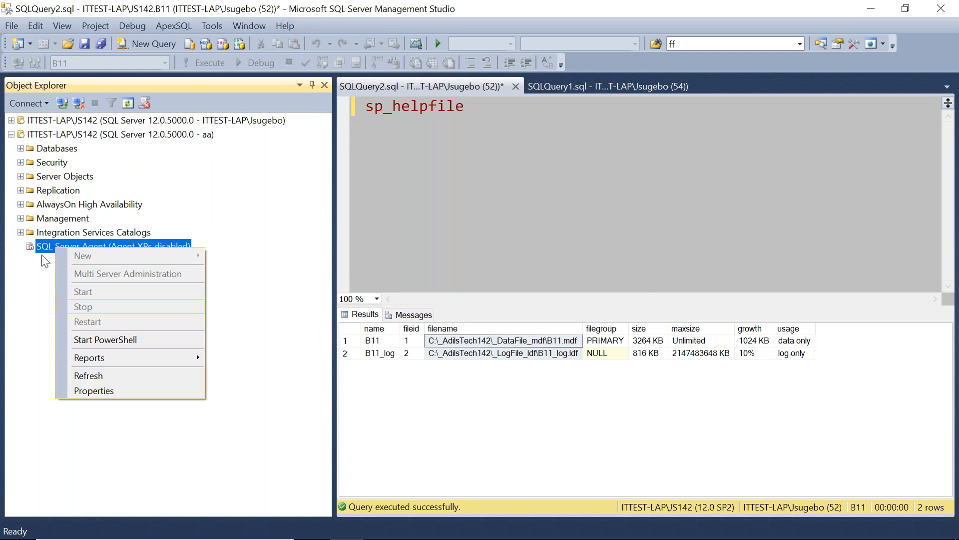
{"action": "left_click", "coordinate": [20, 148]}
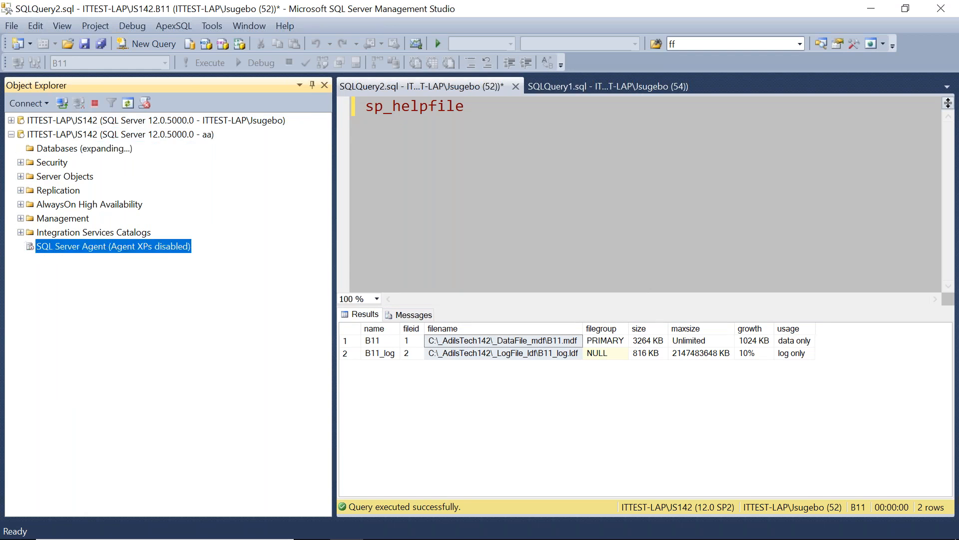
{"action": "right_click", "coordinate": [55, 272]}
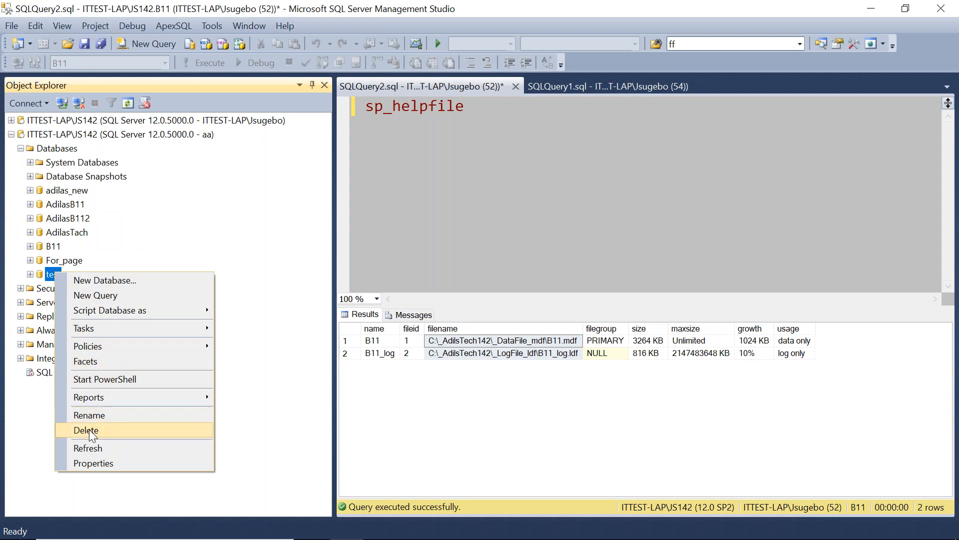
{"action": "left_click", "coordinate": [89, 430]}
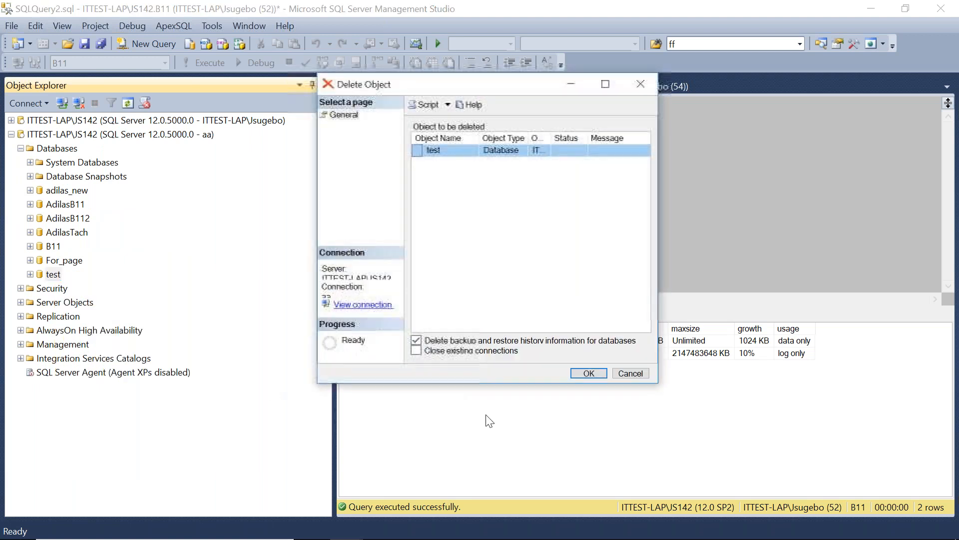
{"action": "left_click", "coordinate": [416, 350]}
{"action": "left_click", "coordinate": [570, 373]}
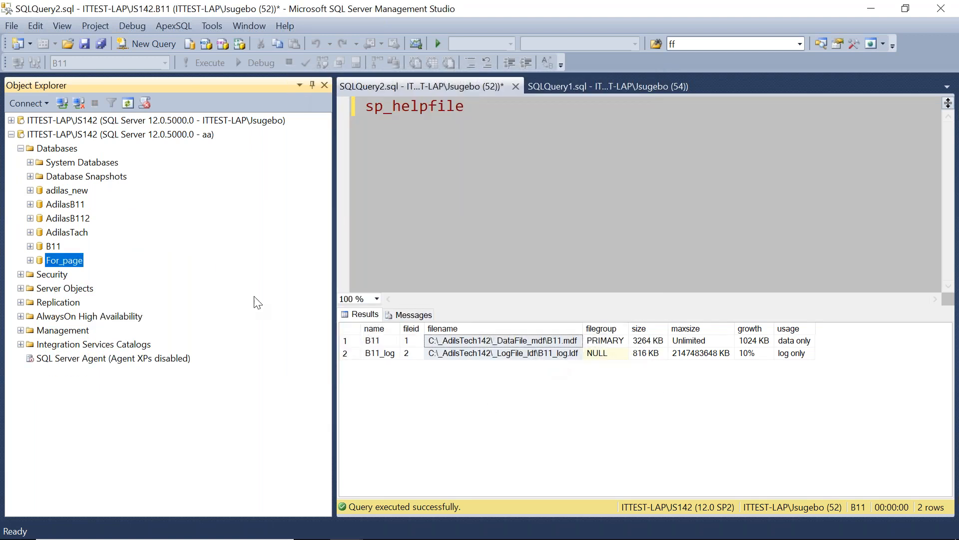
Delete the For_page database, closing existing connections.
{"action": "right_click", "coordinate": [59, 266]}
{"action": "left_click", "coordinate": [86, 424]}
{"action": "left_click", "coordinate": [416, 350]}
{"action": "left_click", "coordinate": [564, 372]}
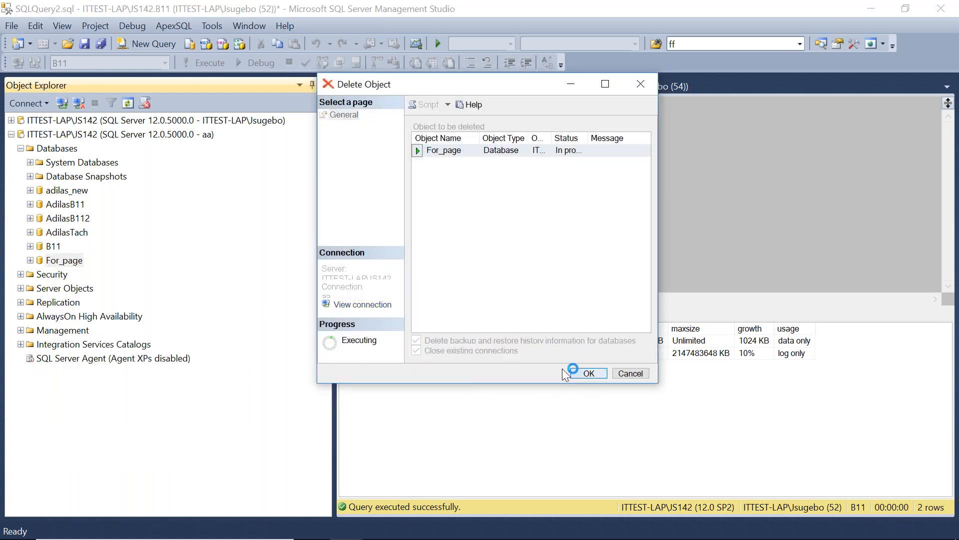
Start a new login from the aa connection's Security Logins folder and name it bb.
{"action": "left_click", "coordinate": [208, 136]}
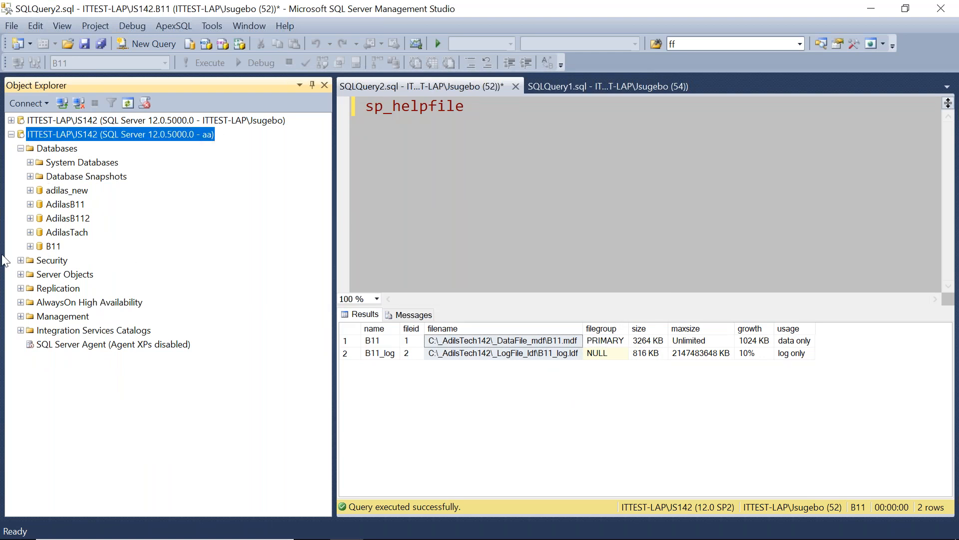
{"action": "left_click", "coordinate": [11, 134]}
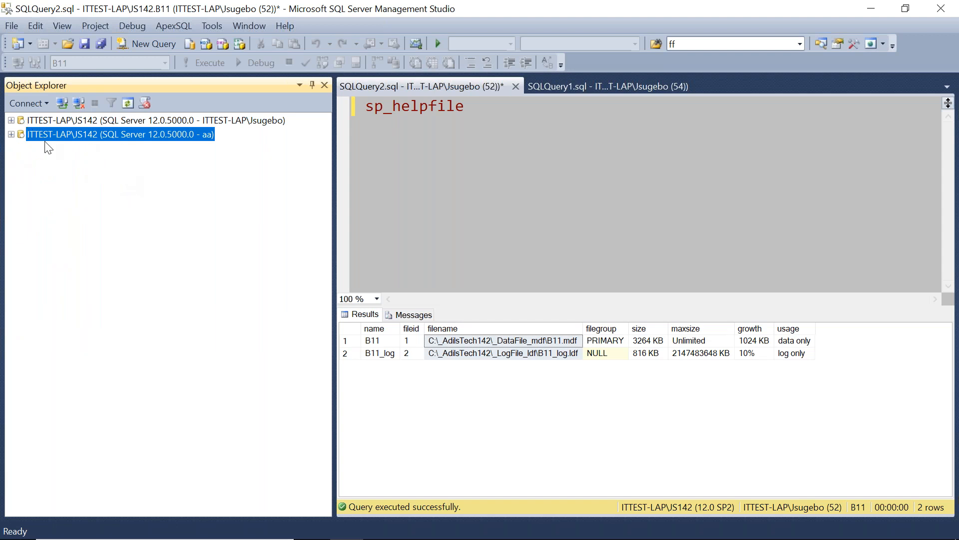
{"action": "left_click", "coordinate": [11, 134]}
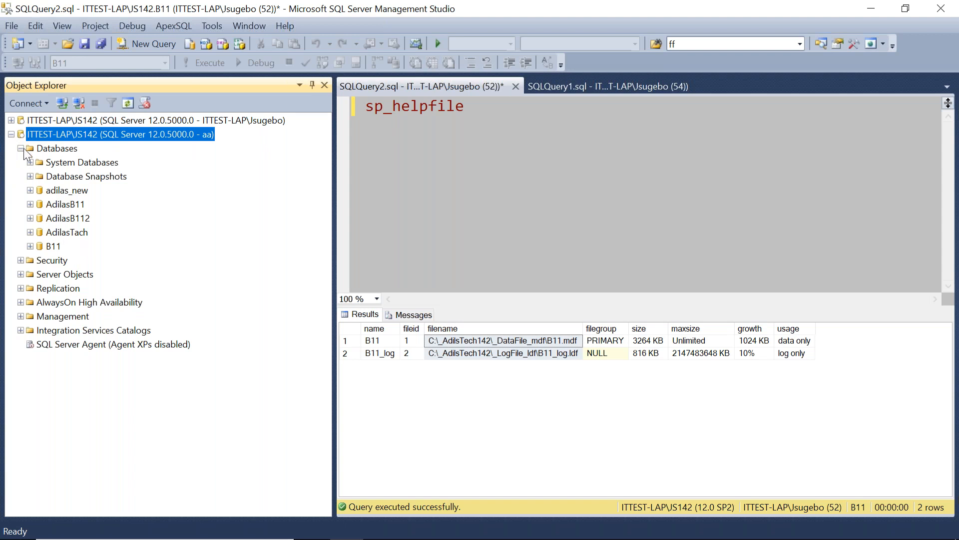
{"action": "left_click", "coordinate": [21, 149]}
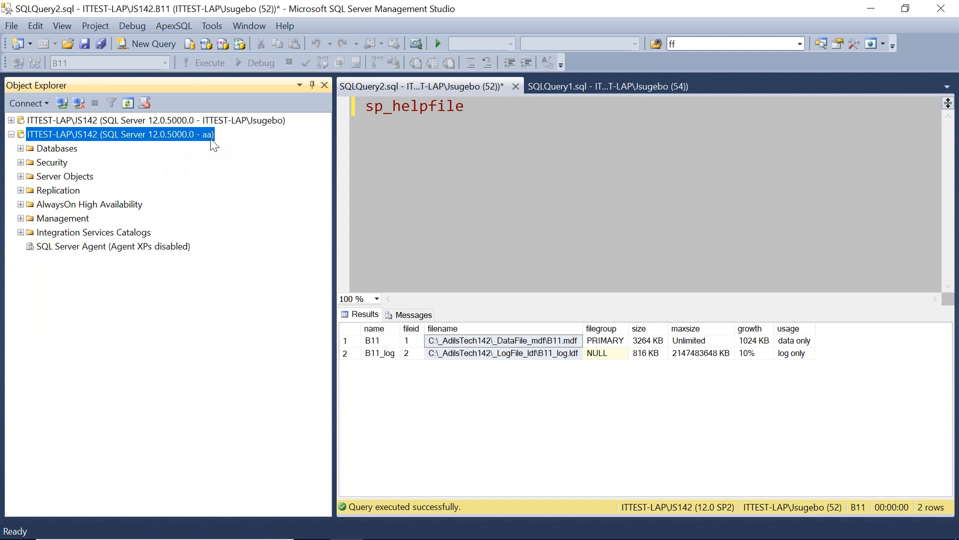
{"action": "left_click", "coordinate": [20, 162]}
{"action": "left_click", "coordinate": [62, 180]}
{"action": "right_click", "coordinate": [63, 183]}
{"action": "left_click", "coordinate": [100, 191]}
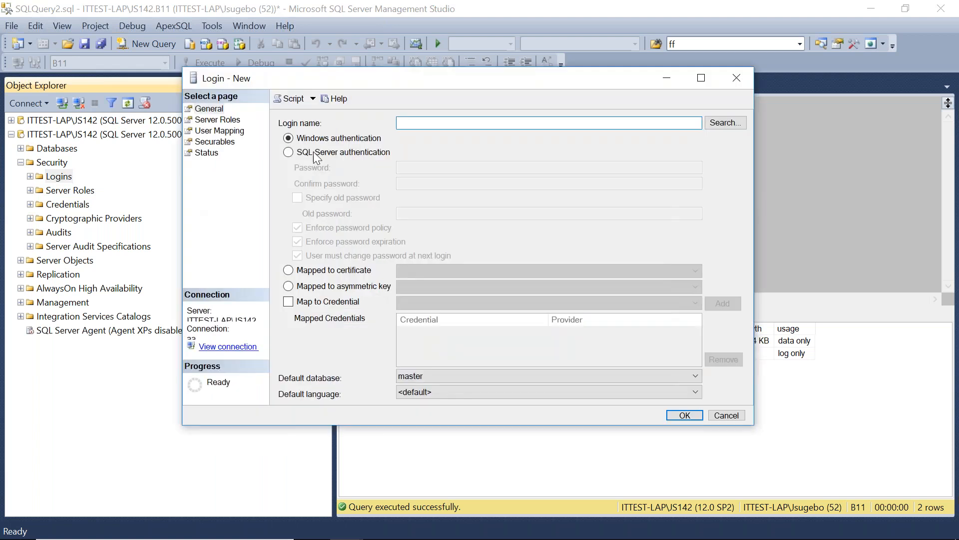
{"action": "type", "text": "bb"}
Choose SQL Server authentication, enter and confirm the password, and turn off Enforce password policy.
{"action": "left_click", "coordinate": [331, 155]}
{"action": "left_click", "coordinate": [444, 167]}
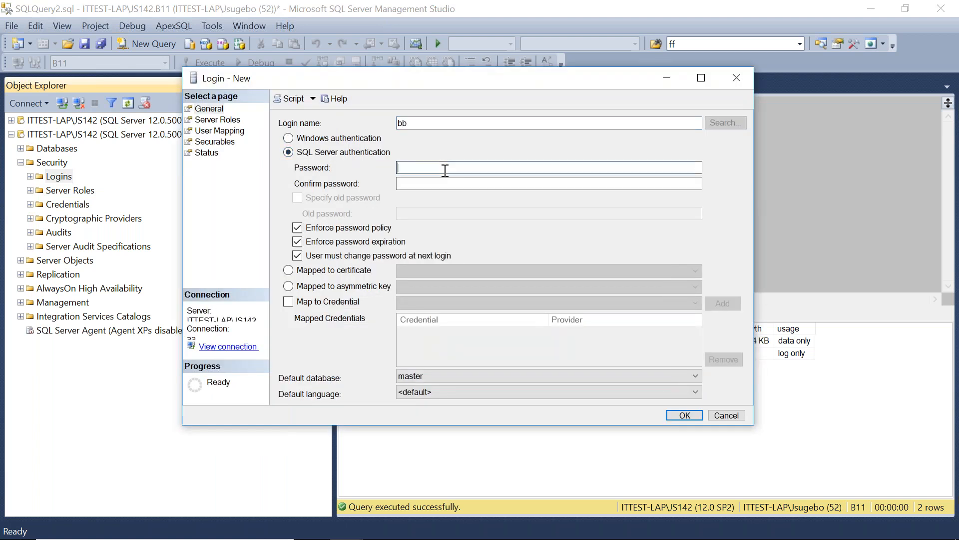
{"action": "type", "text": "bb"}
{"action": "key", "text": "Tab"}
{"action": "type", "text": "bb"}
{"action": "left_click", "coordinate": [298, 228]}
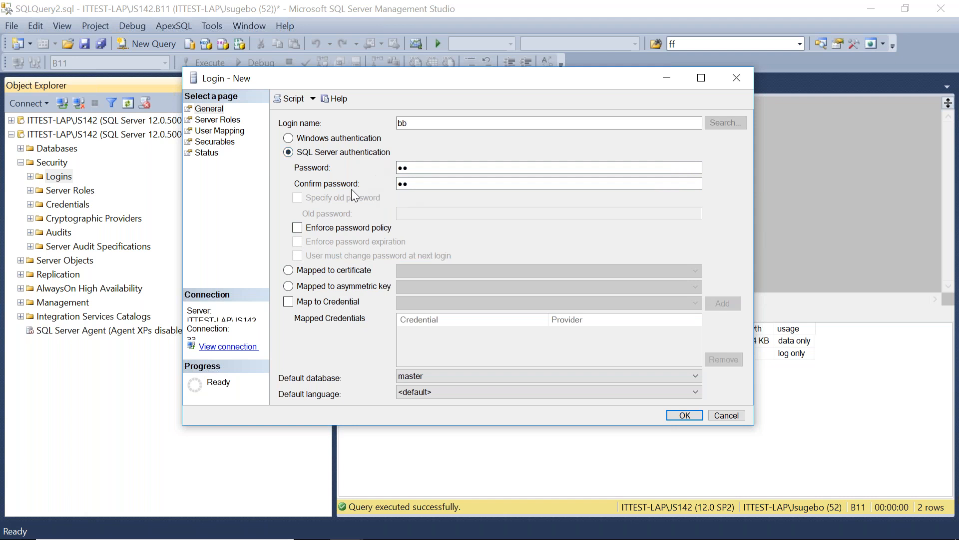
Map login bb to the AdilasTach database with db_datareader role membership.
{"action": "left_click", "coordinate": [215, 120]}
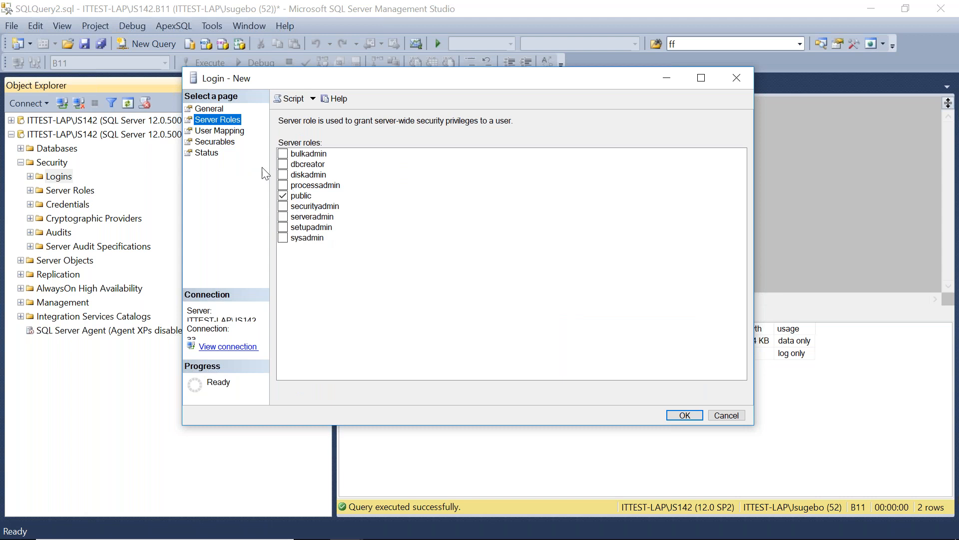
{"action": "left_click", "coordinate": [218, 131]}
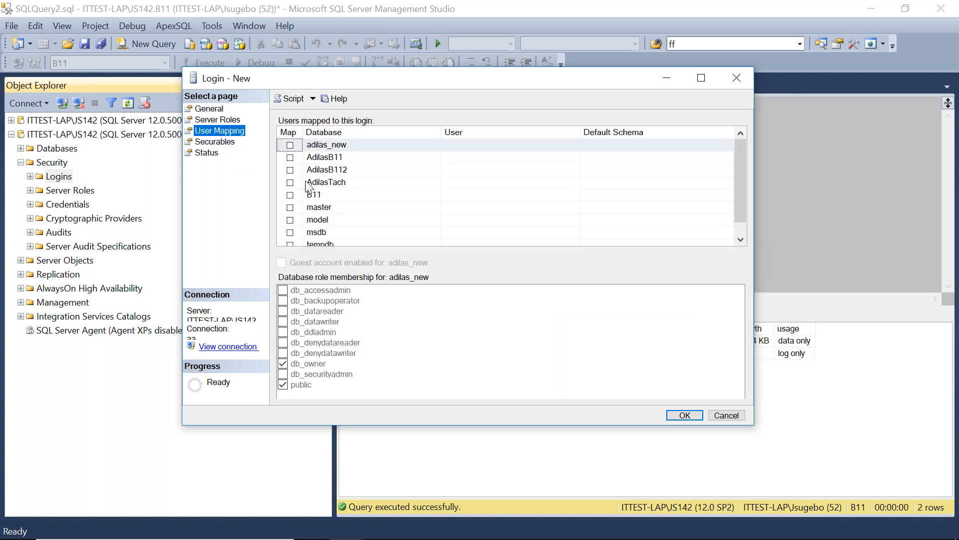
{"action": "left_click", "coordinate": [289, 183]}
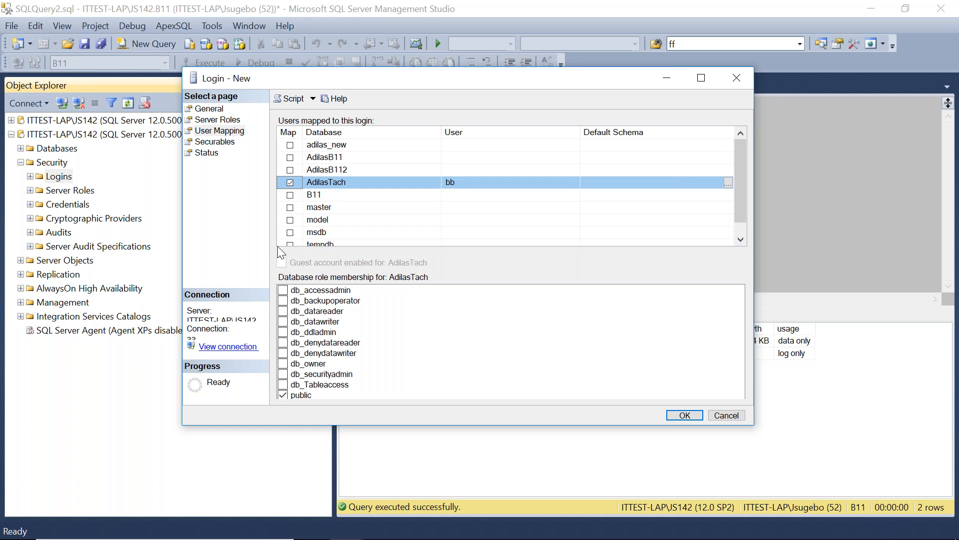
{"action": "left_click", "coordinate": [282, 312]}
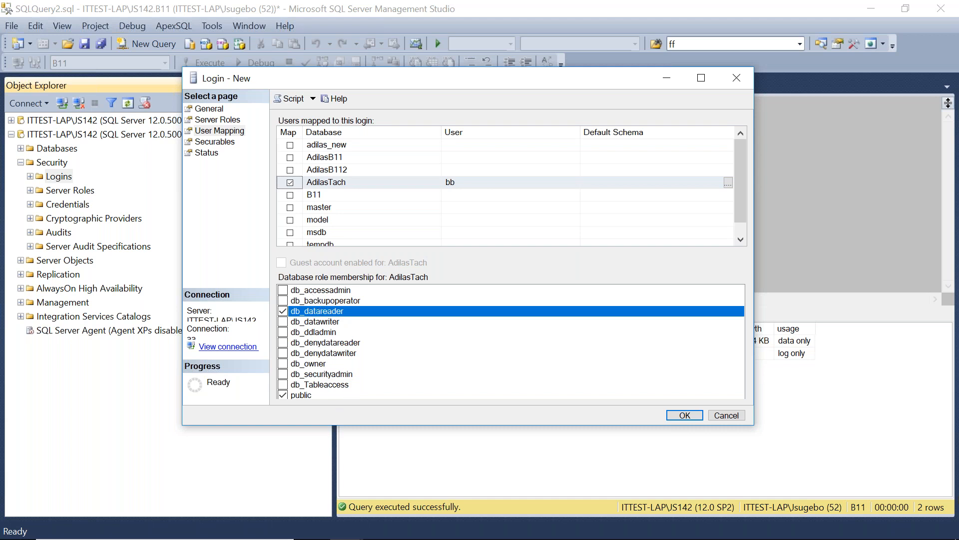
Switch to PowerPoint and go back to the SQL Server Securable slide.
{"action": "mouse_move", "coordinate": [519, 539]}
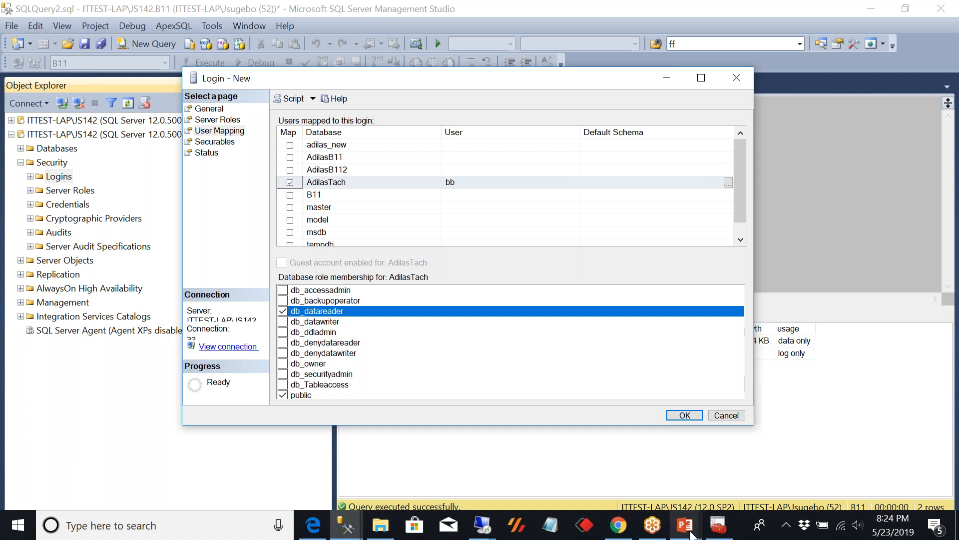
{"action": "mouse_move", "coordinate": [691, 535]}
{"action": "left_click", "coordinate": [605, 460]}
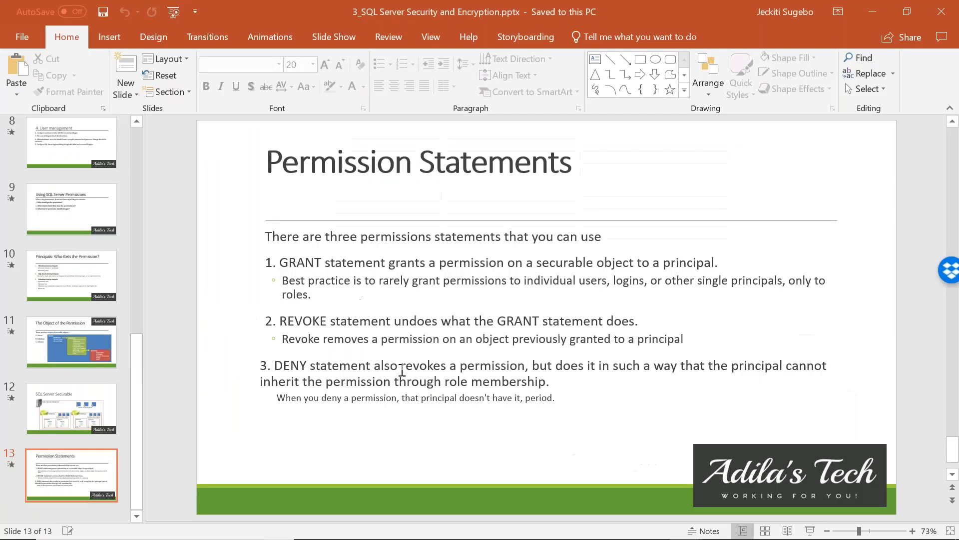
{"action": "scroll", "coordinate": [401, 403], "scroll_direction": "up", "scroll_amount": 1}
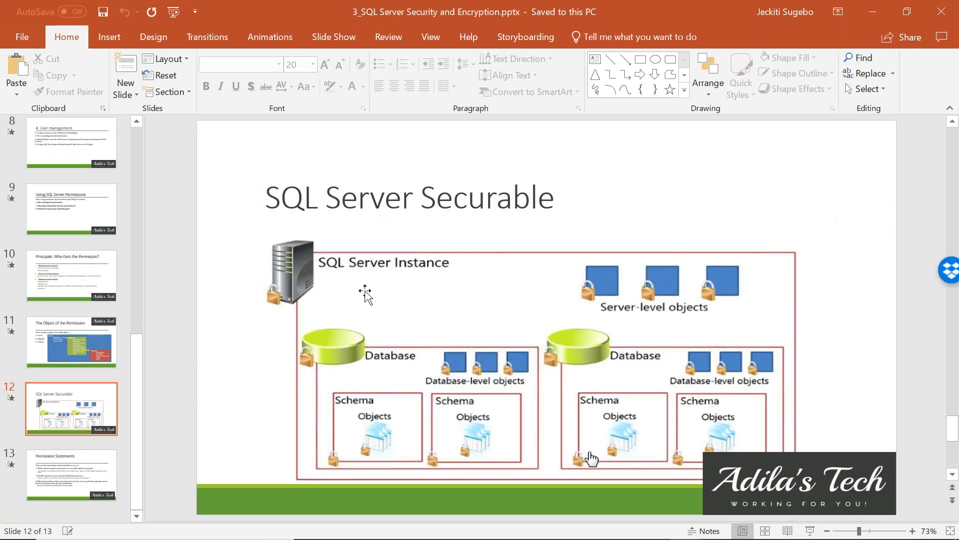
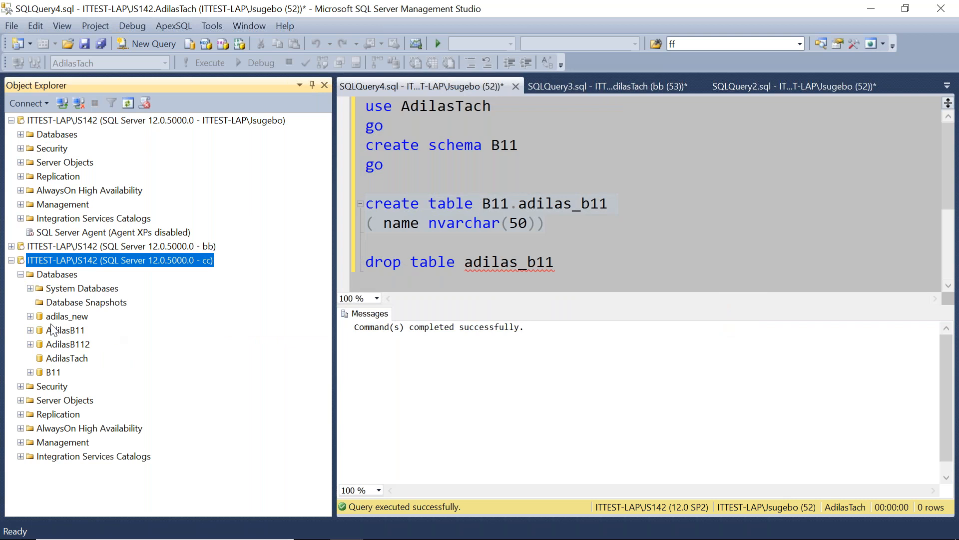
Try to open the adilas_new database under the cc connection, then disconnect the cc and bb server connections.
{"action": "left_click", "coordinate": [30, 317]}
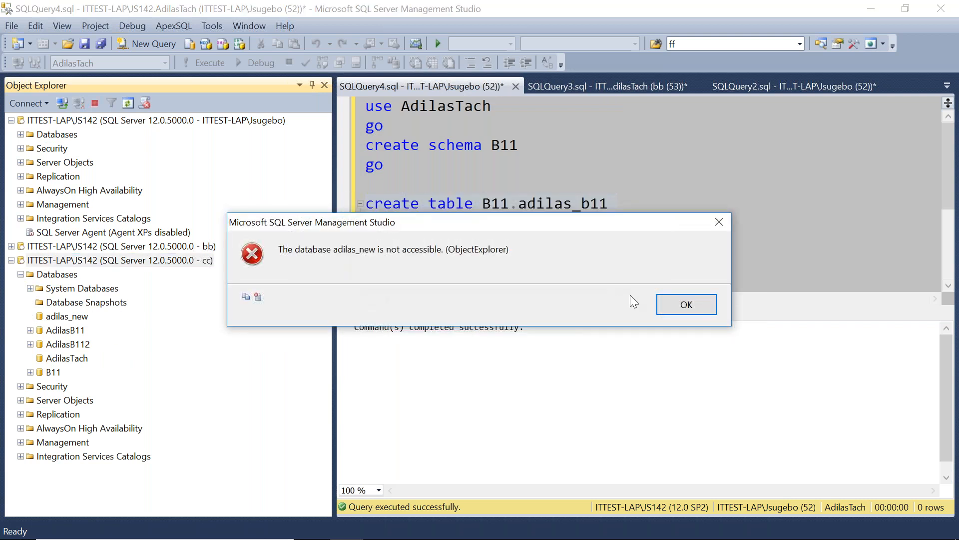
{"action": "left_click", "coordinate": [687, 304]}
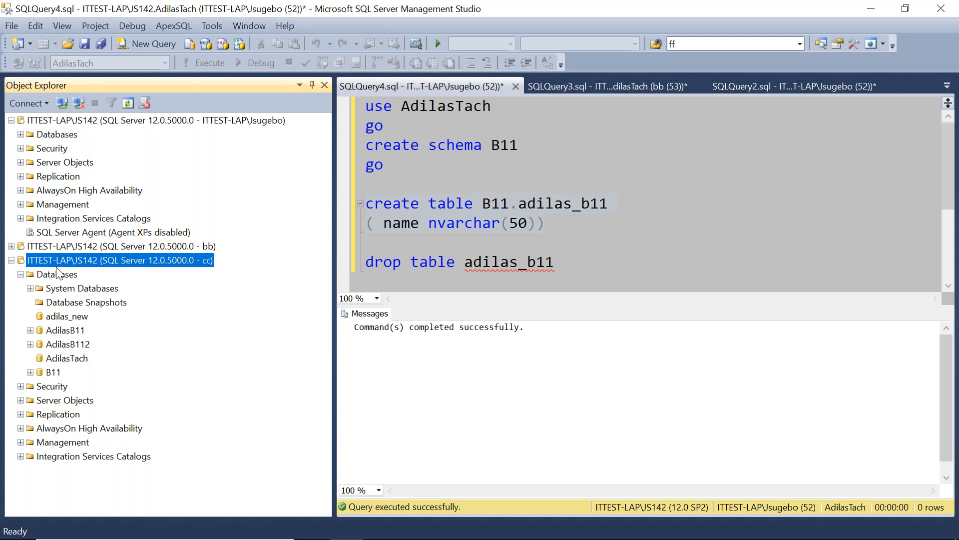
{"action": "left_click", "coordinate": [79, 104]}
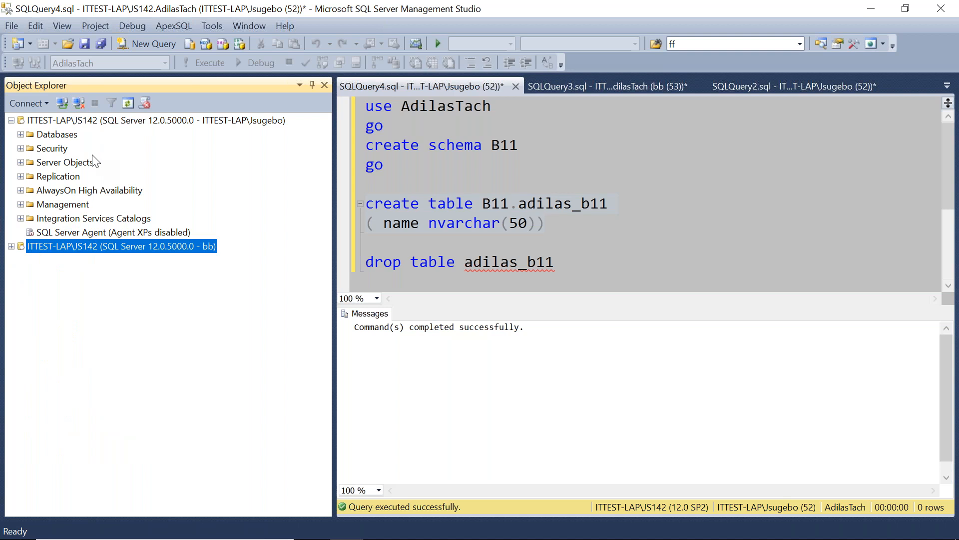
{"action": "left_click", "coordinate": [78, 103]}
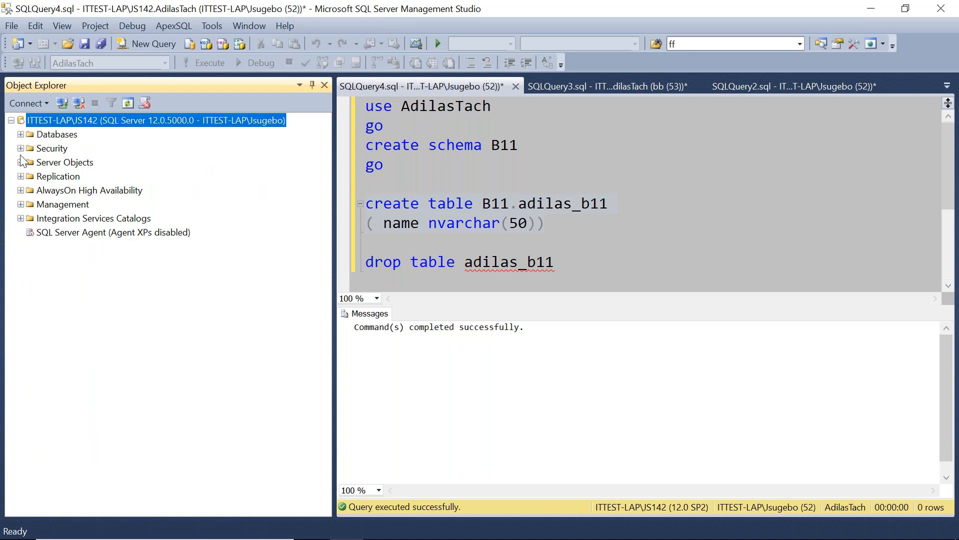
Start a new database user from the AdilasTach database's Security Users folder in the administrator connection.
{"action": "left_click", "coordinate": [21, 134]}
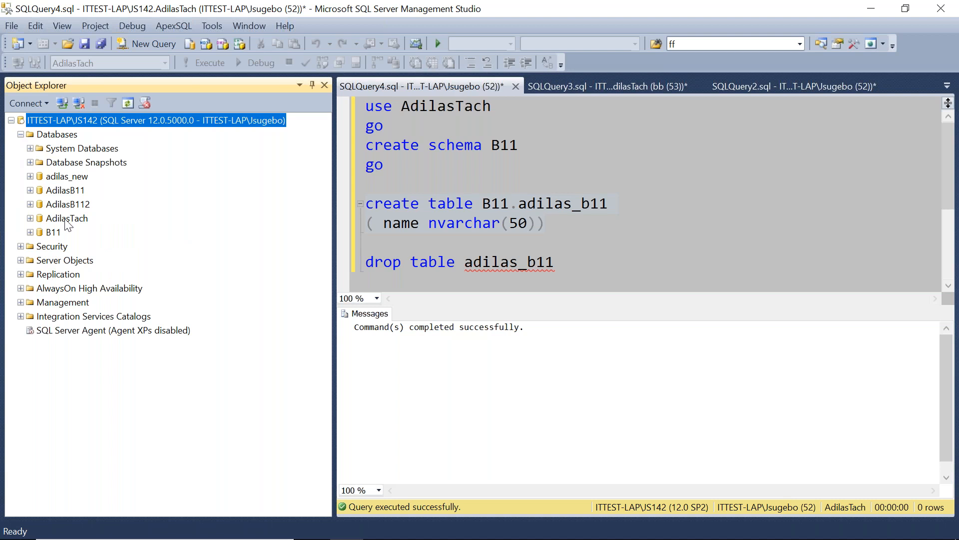
{"action": "left_click", "coordinate": [33, 221]}
{"action": "left_click", "coordinate": [30, 219]}
{"action": "left_click", "coordinate": [40, 177]}
{"action": "left_click", "coordinate": [67, 331]}
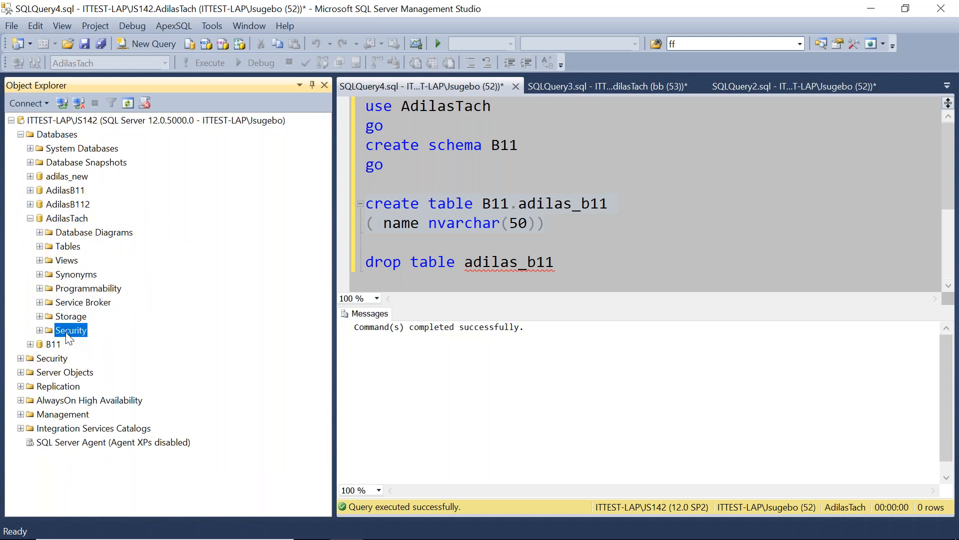
{"action": "left_click", "coordinate": [40, 330]}
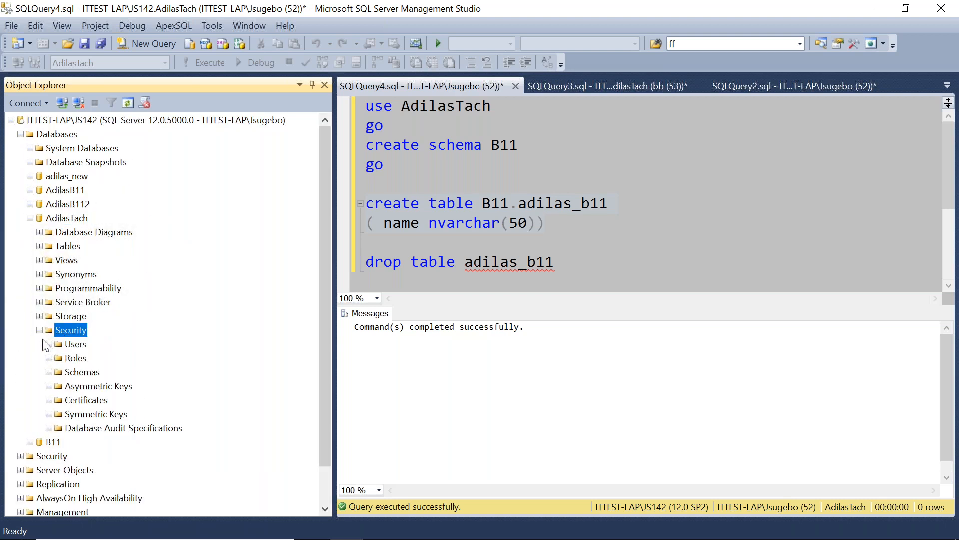
{"action": "double_click", "coordinate": [75, 345]}
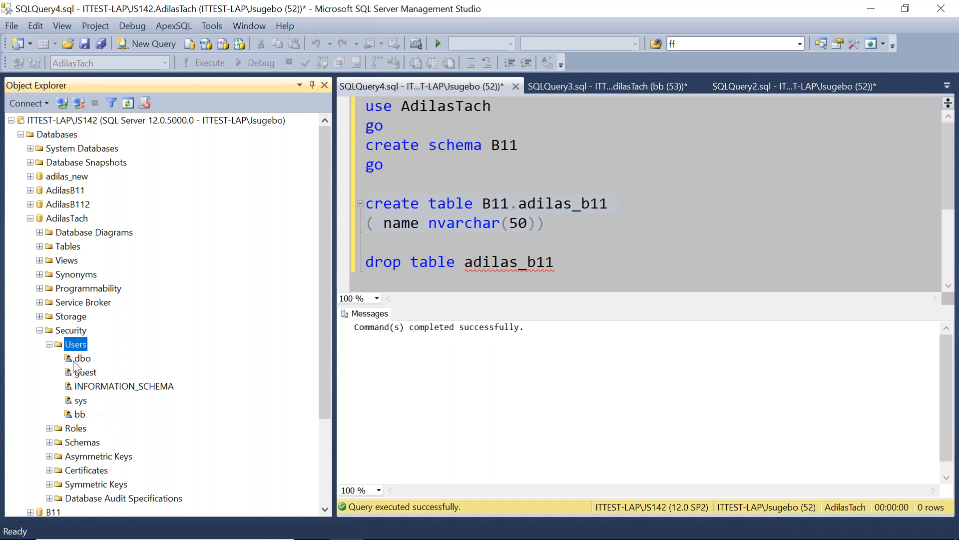
{"action": "right_click", "coordinate": [75, 346]}
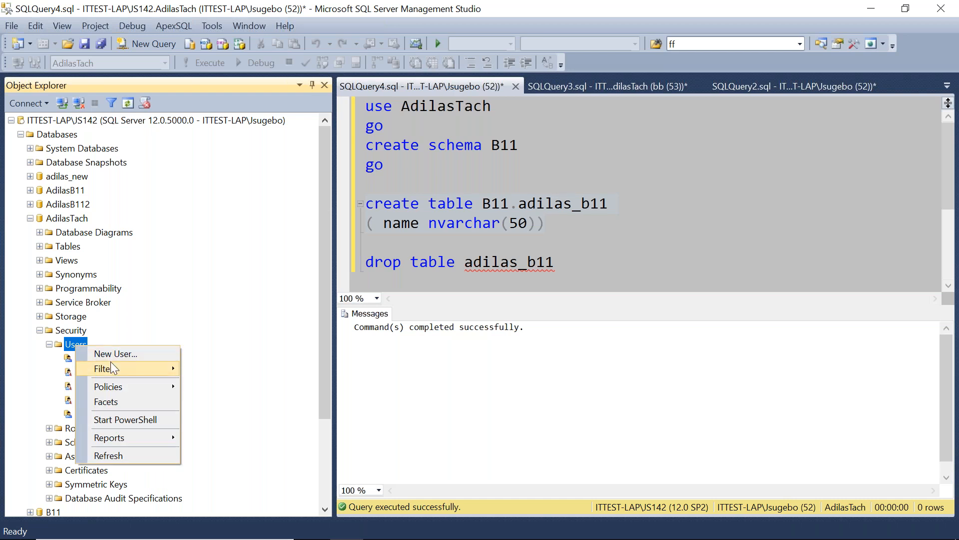
{"action": "left_click", "coordinate": [122, 353]}
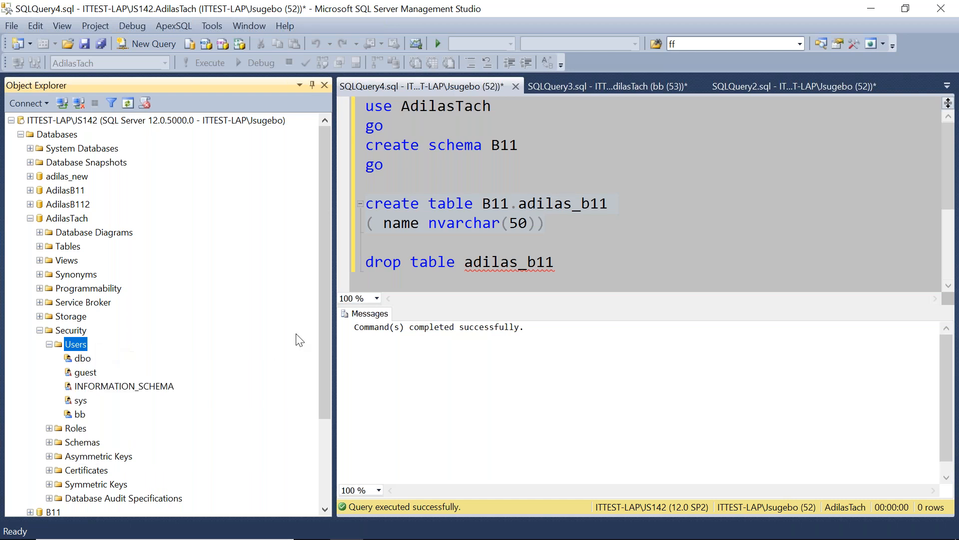
Name the database user cc and map it to the login cc.
{"action": "left_click", "coordinate": [165, 104]}
{"action": "type", "text": "cc"}
{"action": "left_click", "coordinate": [153, 126]}
{"action": "type", "text": "cc"}
{"action": "left_click", "coordinate": [160, 153]}
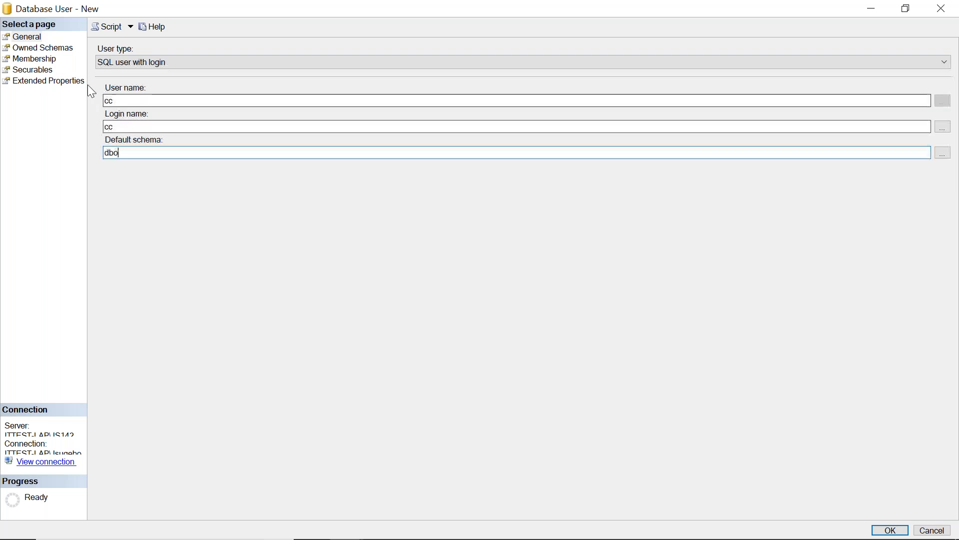
Add all objects belonging to the B11 schema as securables for user cc.
{"action": "left_click", "coordinate": [40, 71]}
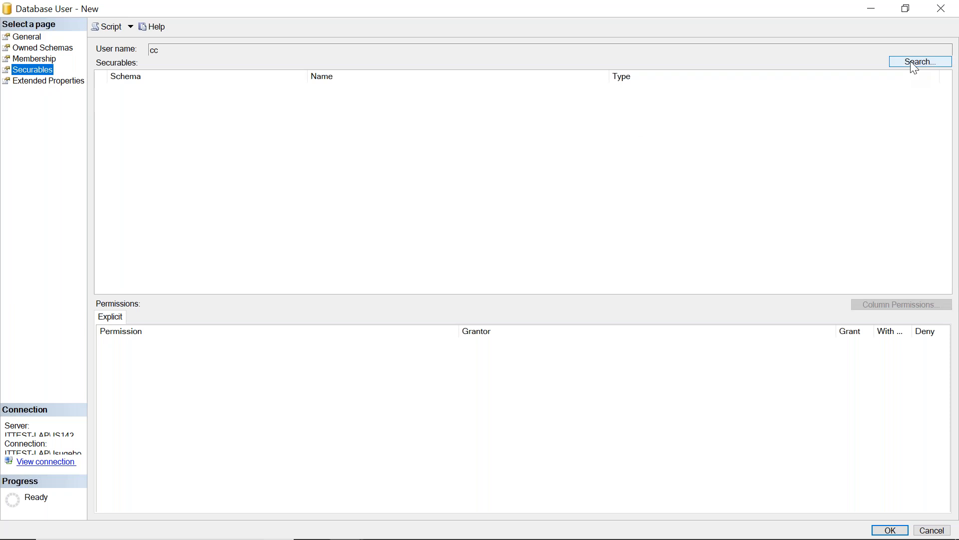
{"action": "left_click", "coordinate": [916, 64]}
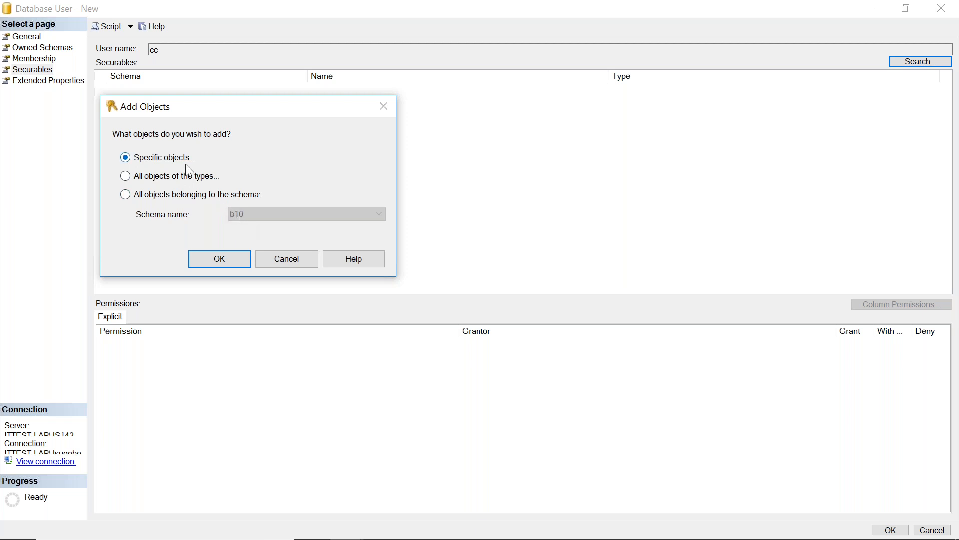
{"action": "left_click", "coordinate": [126, 195]}
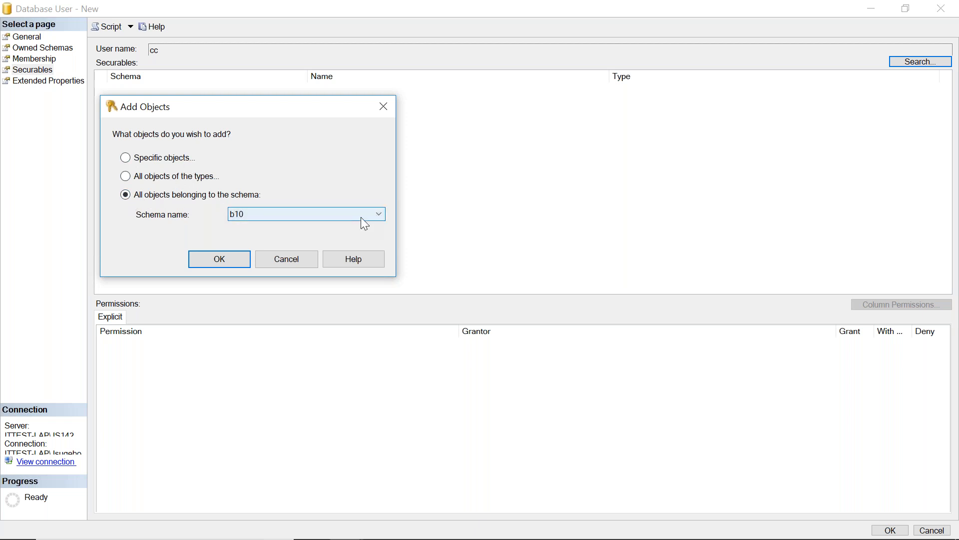
{"action": "left_click", "coordinate": [381, 213]}
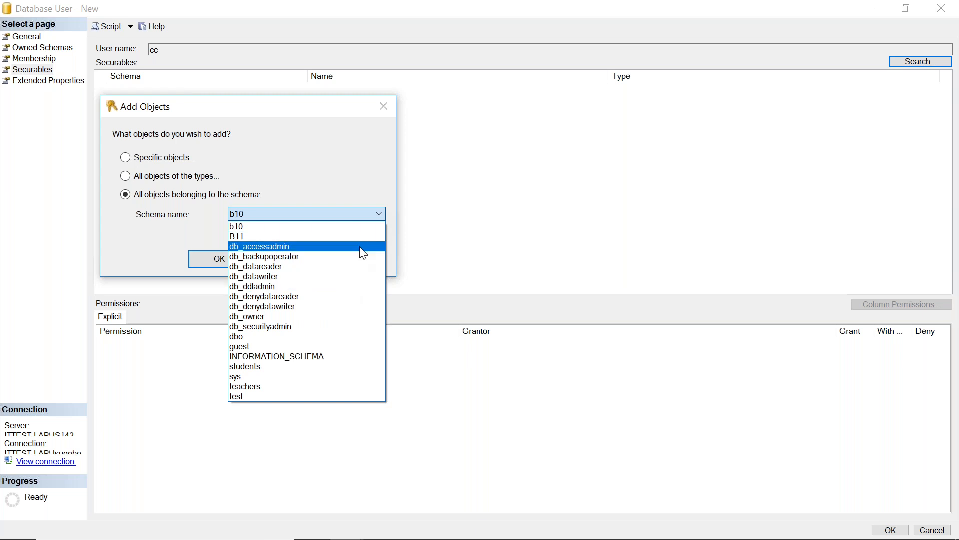
{"action": "left_click", "coordinate": [326, 337]}
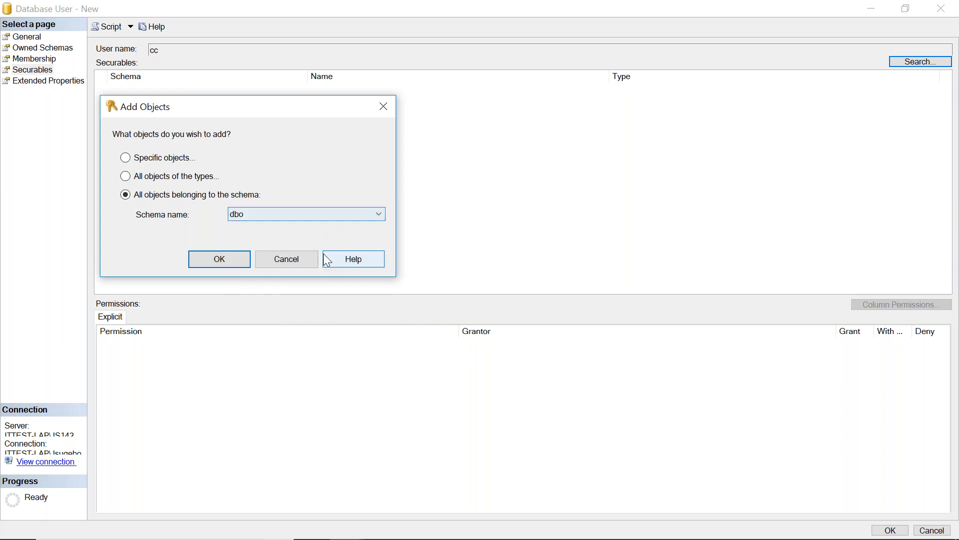
{"action": "left_click", "coordinate": [376, 213]}
{"action": "left_click", "coordinate": [316, 228]}
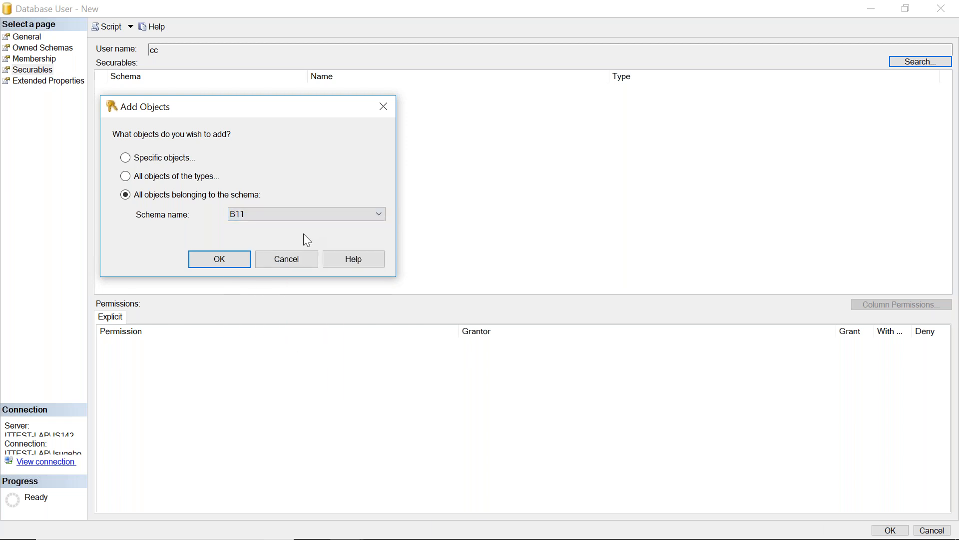
{"action": "left_click", "coordinate": [245, 261]}
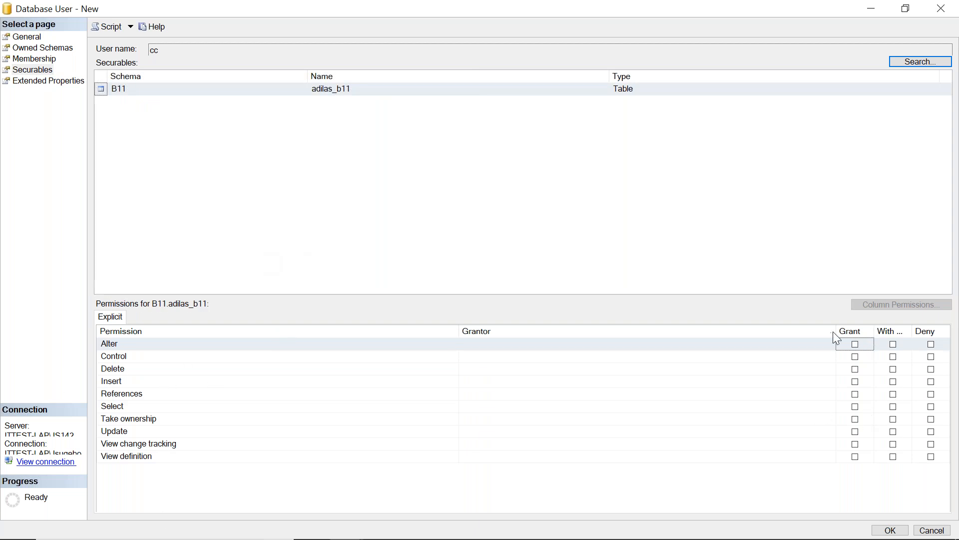
Grant every listed permission on B11.adilas_b11 to user cc and save the new user.
{"action": "left_click_drag", "start_coordinate": [836, 342], "coordinate": [625, 342]}
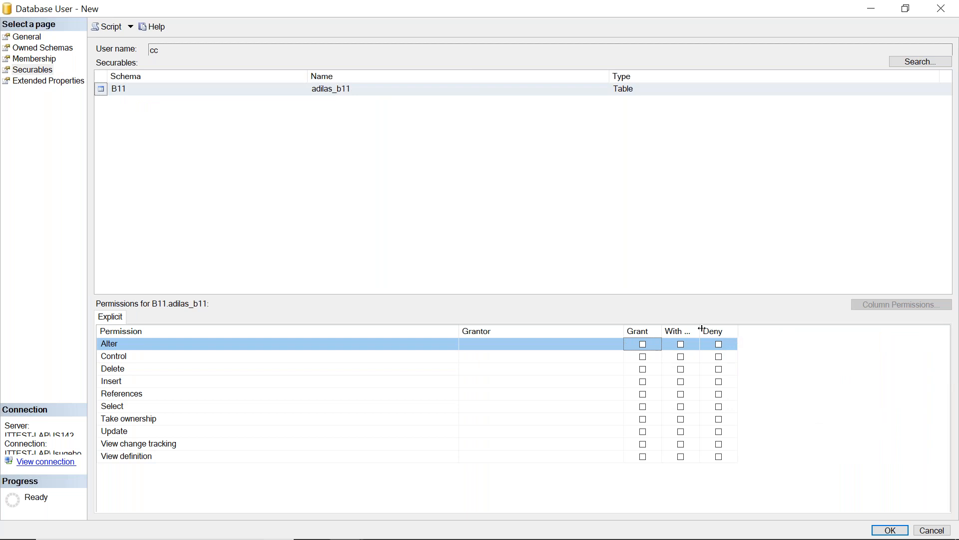
{"action": "left_click_drag", "start_coordinate": [698, 330], "coordinate": [815, 332]}
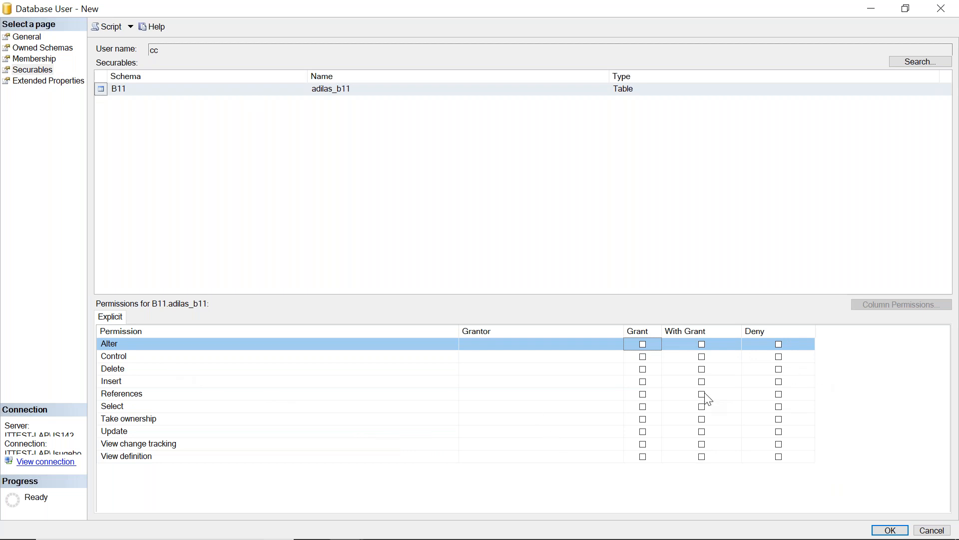
{"action": "left_click", "coordinate": [644, 346]}
{"action": "left_click", "coordinate": [644, 359]}
{"action": "left_click", "coordinate": [643, 370]}
{"action": "left_click", "coordinate": [644, 395]}
{"action": "left_click", "coordinate": [644, 381]}
{"action": "left_click", "coordinate": [644, 407]}
{"action": "left_click", "coordinate": [644, 419]}
{"action": "left_click", "coordinate": [644, 432]}
{"action": "left_click", "coordinate": [645, 444]}
{"action": "left_click", "coordinate": [644, 457]}
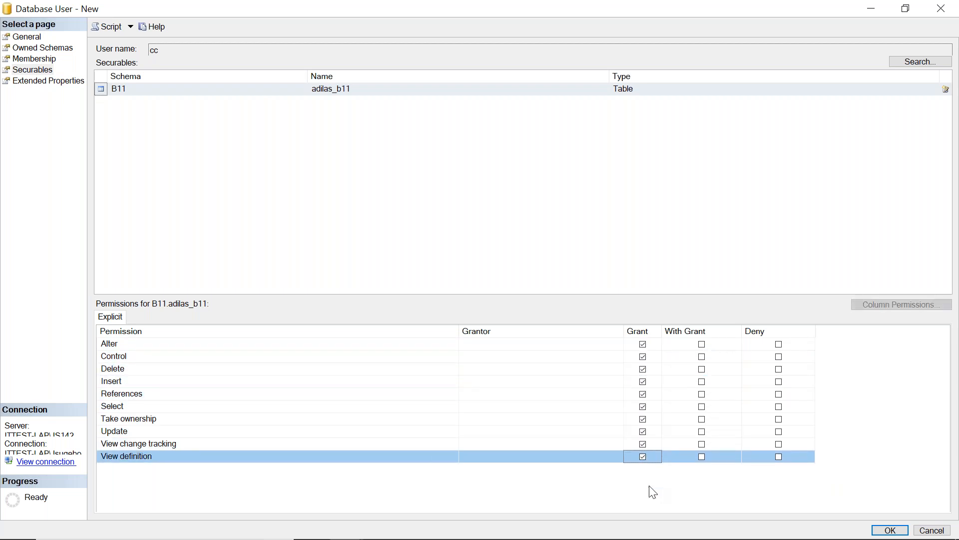
{"action": "left_click", "coordinate": [891, 530]}
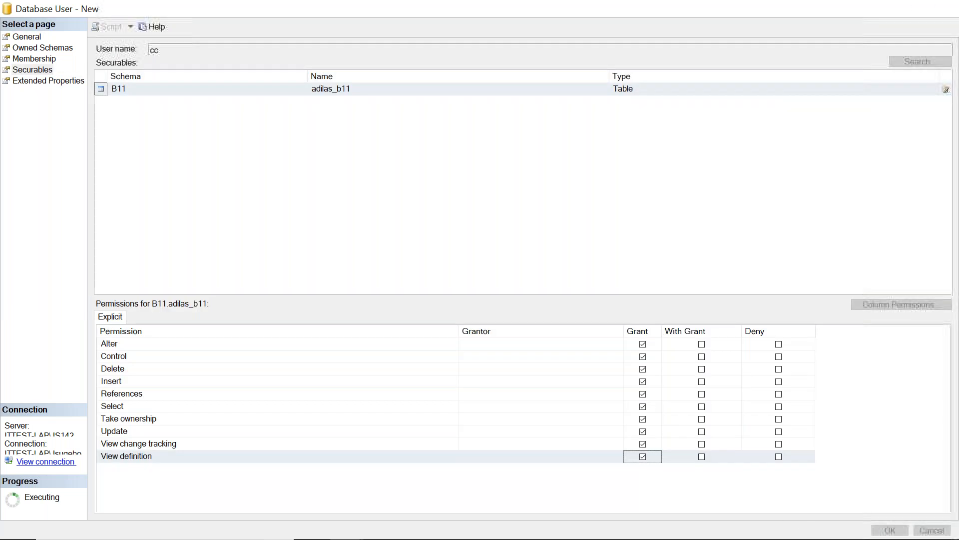
{"action": "left_click", "coordinate": [78, 428]}
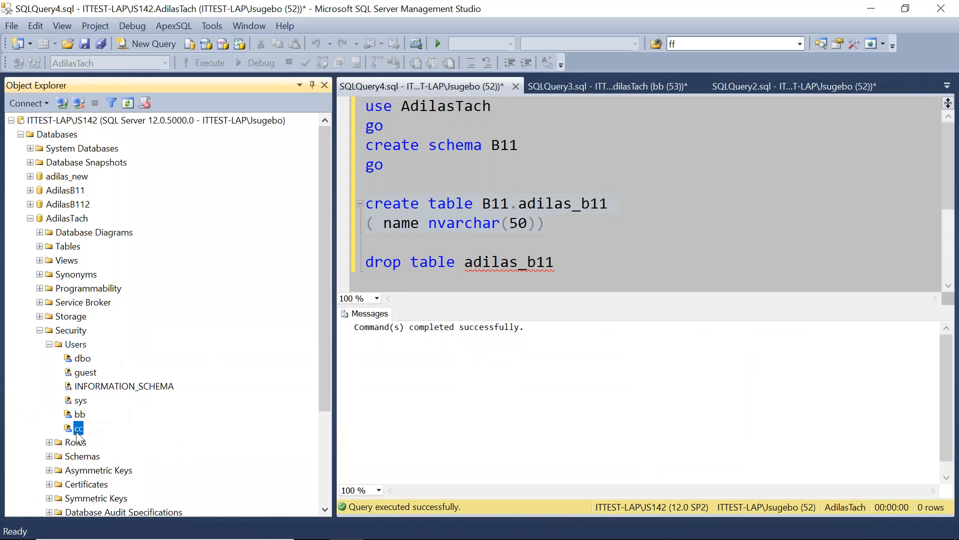
{"action": "left_click", "coordinate": [49, 343]}
{"action": "left_click", "coordinate": [40, 329]}
{"action": "left_click", "coordinate": [30, 218]}
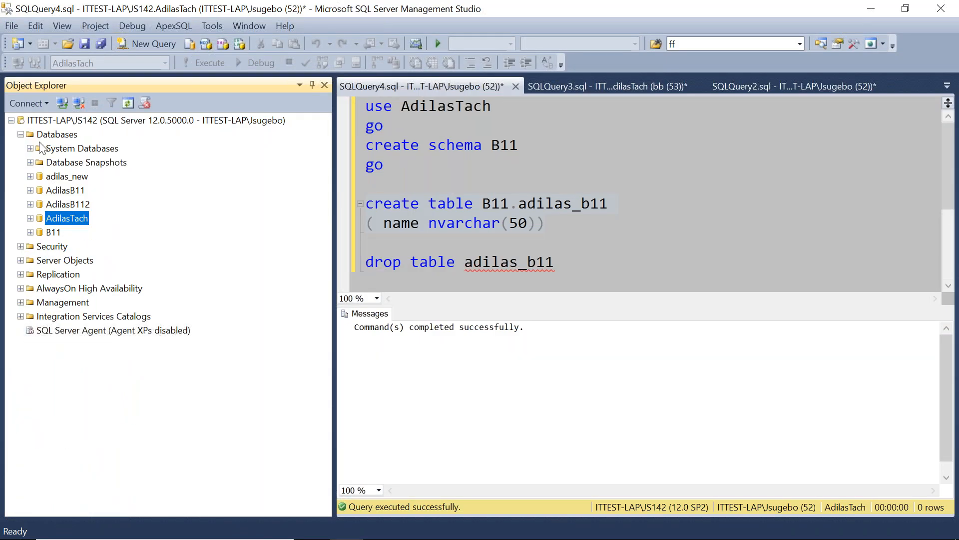
{"action": "left_click", "coordinate": [21, 134]}
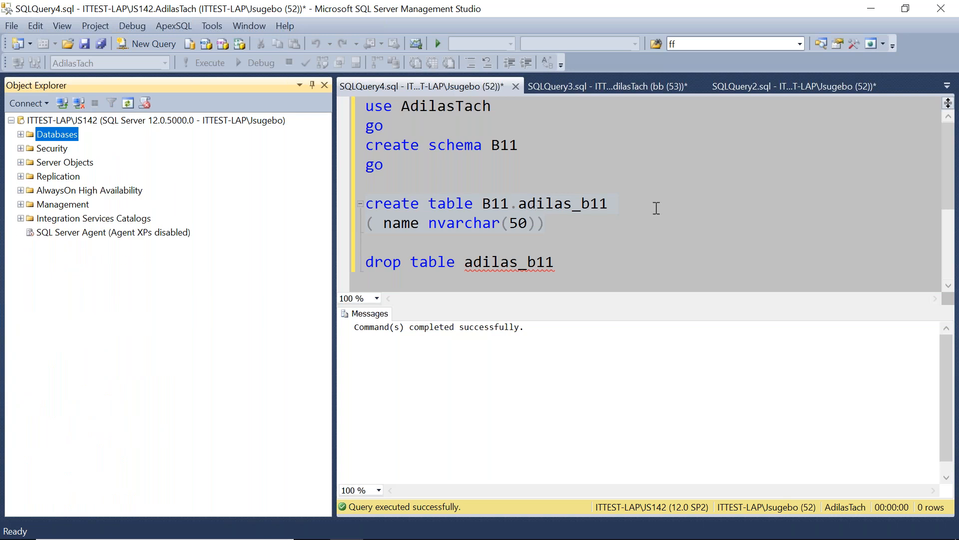
{"action": "left_click_drag", "start_coordinate": [545, 226], "coordinate": [366, 204]}
{"action": "left_click_drag", "start_coordinate": [518, 145], "coordinate": [492, 145]}
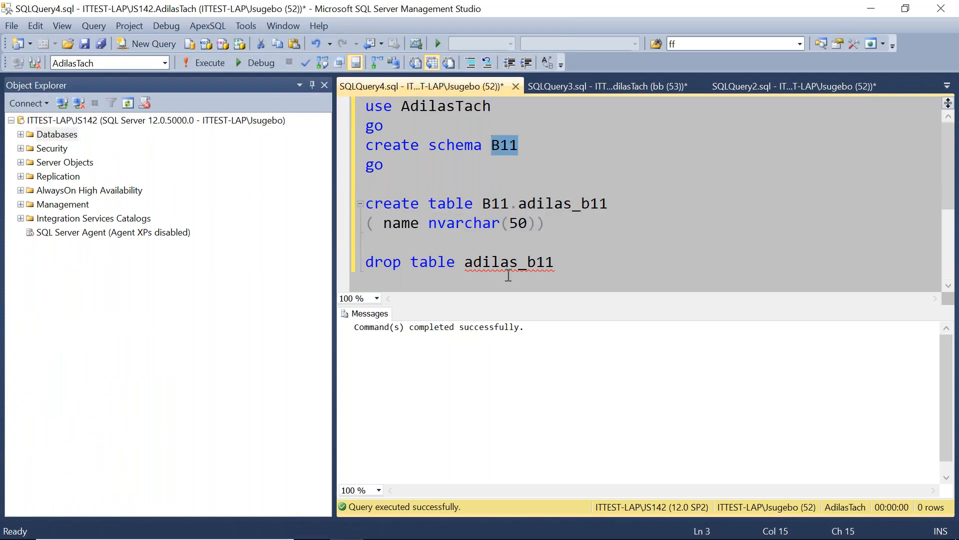
Connect to the server as login cc, entering its password.
{"action": "left_click", "coordinate": [62, 102]}
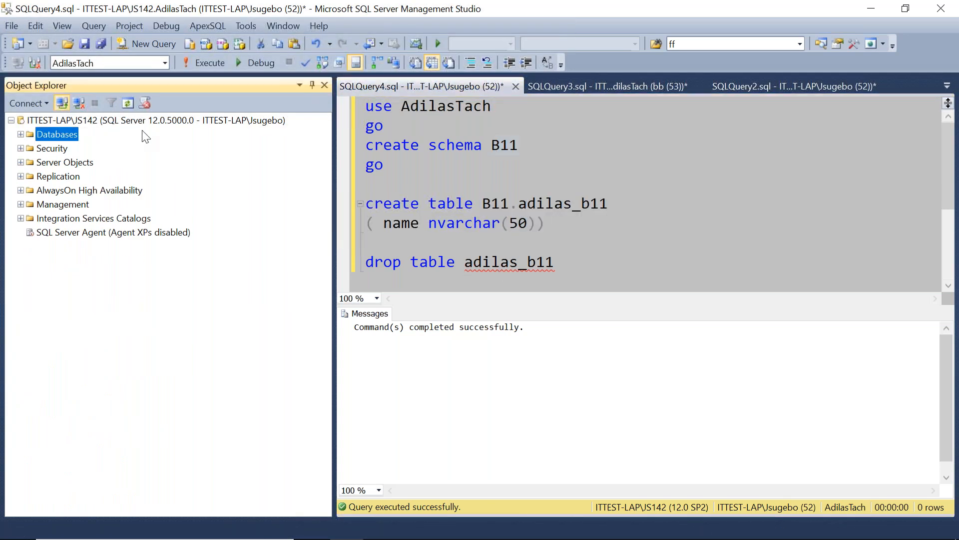
{"action": "left_click", "coordinate": [499, 248]}
{"action": "type", "text": "**"}
{"action": "key", "text": "Return"}
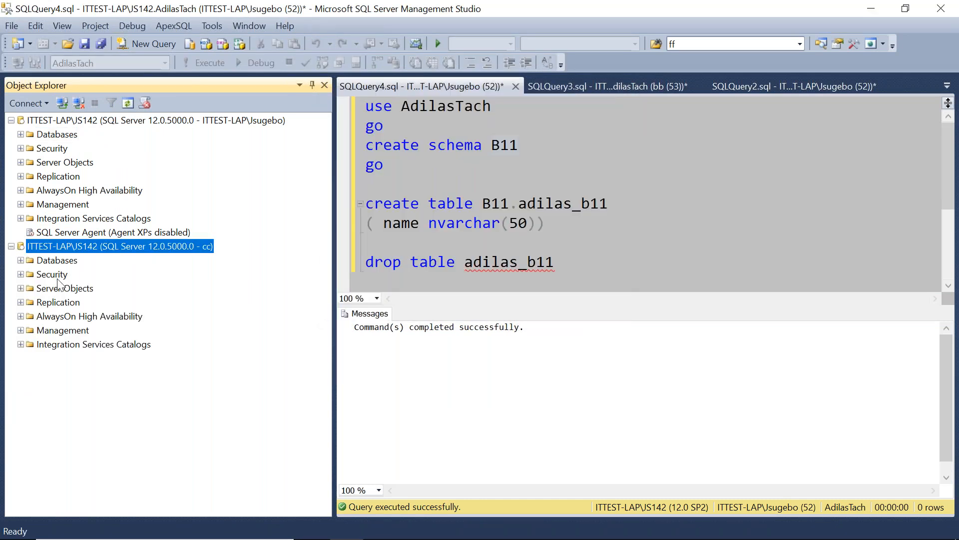
Compare the AdilasTach tables listed under the cc connection with those under the administrator connection.
{"action": "left_click", "coordinate": [20, 260]}
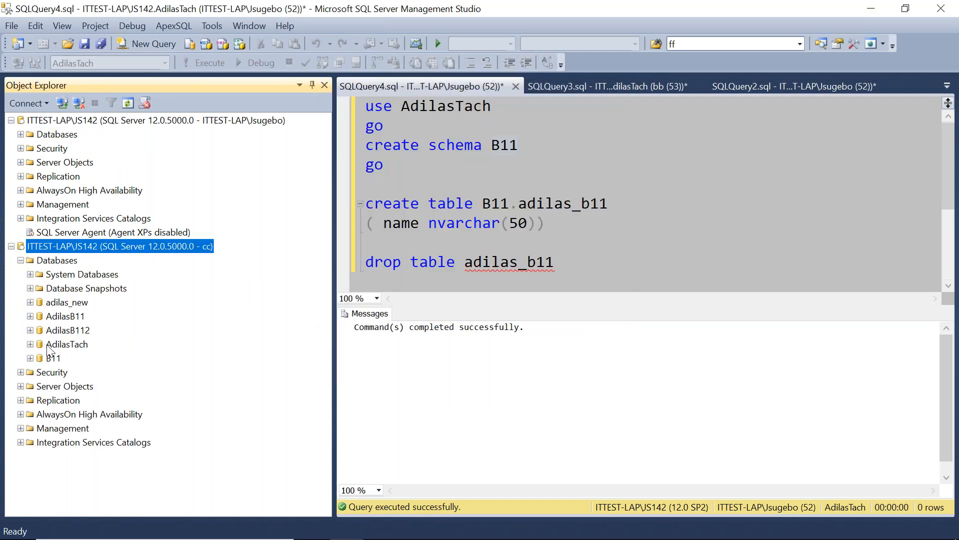
{"action": "left_click", "coordinate": [30, 344]}
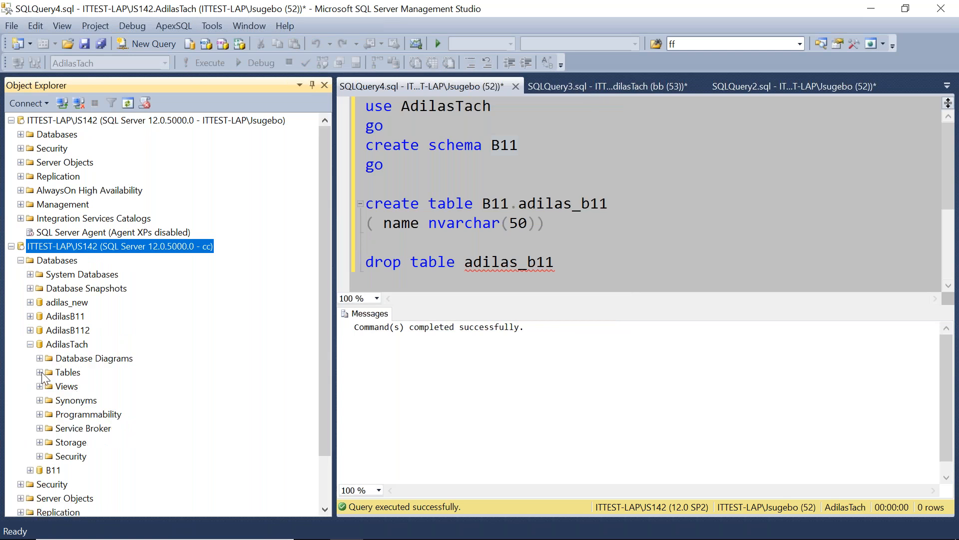
{"action": "left_click", "coordinate": [40, 372]}
{"action": "left_click", "coordinate": [97, 416]}
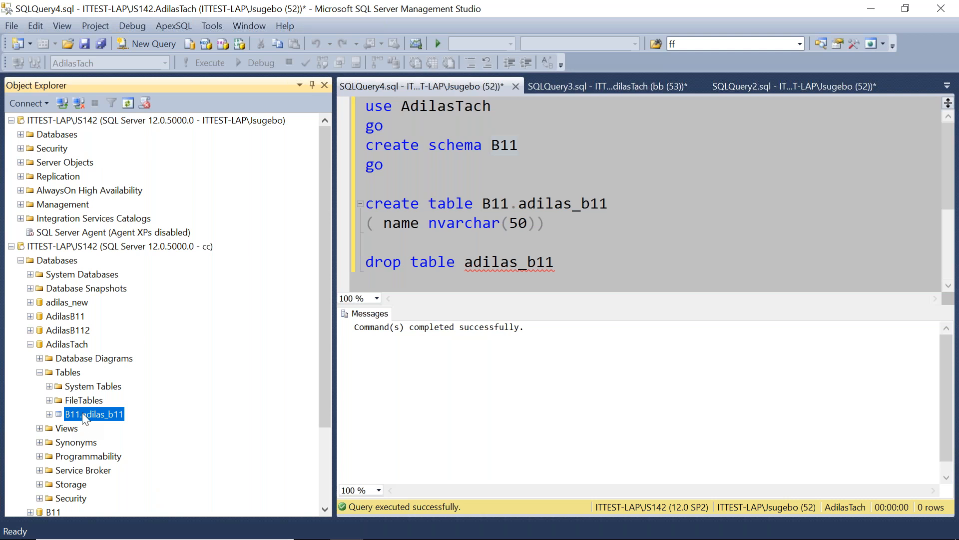
{"action": "left_click", "coordinate": [21, 134]}
{"action": "left_click", "coordinate": [30, 219]}
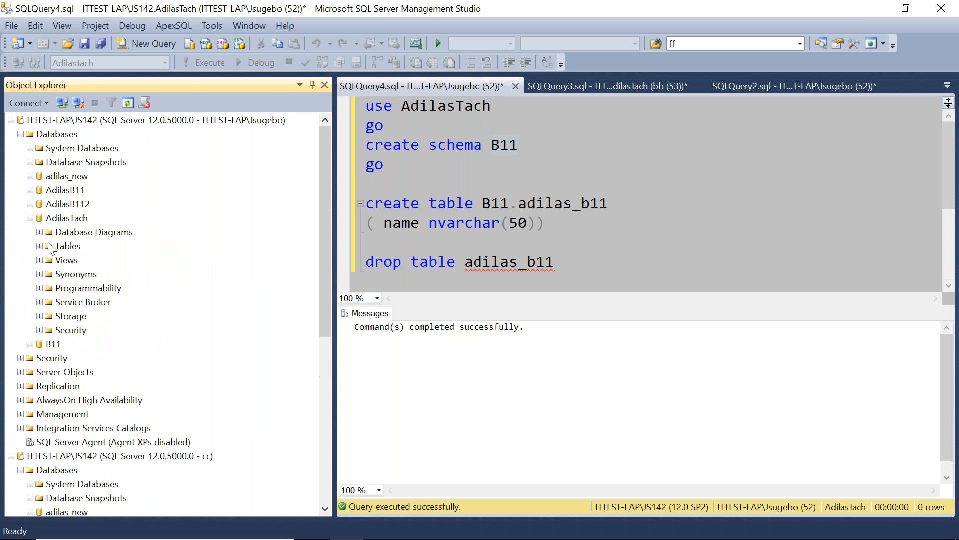
{"action": "left_click", "coordinate": [39, 246]}
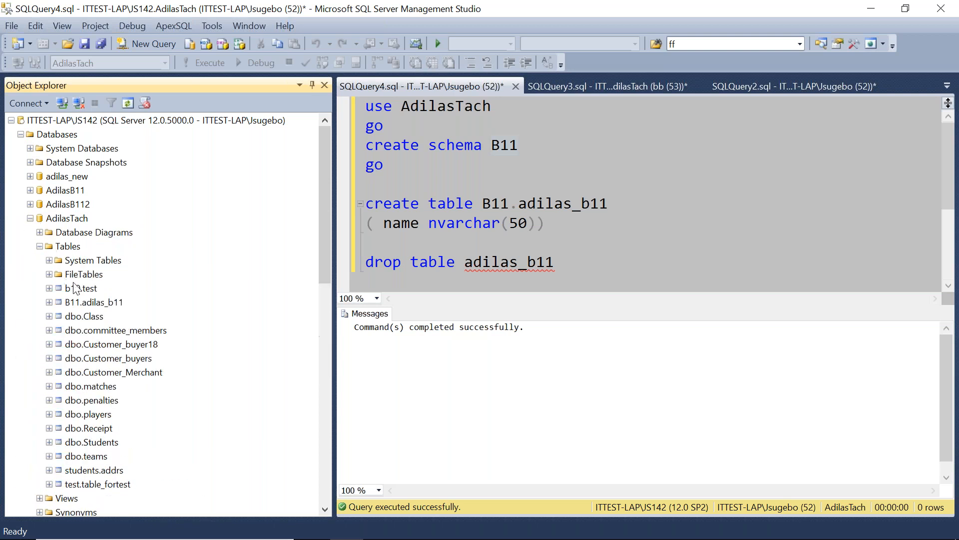
{"action": "left_click", "coordinate": [91, 303]}
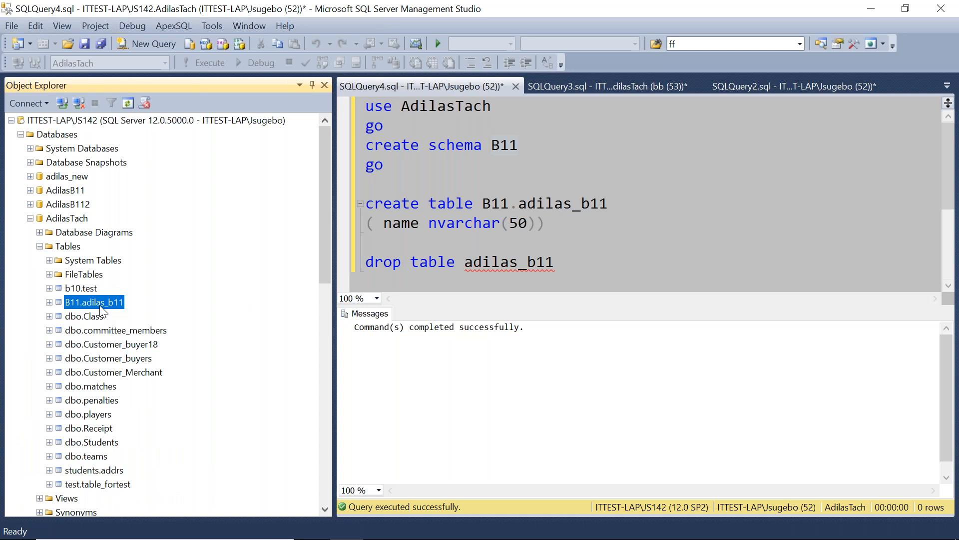
Change the table name in the create table statement to B11.adilas_b12.
{"action": "left_click", "coordinate": [610, 205]}
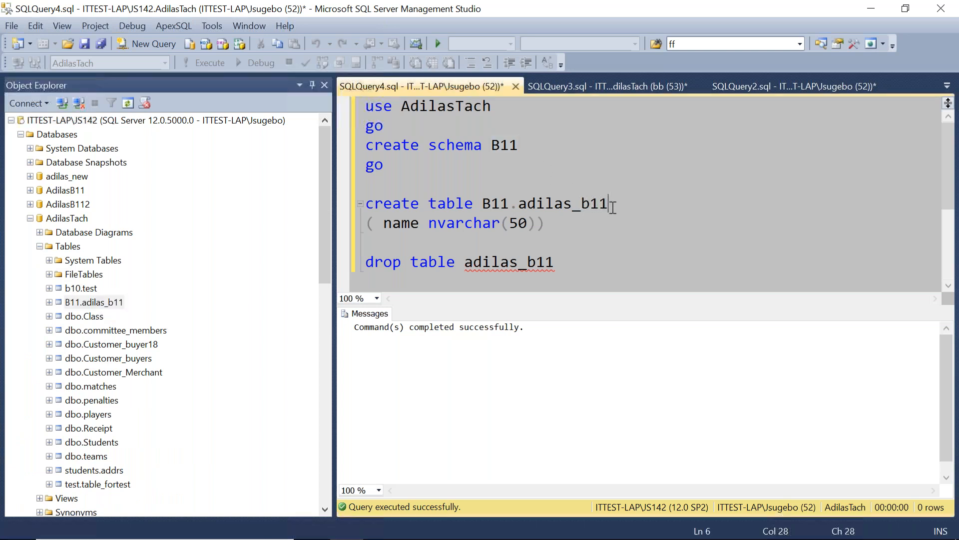
{"action": "key", "text": "BackSpace"}
{"action": "type", "text": "2"}
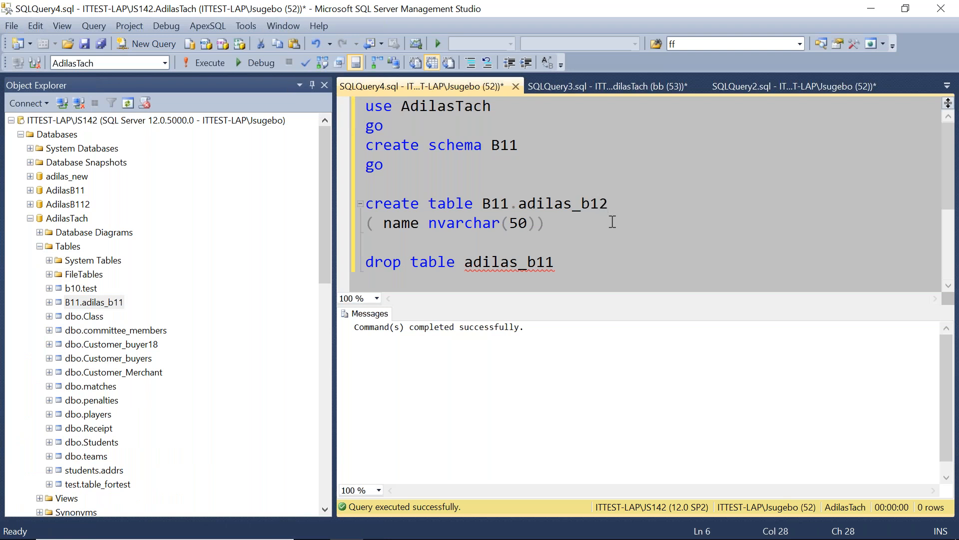
Run the create table statement for B11.adilas_b12, then rename the table to B11.adilas_b123 and run it again.
{"action": "left_click_drag", "start_coordinate": [555, 223], "coordinate": [321, 199]}
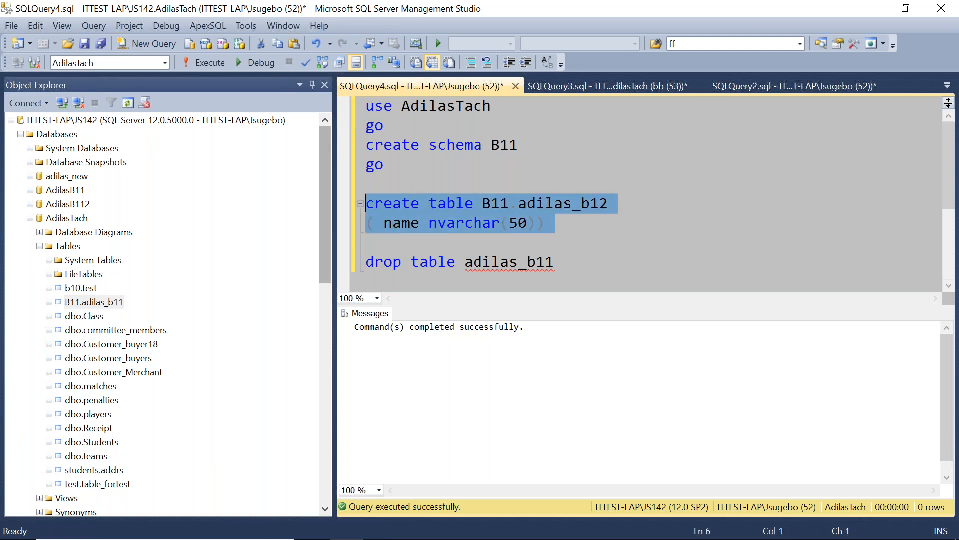
{"action": "left_click", "coordinate": [209, 66]}
{"action": "left_click", "coordinate": [617, 210]}
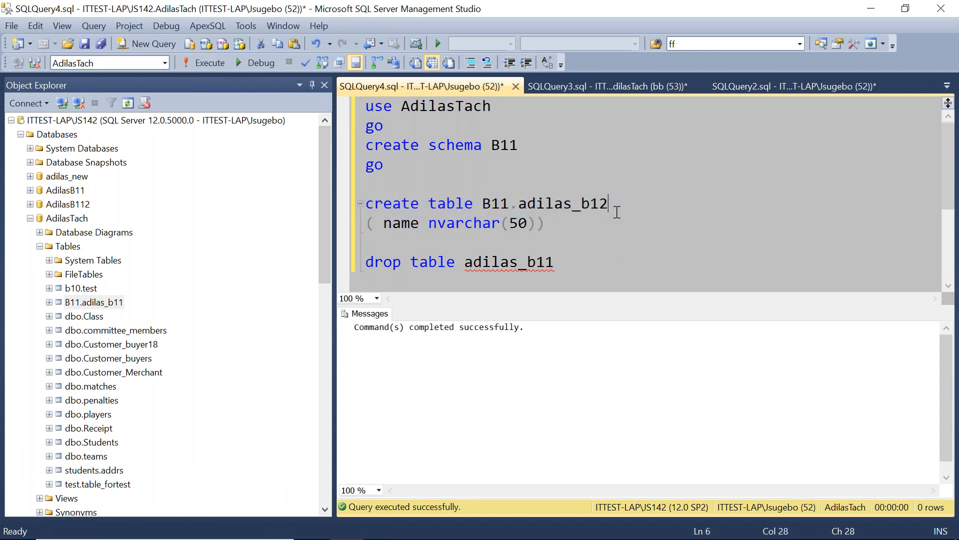
{"action": "type", "text": "3"}
{"action": "left_click_drag", "start_coordinate": [547, 224], "coordinate": [345, 201]}
{"action": "left_click", "coordinate": [206, 63]}
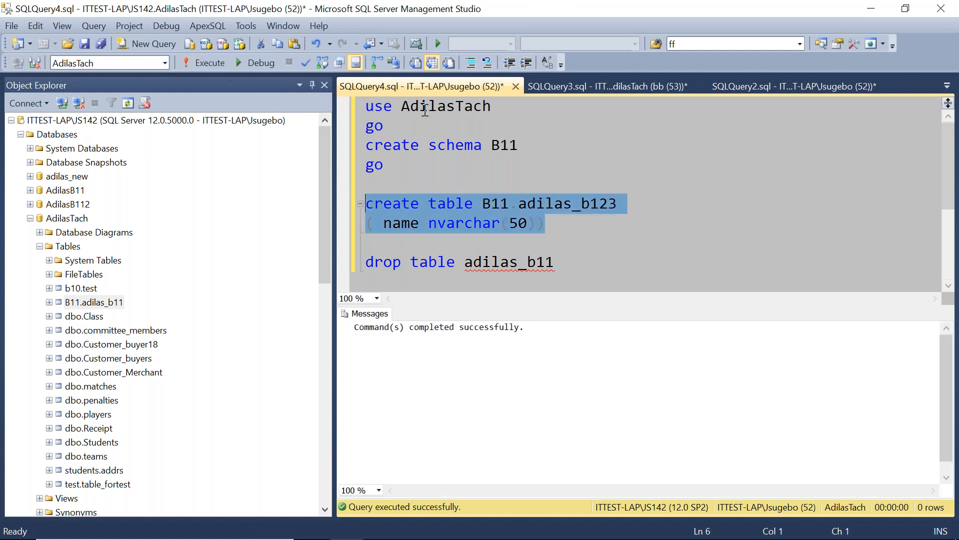
Refresh the AdilasTach Tables folders under both the administrator and cc connections and compare the listed B11 tables.
{"action": "right_click", "coordinate": [68, 247]}
{"action": "left_click", "coordinate": [100, 330]}
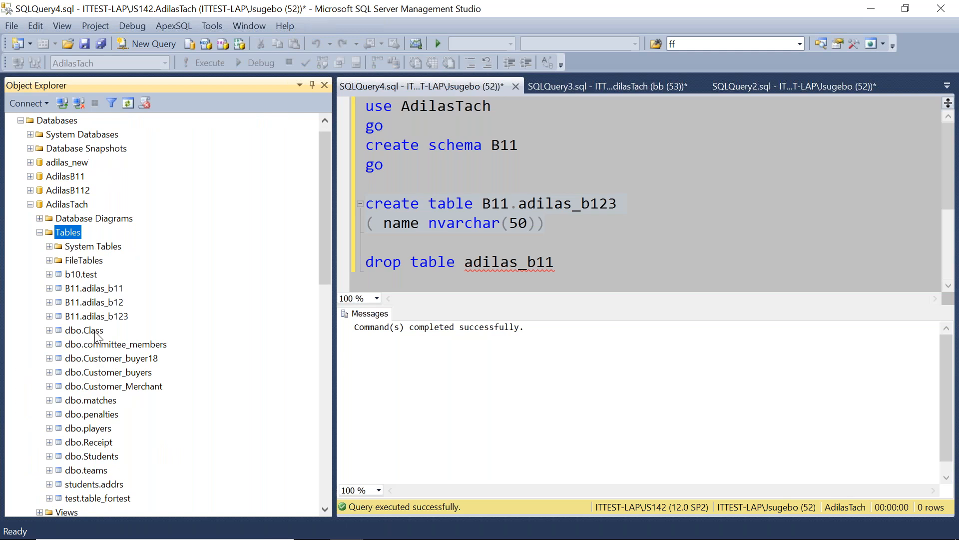
{"action": "left_click", "coordinate": [88, 290]}
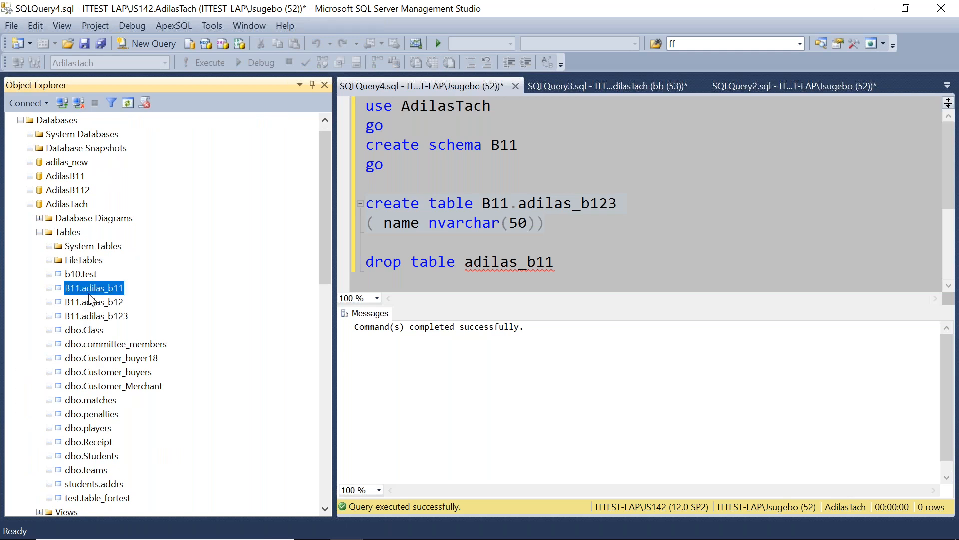
{"action": "key", "text": "Down"}
{"action": "key", "text": "Down"}
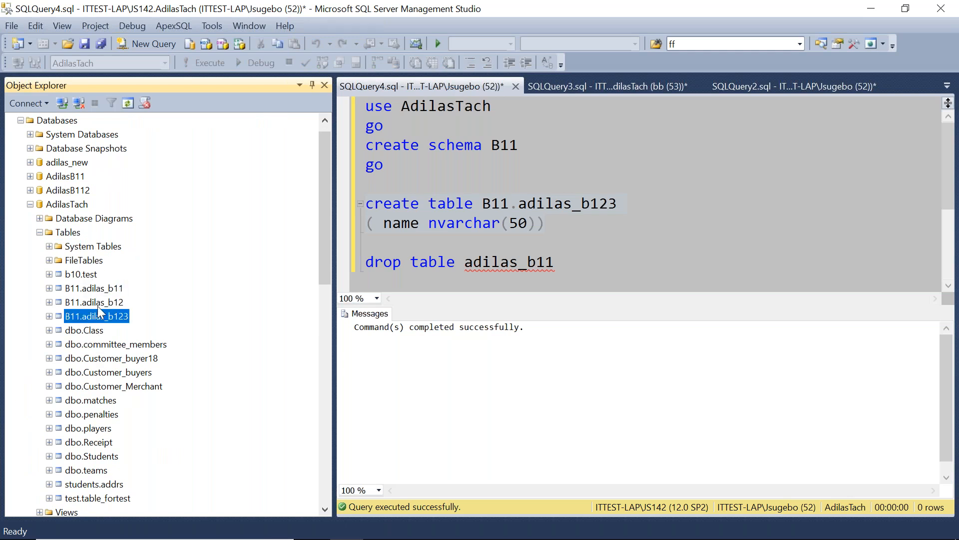
{"action": "left_click", "coordinate": [30, 203]}
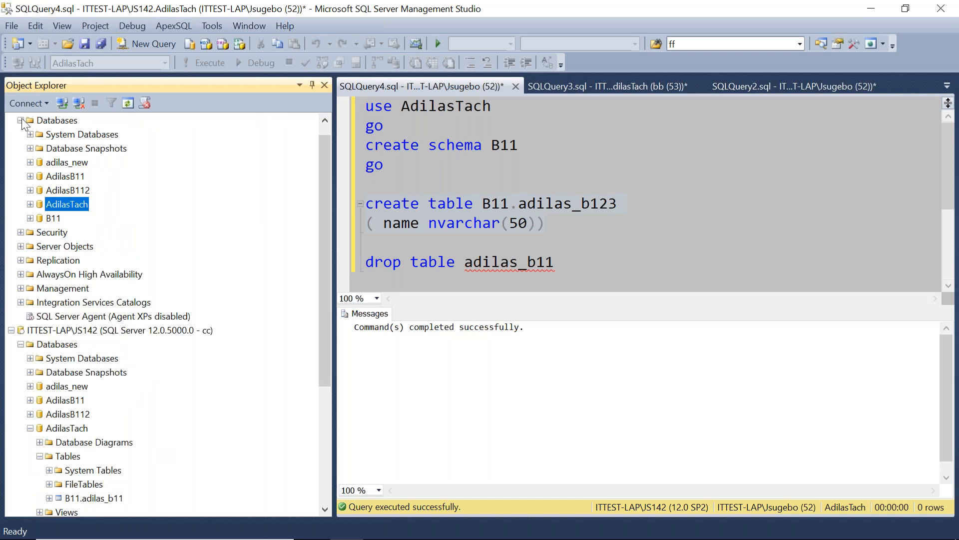
{"action": "left_click", "coordinate": [20, 120]}
{"action": "right_click", "coordinate": [69, 359]}
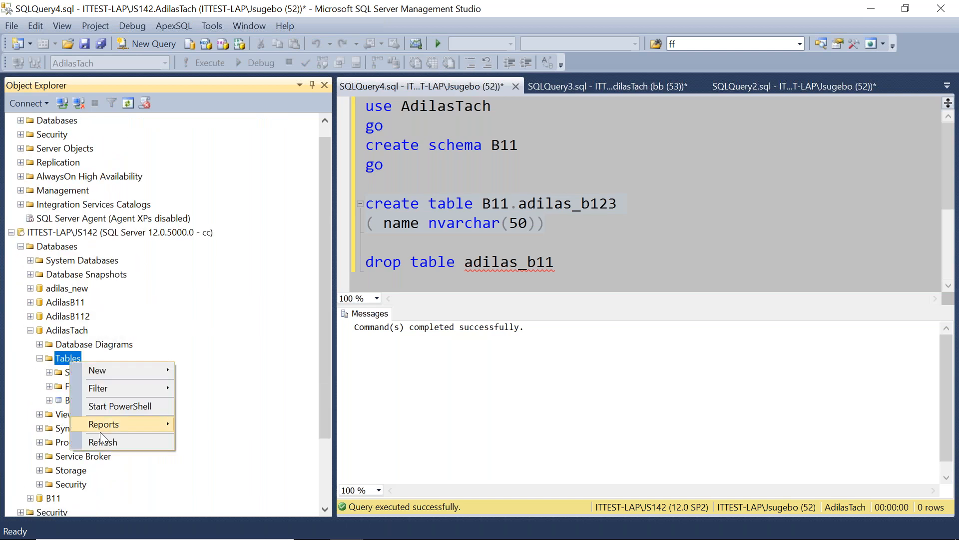
{"action": "left_click", "coordinate": [102, 443]}
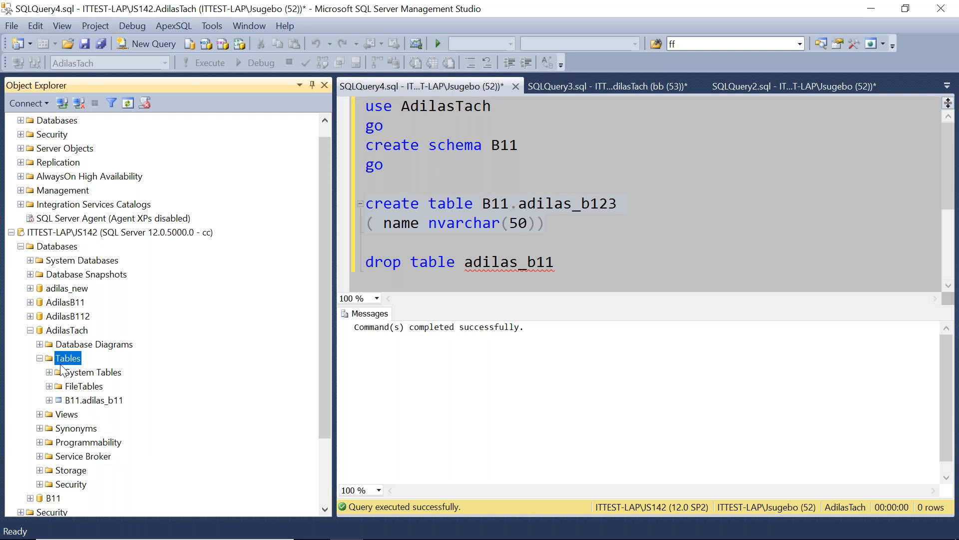
Disconnect the cc connection and reconnect to the server as login cc, entering its password.
{"action": "left_click", "coordinate": [76, 232]}
{"action": "left_click", "coordinate": [79, 103]}
{"action": "left_click", "coordinate": [63, 102]}
{"action": "left_click", "coordinate": [464, 245]}
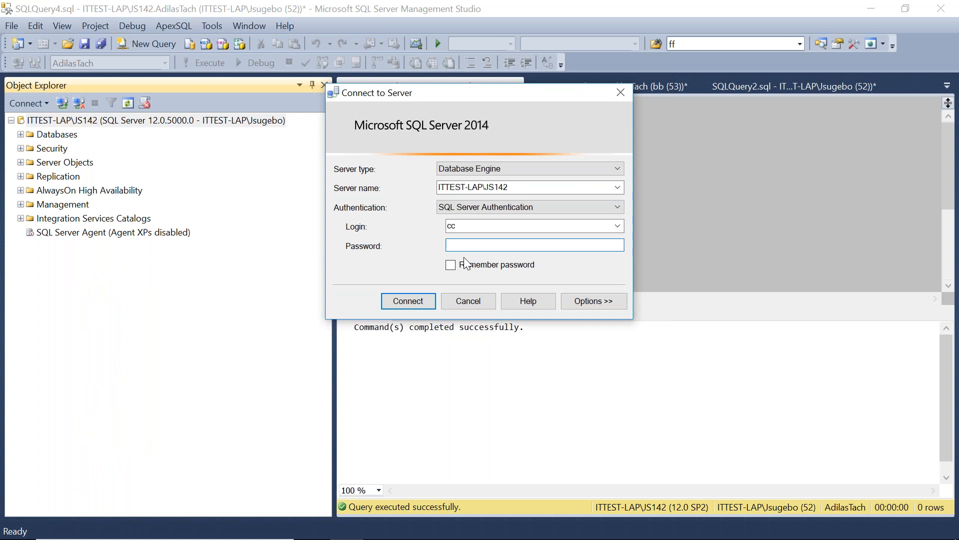
{"action": "type", "text": "**"}
{"action": "left_click", "coordinate": [395, 302]}
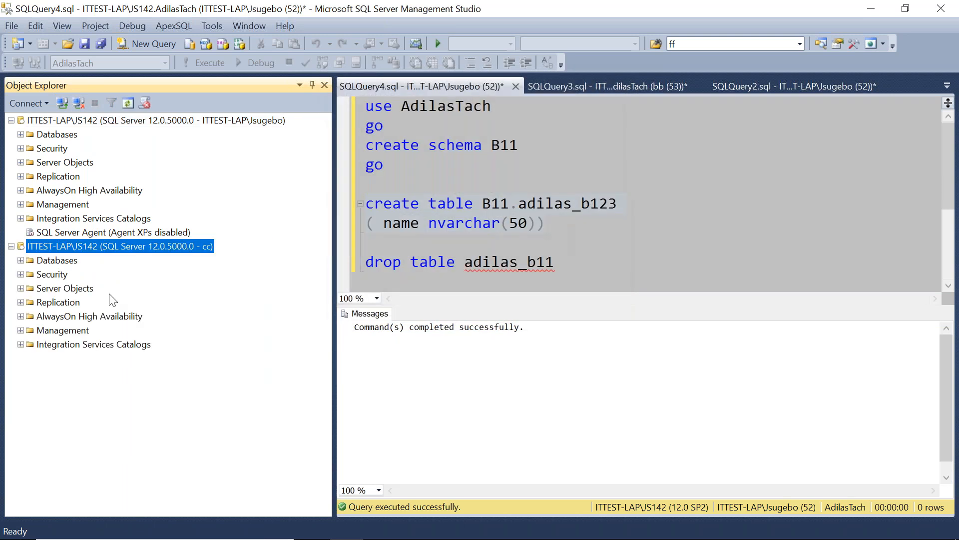
Expand the AdilasTach tables under the cc connection and refresh the Tables folder.
{"action": "left_click", "coordinate": [21, 259]}
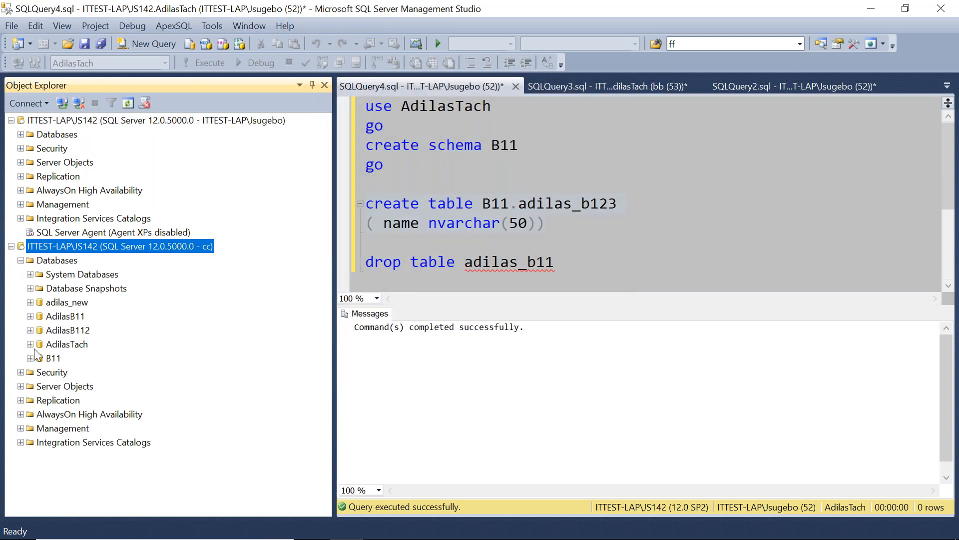
{"action": "left_click", "coordinate": [30, 344]}
{"action": "left_click", "coordinate": [39, 372]}
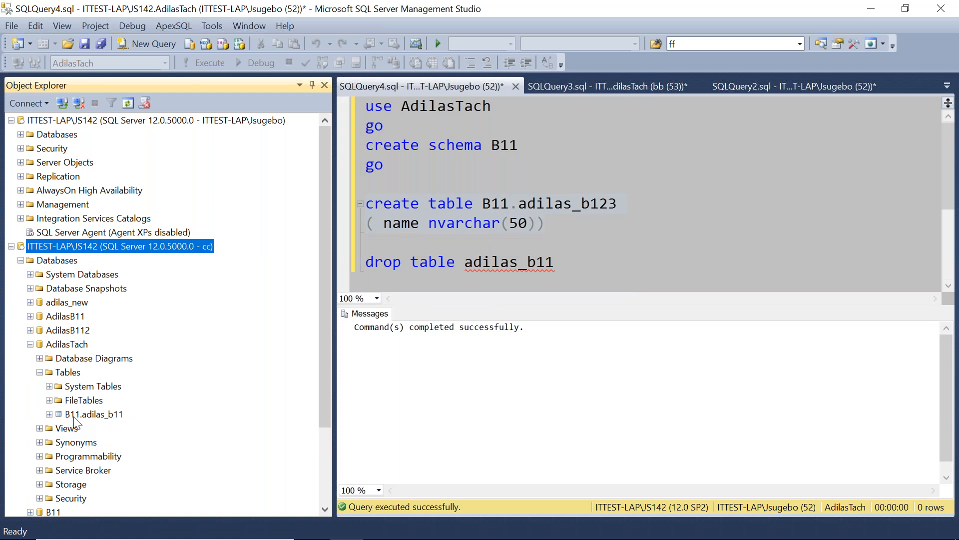
{"action": "right_click", "coordinate": [71, 376]}
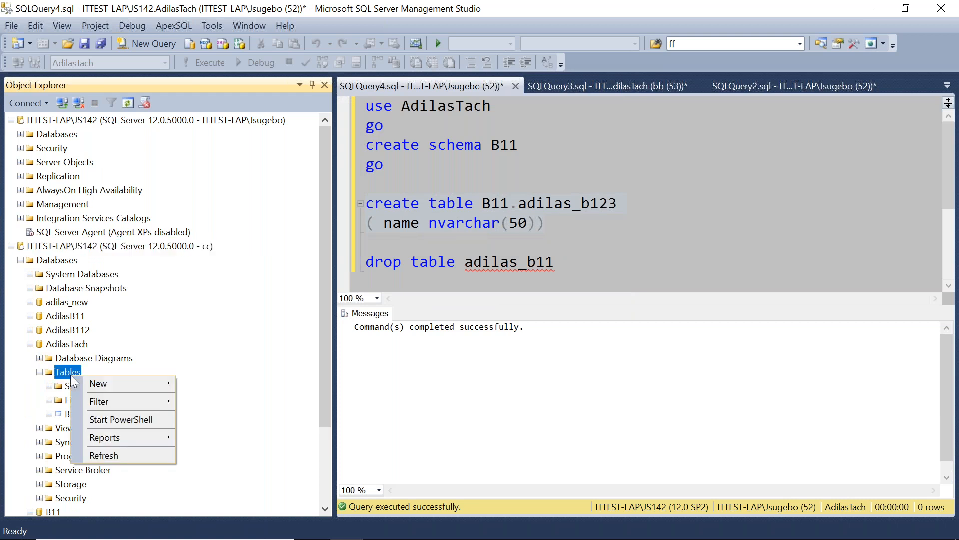
{"action": "left_click", "coordinate": [111, 453]}
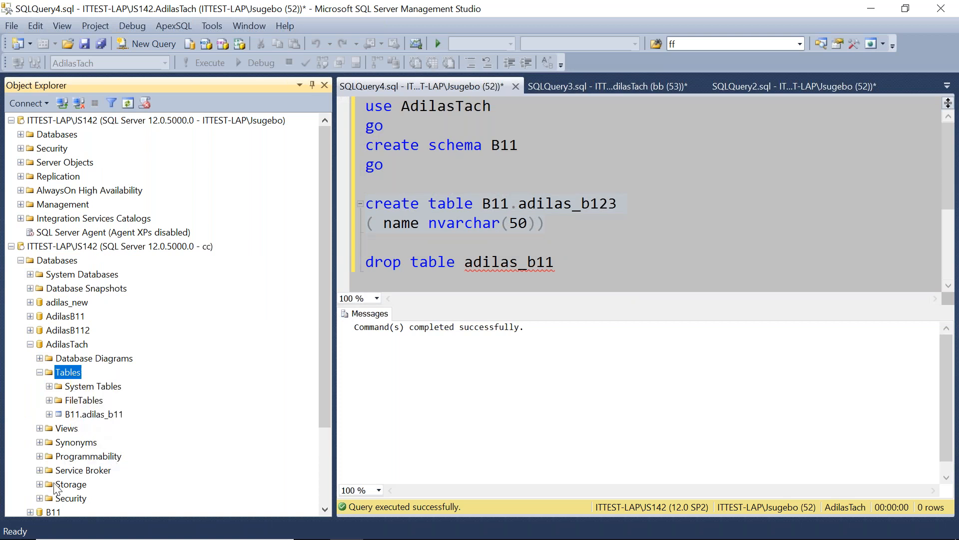
Inspect the B11 schema's properties and the AdilasTach tables available under the cc connection.
{"action": "left_click", "coordinate": [40, 499]}
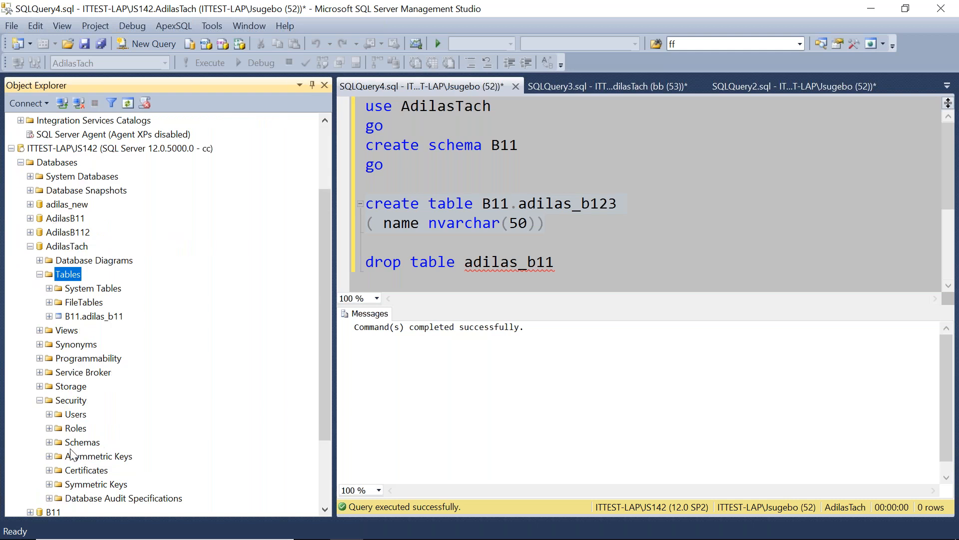
{"action": "left_click", "coordinate": [50, 442]}
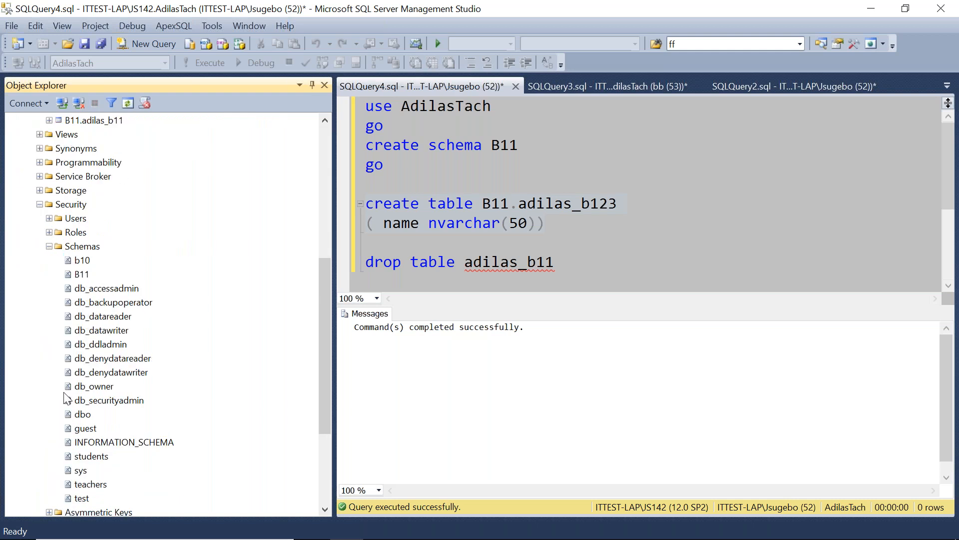
{"action": "right_click", "coordinate": [82, 275]}
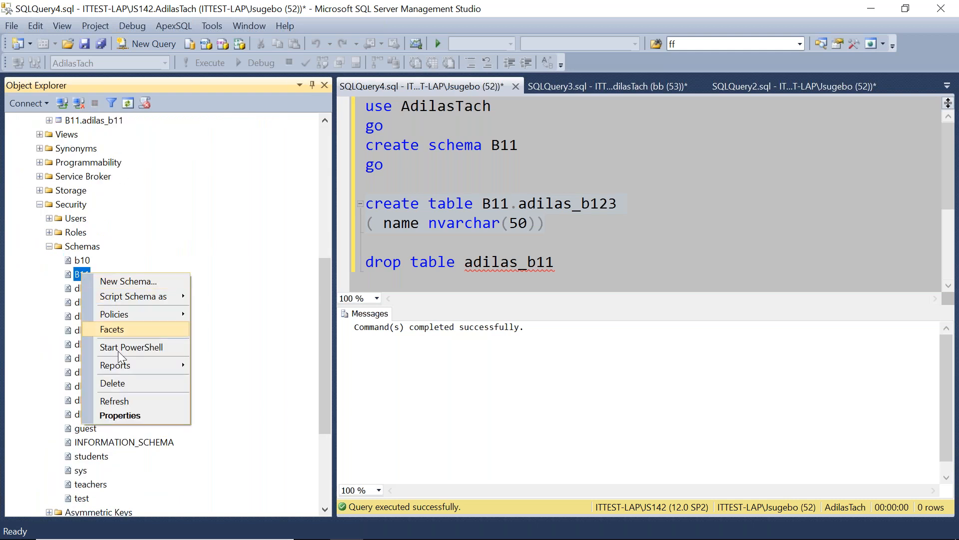
{"action": "left_click", "coordinate": [120, 415]}
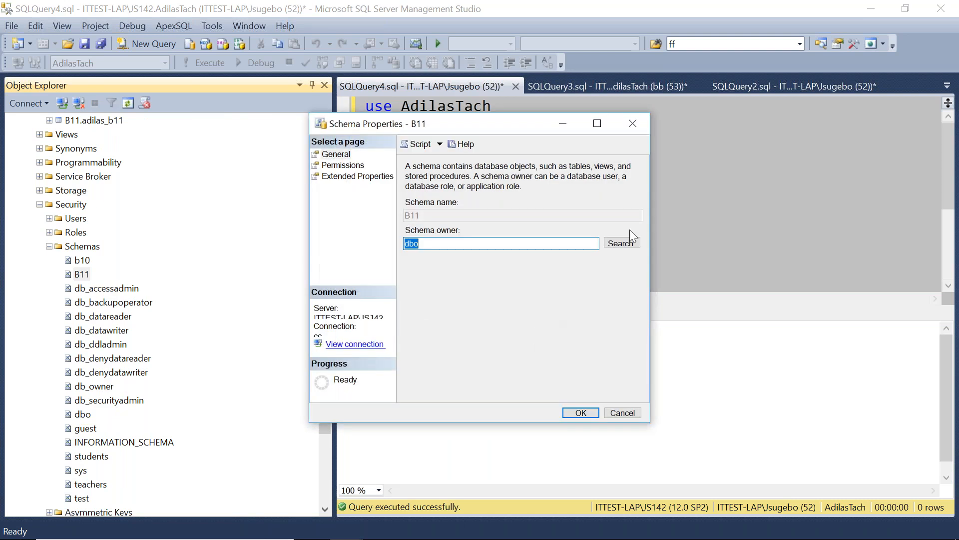
{"action": "left_click", "coordinate": [632, 124]}
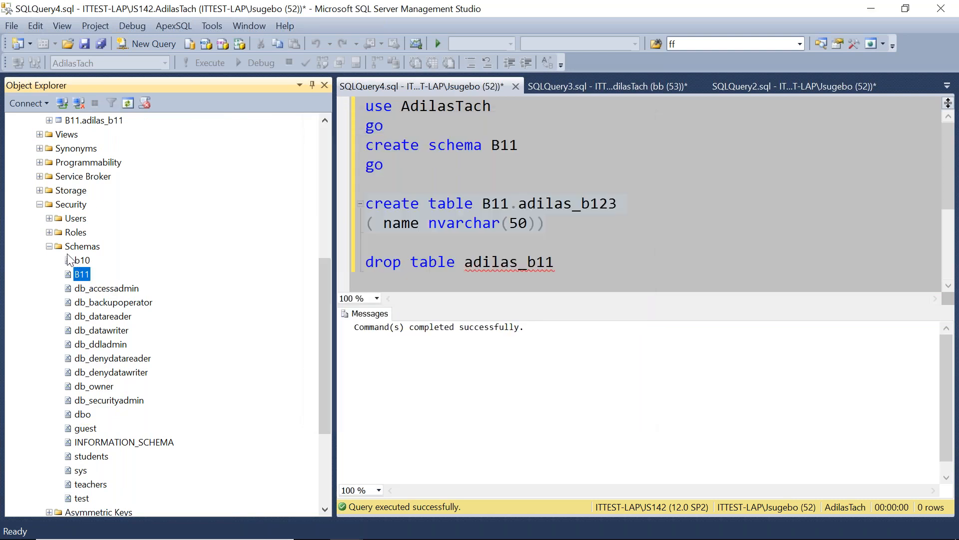
{"action": "left_click", "coordinate": [49, 246]}
{"action": "left_click", "coordinate": [39, 305]}
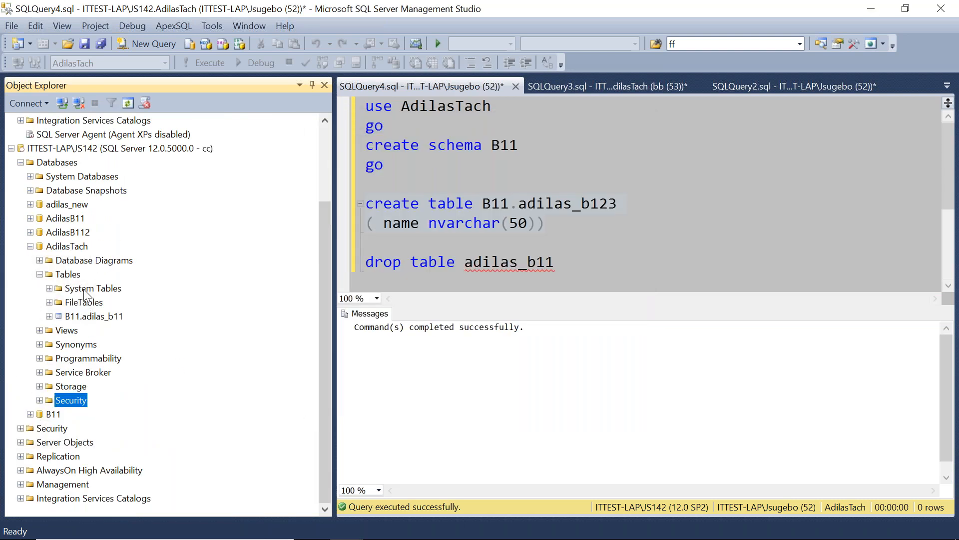
{"action": "left_click", "coordinate": [39, 274]}
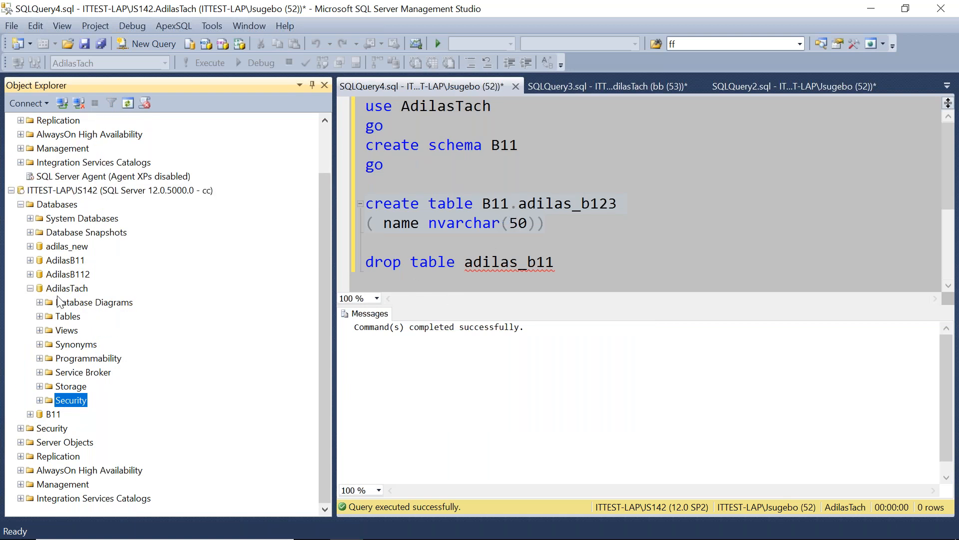
{"action": "left_click", "coordinate": [40, 316]}
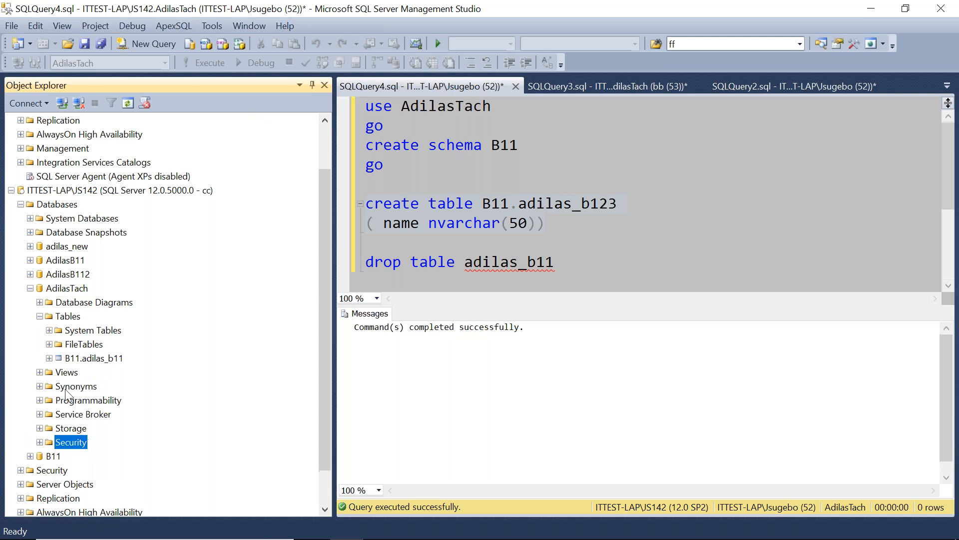
{"action": "left_click", "coordinate": [87, 360]}
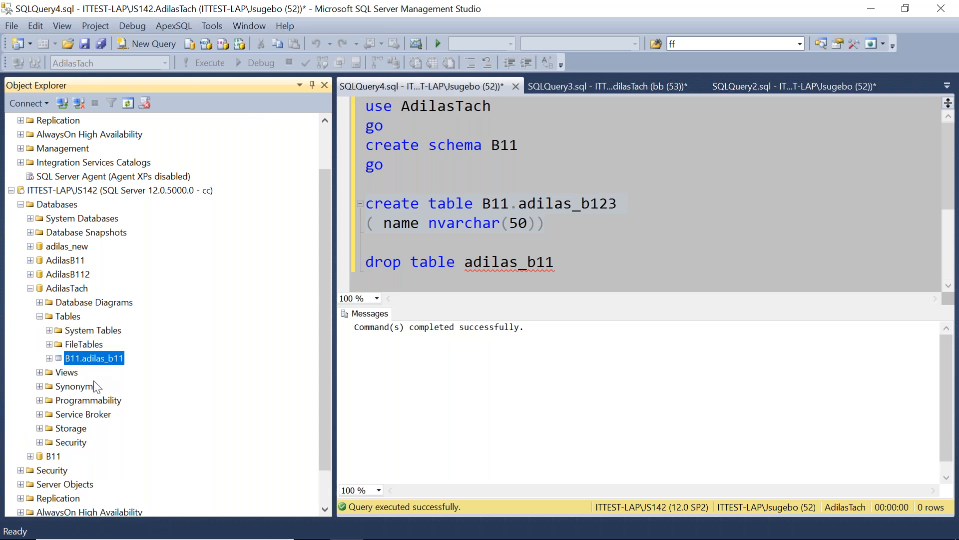
{"action": "left_click", "coordinate": [40, 317]}
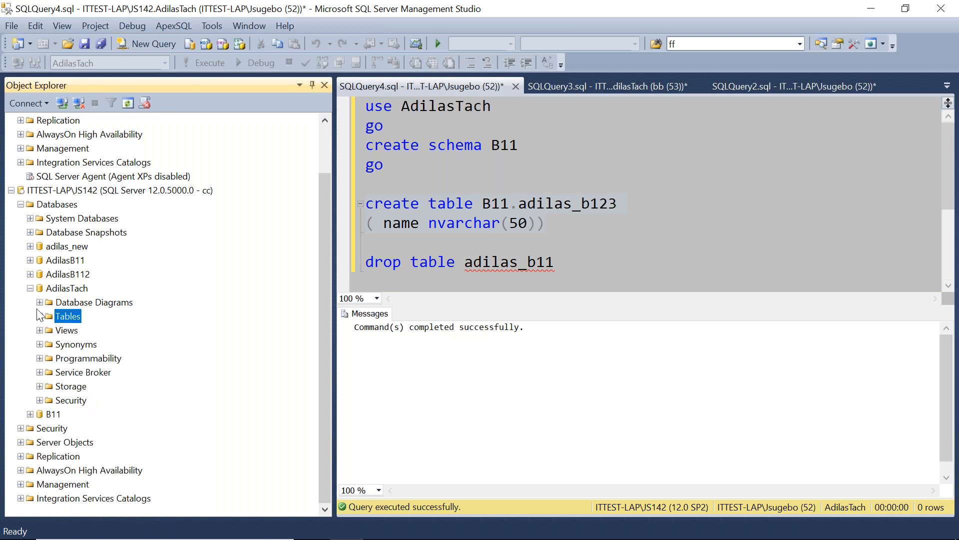
{"action": "left_click", "coordinate": [30, 289]}
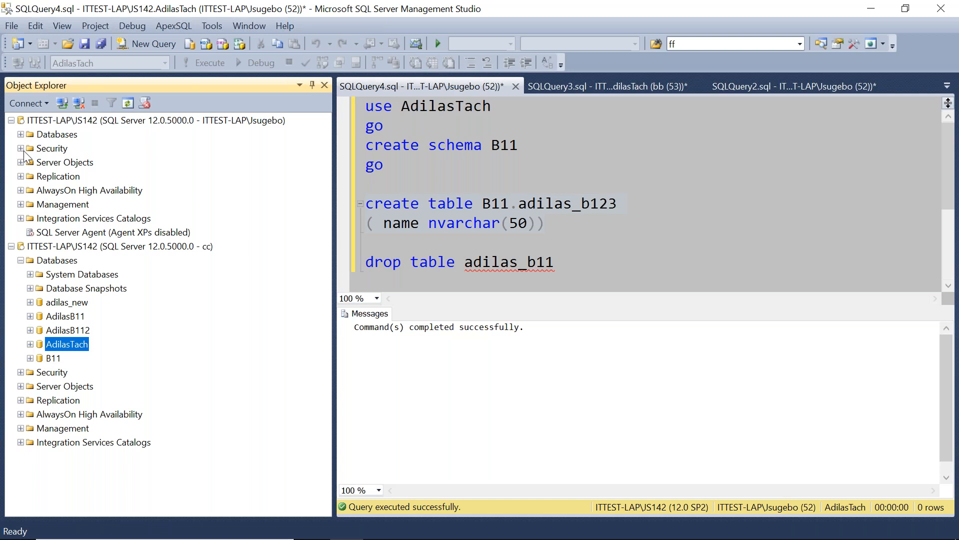
Open the properties of database user cc in AdilasTach under the administrator connection.
{"action": "left_click", "coordinate": [21, 135]}
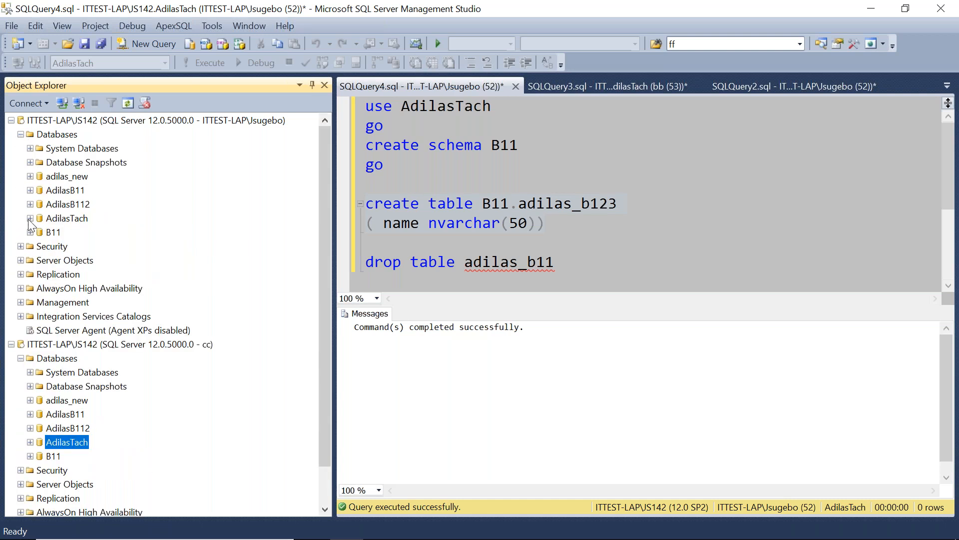
{"action": "left_click", "coordinate": [30, 219]}
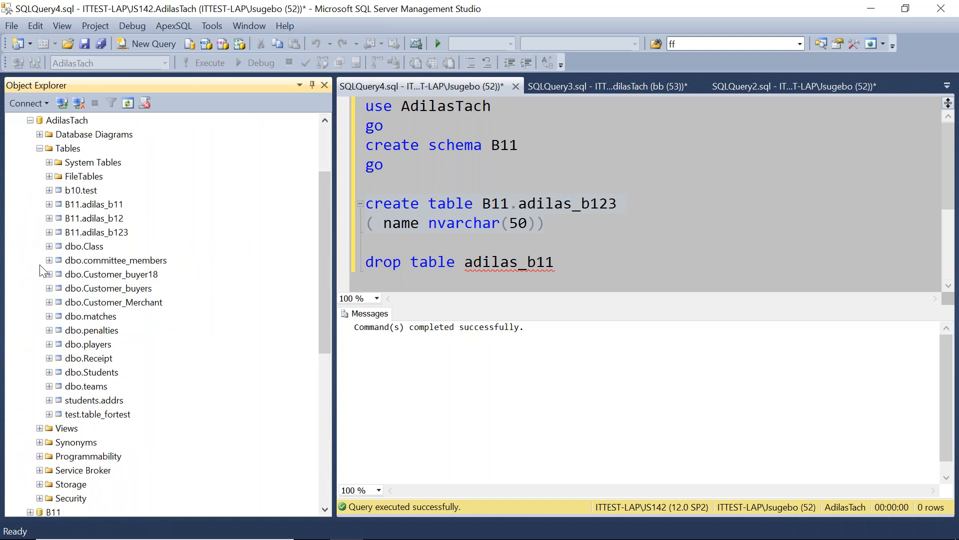
{"action": "left_click", "coordinate": [40, 149]}
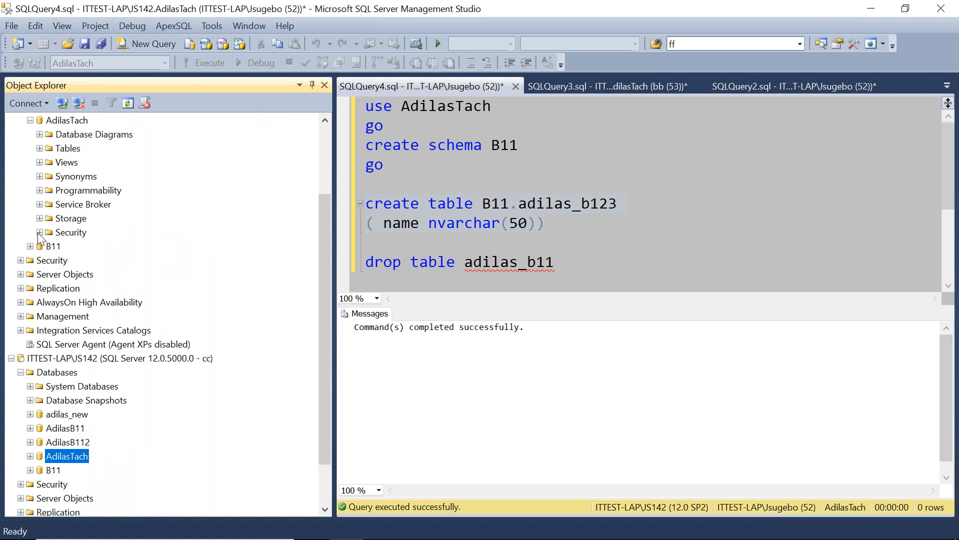
{"action": "left_click", "coordinate": [40, 232]}
{"action": "left_click", "coordinate": [49, 246]}
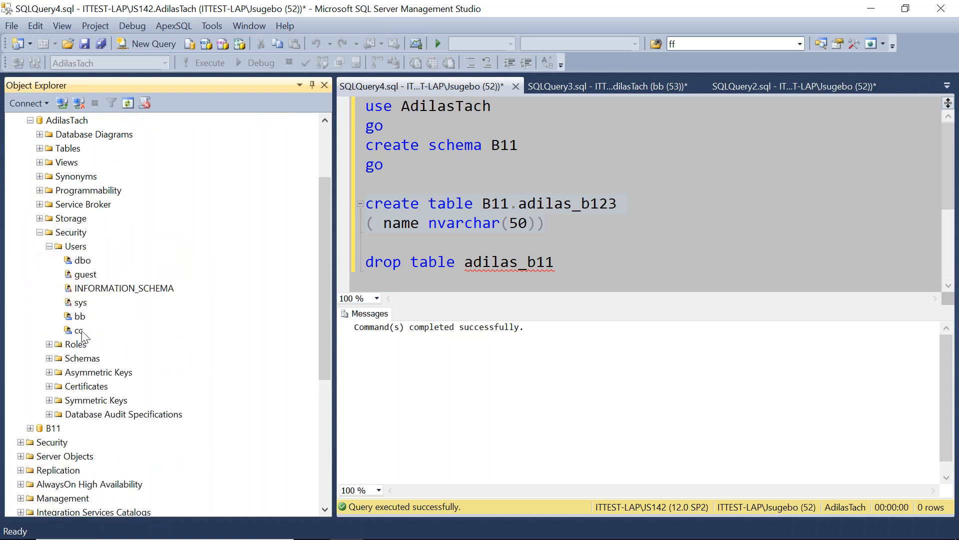
{"action": "right_click", "coordinate": [81, 333]}
{"action": "left_click", "coordinate": [120, 488]}
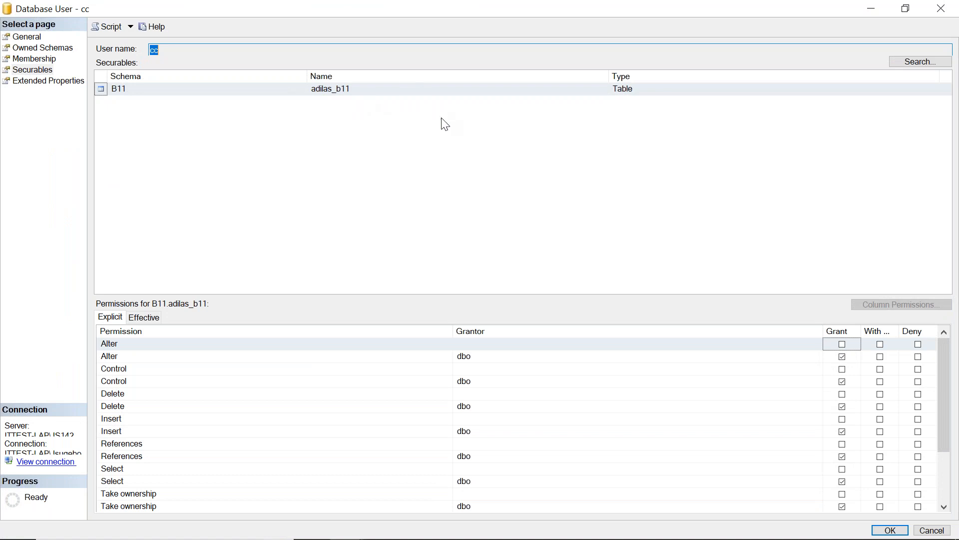
Add the B11 schema to user cc's securables by browsing specific objects of type Schemas.
{"action": "left_click", "coordinate": [927, 64]}
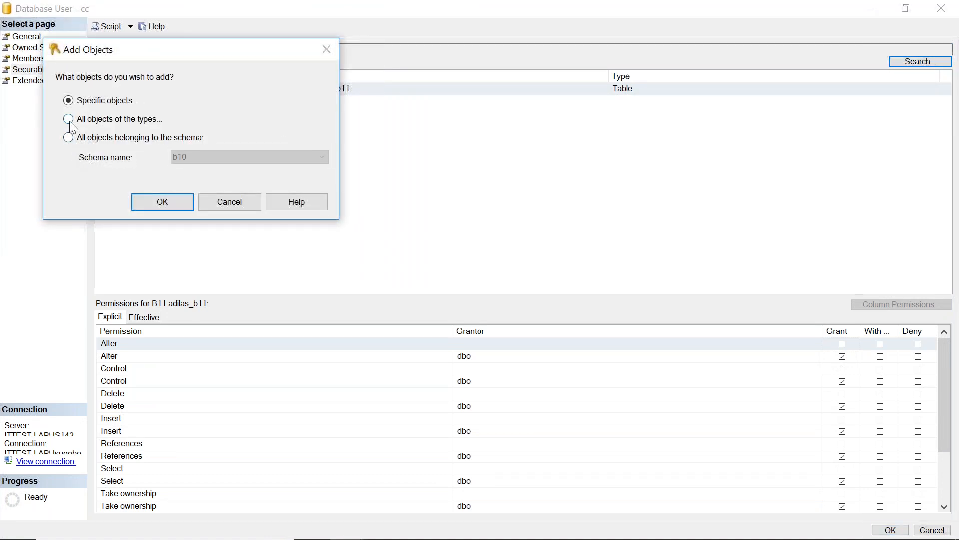
{"action": "left_click", "coordinate": [144, 202]}
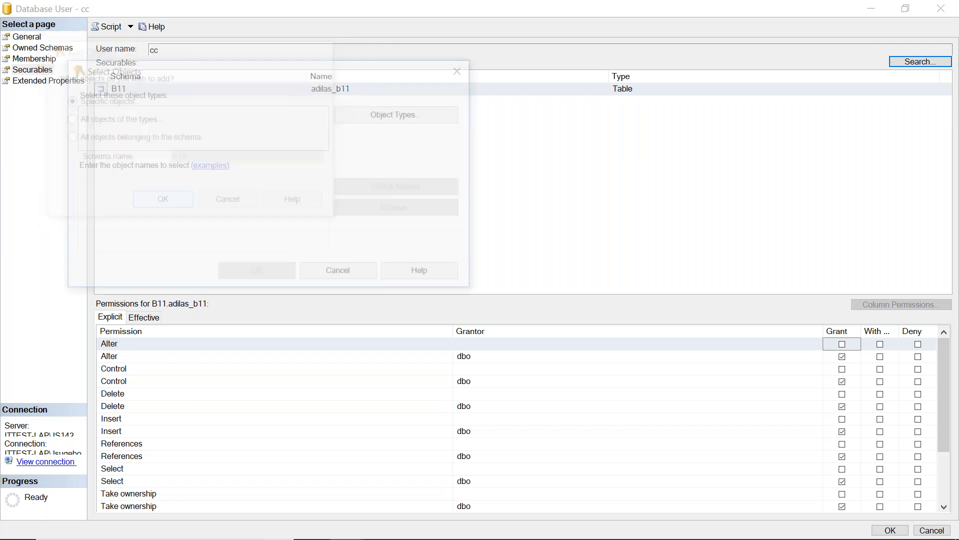
{"action": "left_click", "coordinate": [375, 116]}
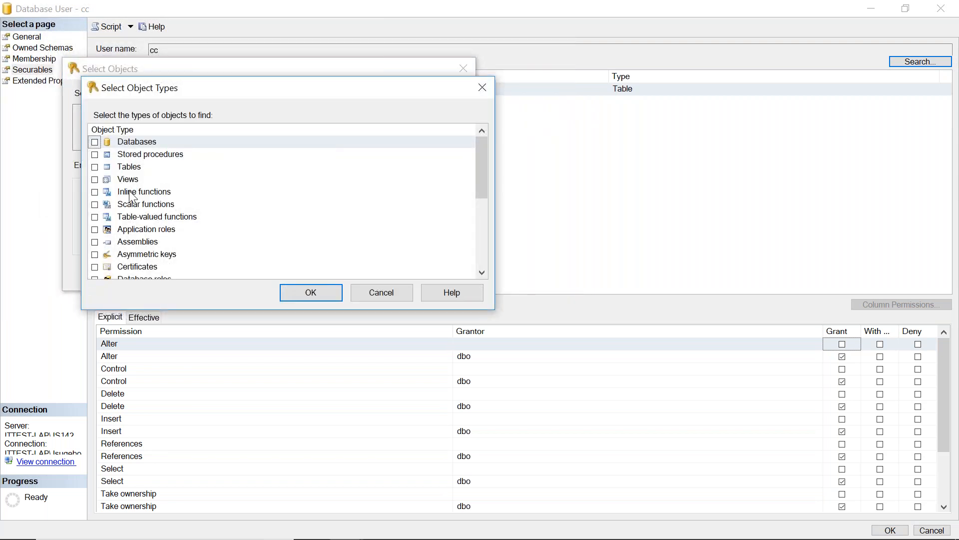
{"action": "left_click_drag", "start_coordinate": [480, 168], "coordinate": [492, 225]}
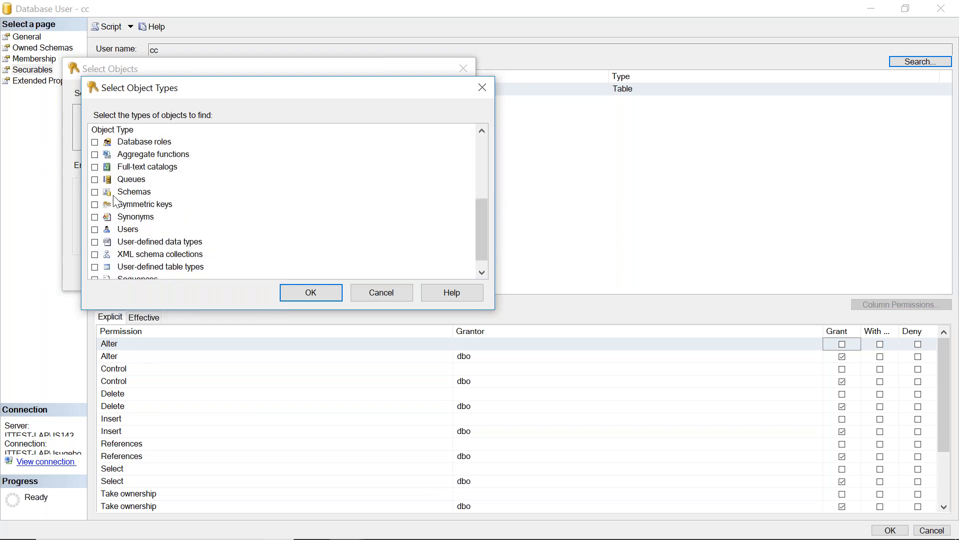
{"action": "left_click", "coordinate": [95, 193]}
{"action": "left_click", "coordinate": [296, 293]}
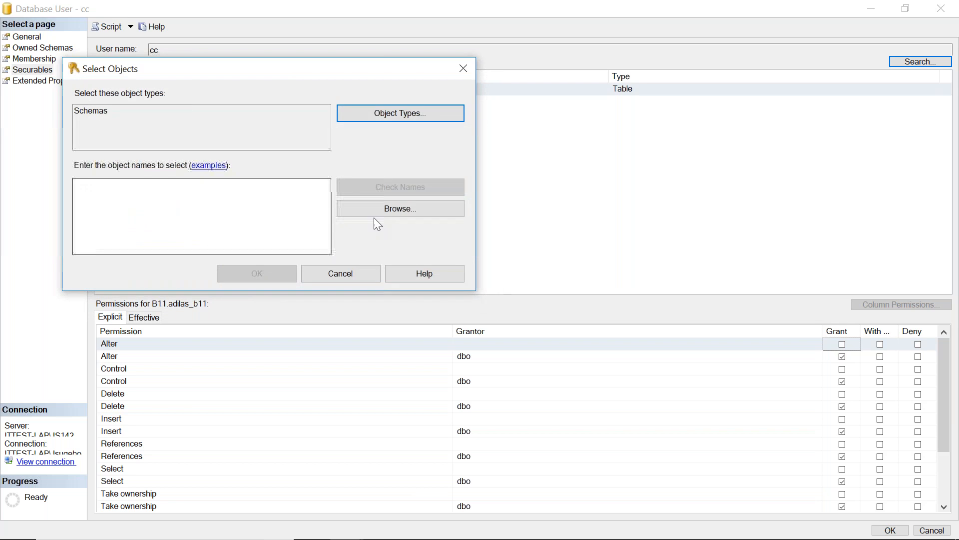
{"action": "left_click", "coordinate": [385, 210]}
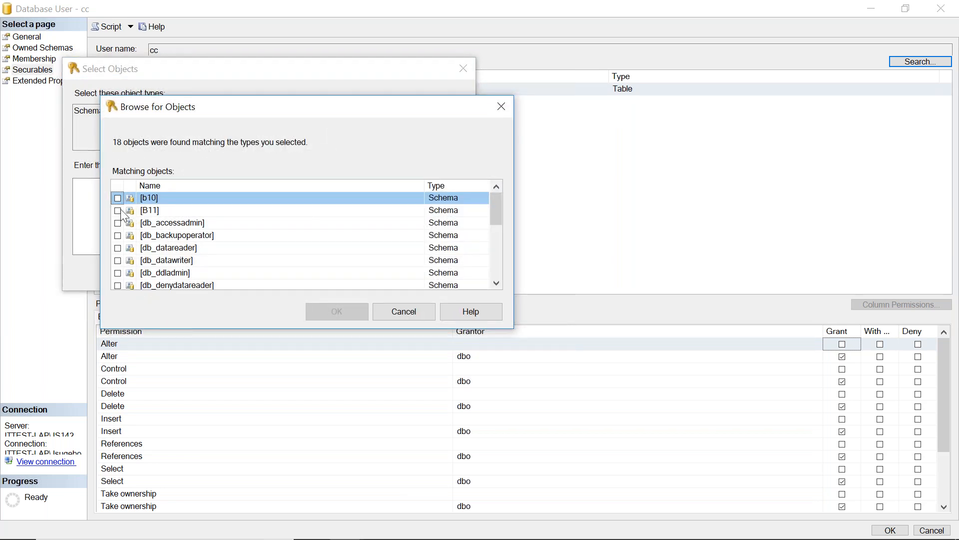
{"action": "left_click", "coordinate": [118, 211]}
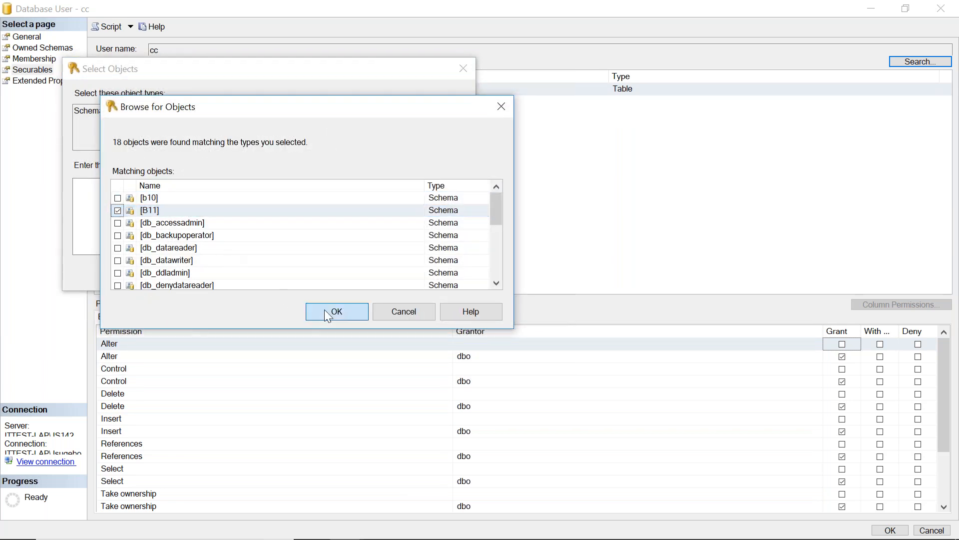
{"action": "left_click", "coordinate": [328, 311]}
{"action": "left_click", "coordinate": [264, 274]}
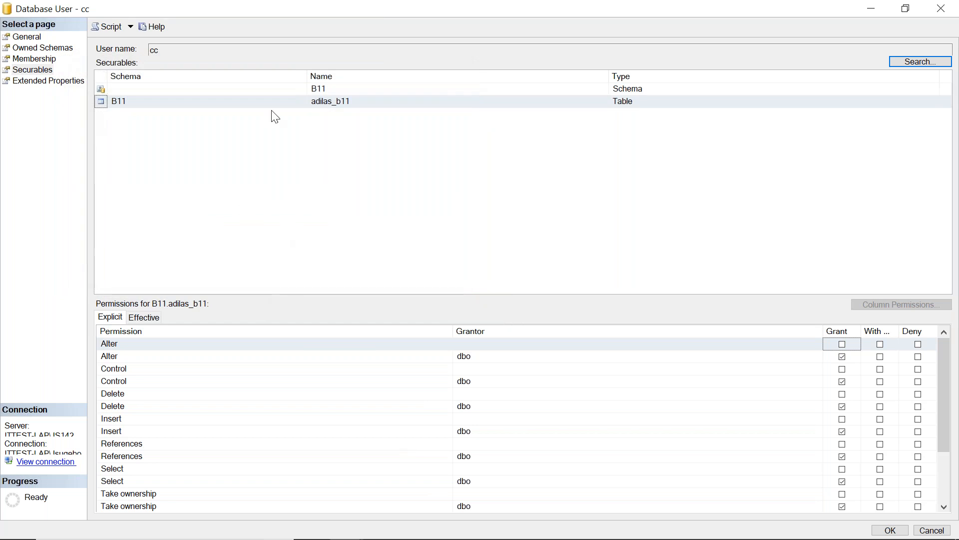
Grant user cc every explicit permission on the B11 schema and save the user properties.
{"action": "left_click", "coordinate": [320, 88]}
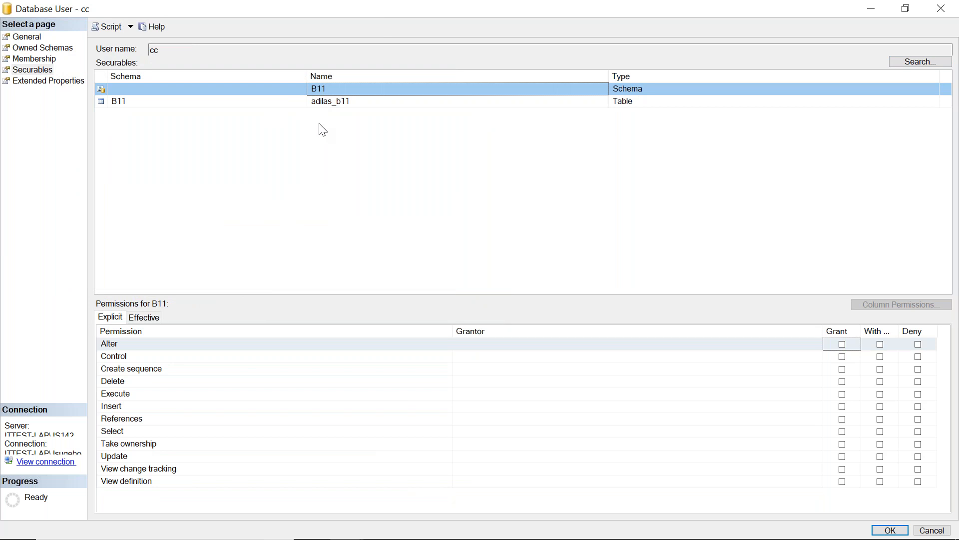
{"action": "left_click", "coordinate": [332, 103]}
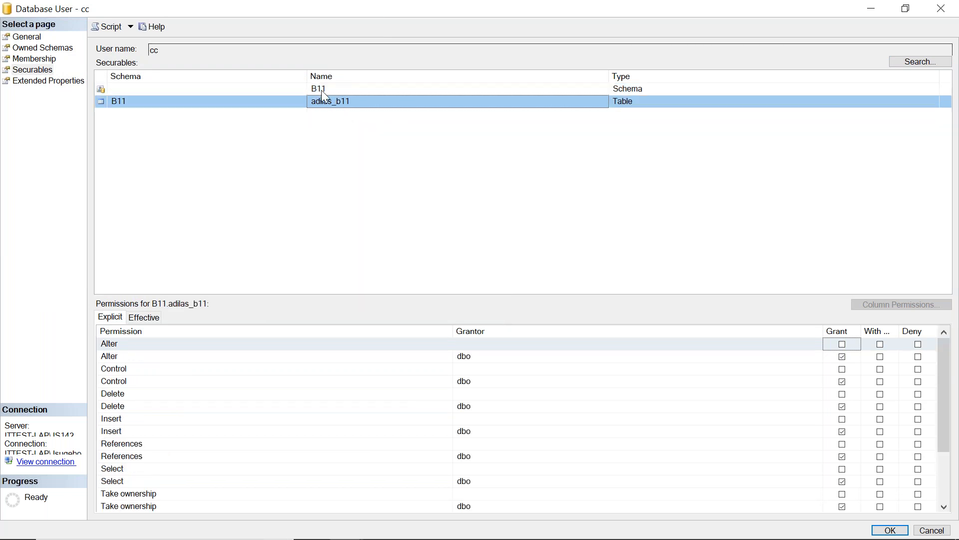
{"action": "left_click", "coordinate": [322, 90]}
{"action": "left_click", "coordinate": [843, 357]}
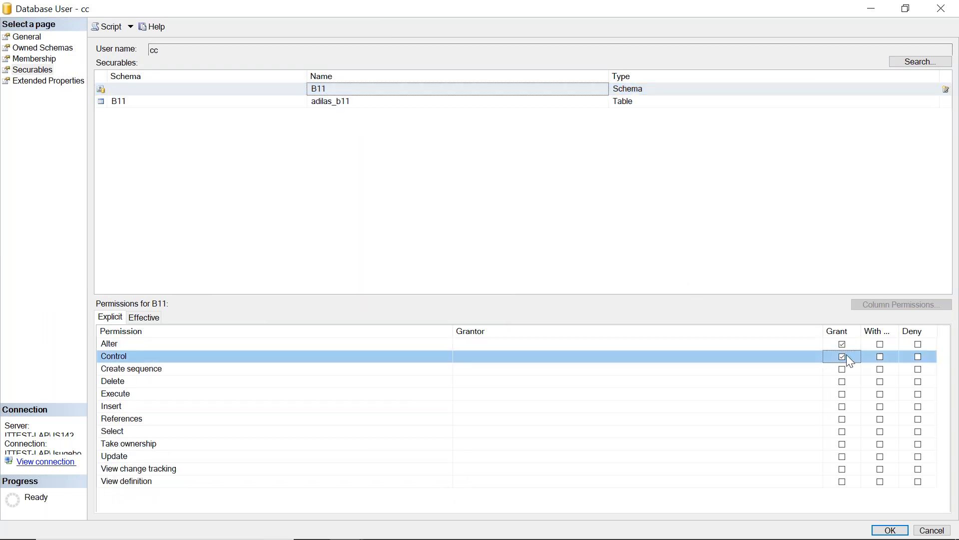
{"action": "left_click", "coordinate": [844, 369]}
{"action": "left_click", "coordinate": [844, 382]}
{"action": "left_click", "coordinate": [844, 394]}
{"action": "left_click", "coordinate": [843, 407]}
{"action": "left_click", "coordinate": [843, 419]}
{"action": "left_click", "coordinate": [843, 432]}
{"action": "left_click", "coordinate": [844, 444]}
{"action": "left_click", "coordinate": [843, 457]}
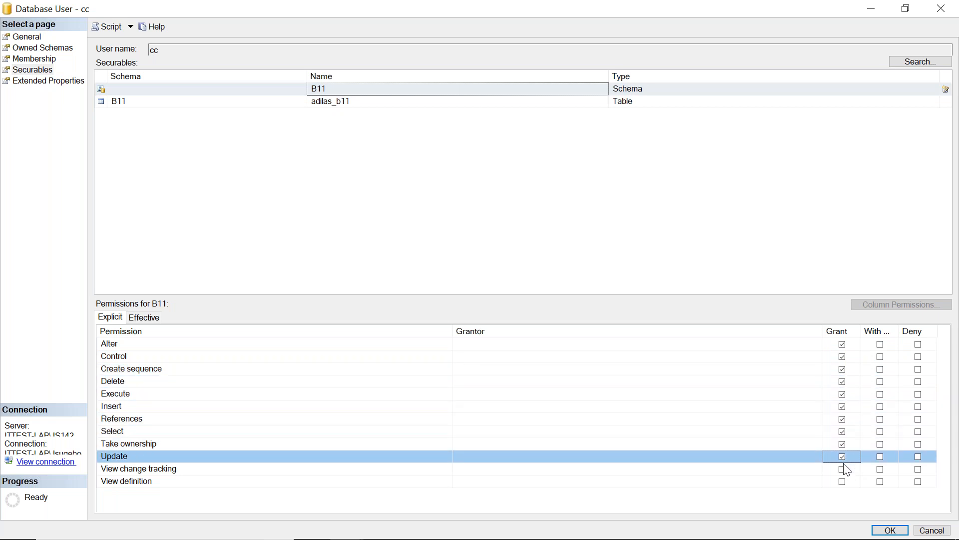
{"action": "left_click", "coordinate": [844, 469]}
{"action": "left_click", "coordinate": [843, 482]}
{"action": "left_click", "coordinate": [891, 530]}
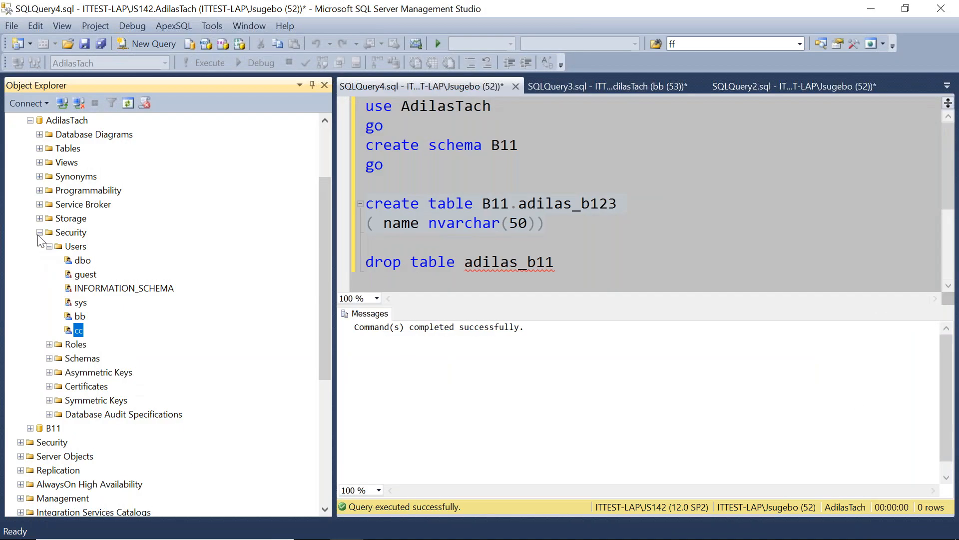
Refresh the databases under the cc connection and expand the AdilasTach Tables folder.
{"action": "left_click", "coordinate": [39, 233]}
{"action": "left_click", "coordinate": [30, 120]}
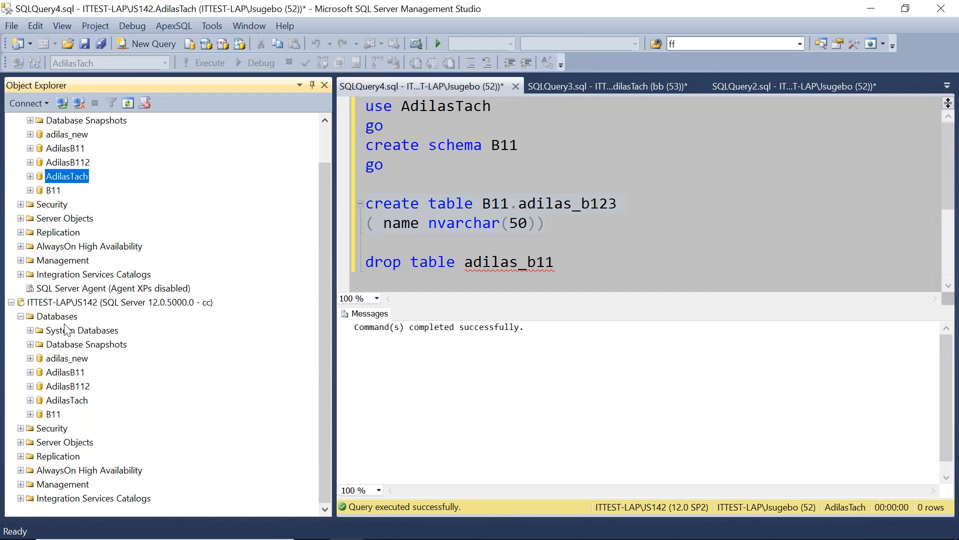
{"action": "right_click", "coordinate": [57, 322]}
{"action": "left_click", "coordinate": [80, 460]}
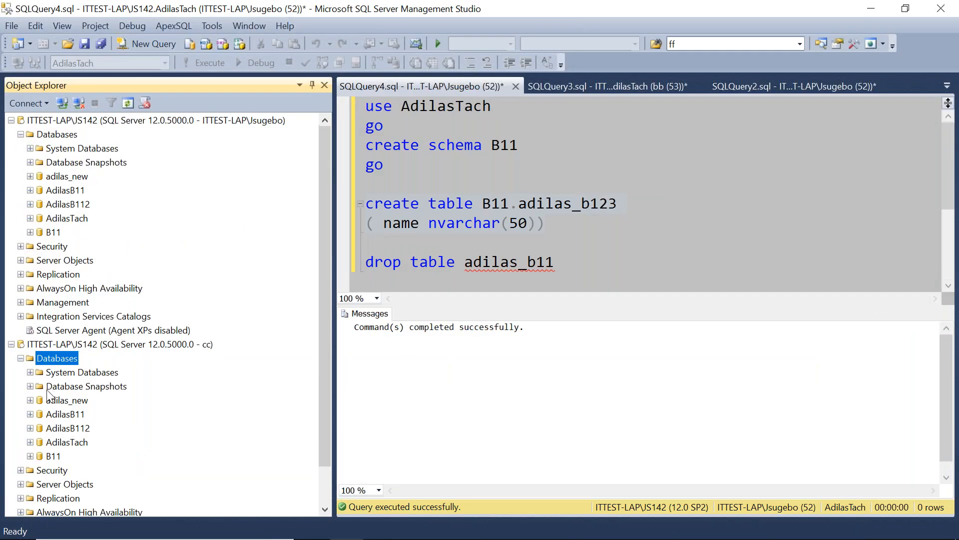
{"action": "left_click", "coordinate": [30, 442]}
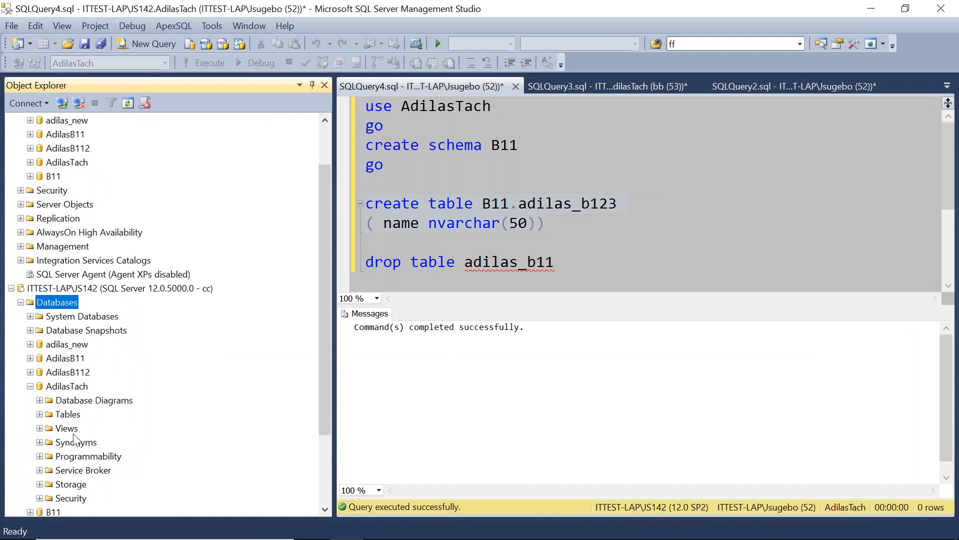
{"action": "left_click", "coordinate": [207, 292]}
{"action": "scroll", "coordinate": [325, 270], "scroll_direction": "down", "scroll_amount": 2}
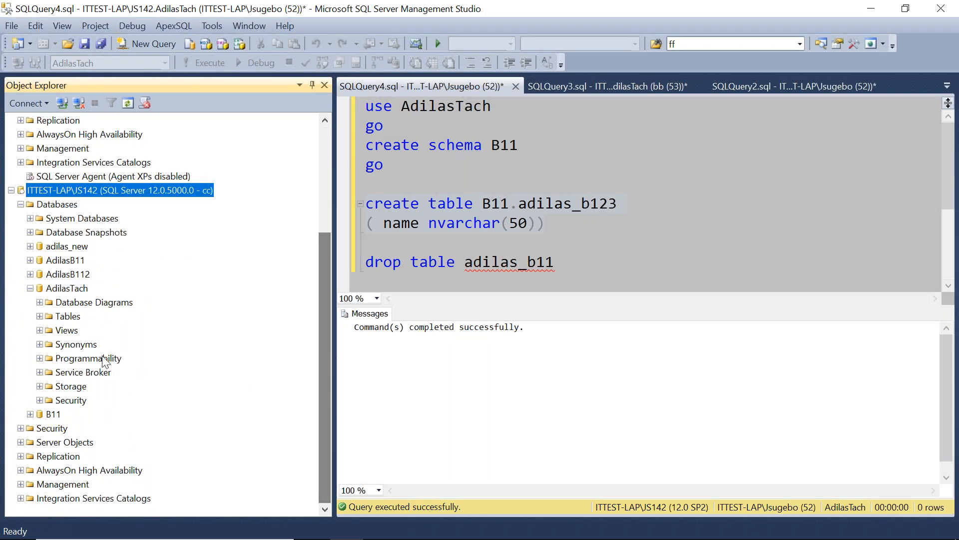
{"action": "left_click", "coordinate": [40, 316]}
{"action": "left_click", "coordinate": [100, 359]}
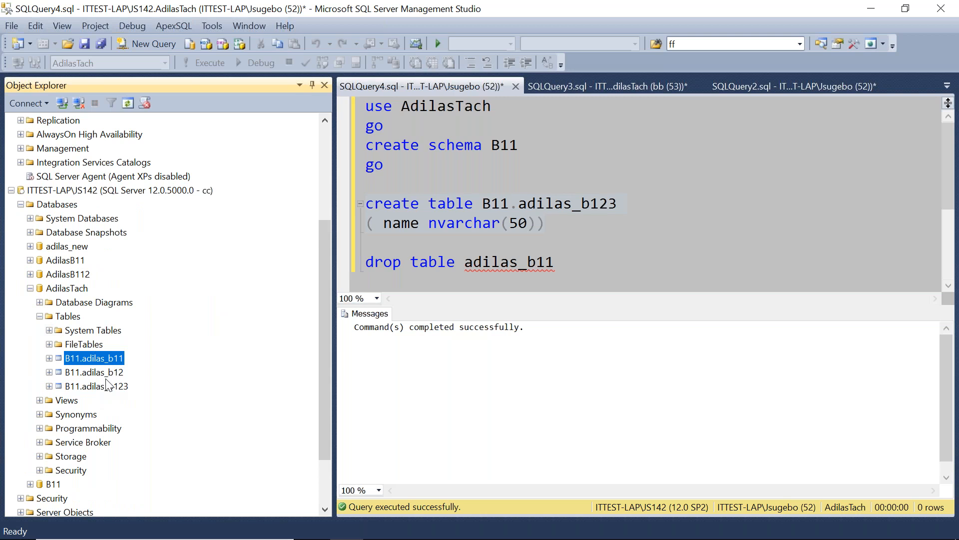
Try to drop table adilas_b11 by running the drop statement alone.
{"action": "left_click", "coordinate": [601, 225]}
{"action": "left_click_drag", "start_coordinate": [574, 268], "coordinate": [358, 268]}
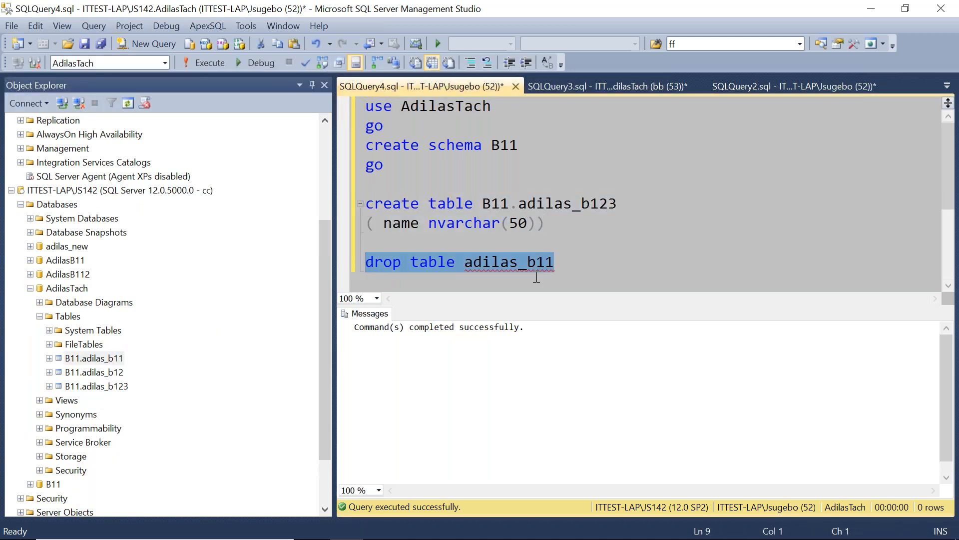
{"action": "left_click", "coordinate": [207, 64]}
Qualify the drop statement's table as b11.adilas_b11 and run it.
{"action": "left_click", "coordinate": [618, 251]}
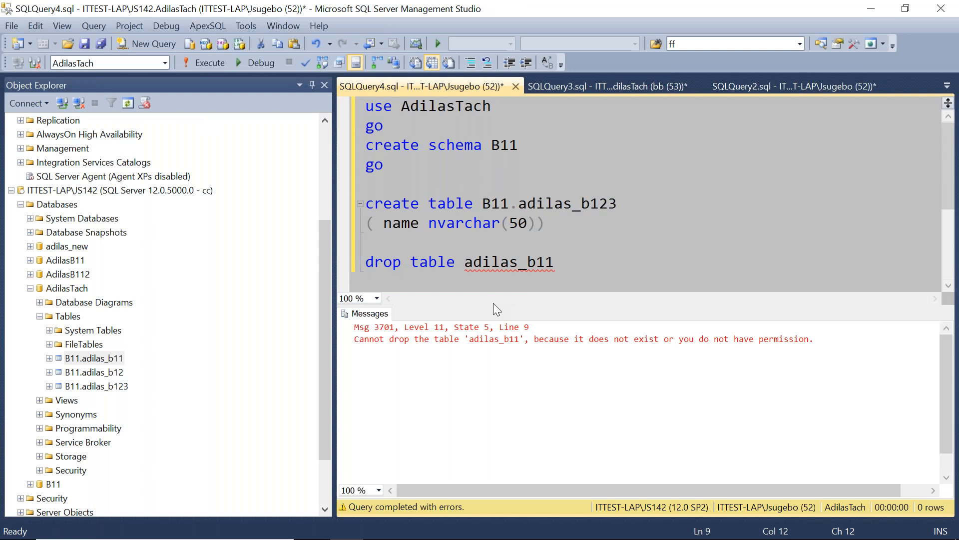
{"action": "type", "text": "b11."}
{"action": "left_click", "coordinate": [653, 240]}
{"action": "left_click", "coordinate": [629, 265]}
{"action": "left_click_drag", "start_coordinate": [625, 261], "coordinate": [361, 272]}
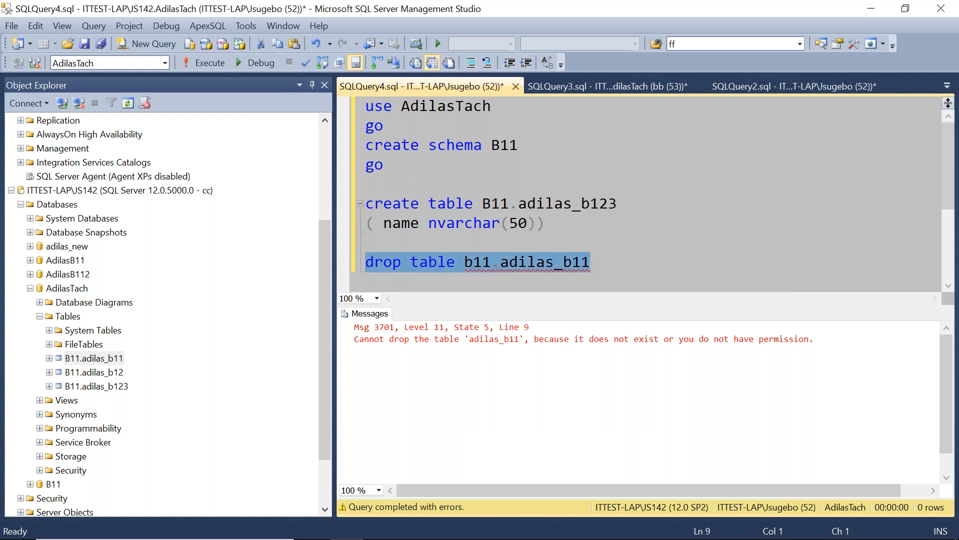
{"action": "left_click", "coordinate": [214, 67]}
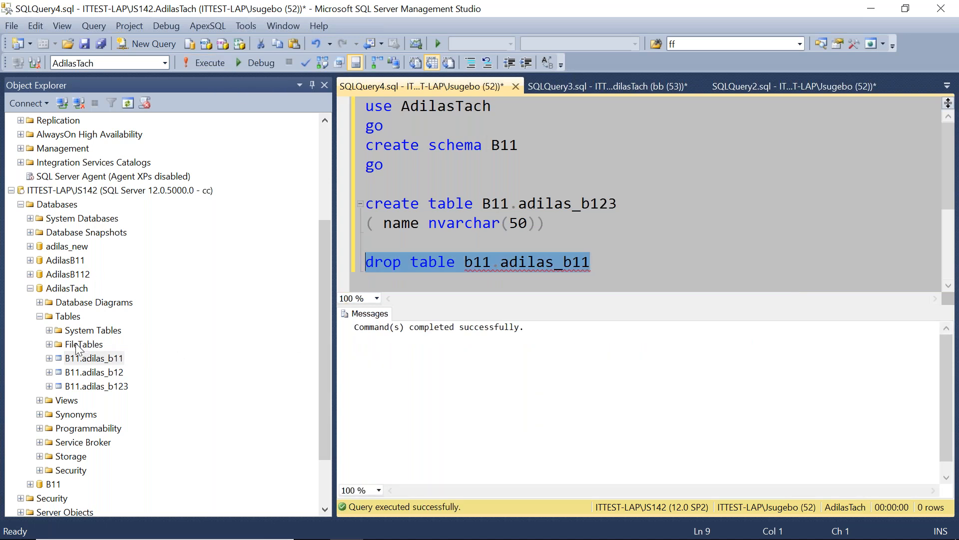
Refresh the AdilasTach Tables folder under the cc connection.
{"action": "right_click", "coordinate": [70, 317]}
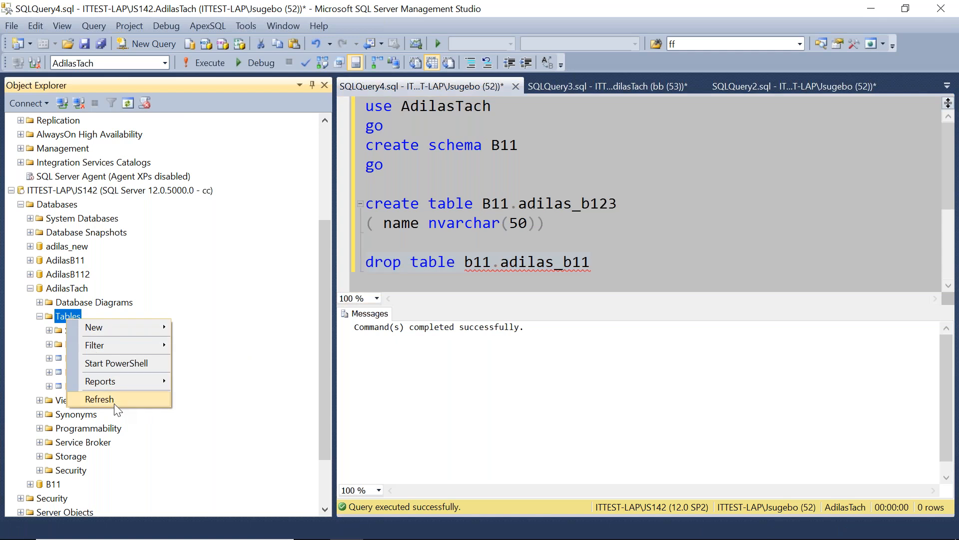
{"action": "left_click", "coordinate": [113, 401]}
{"action": "left_click", "coordinate": [95, 359]}
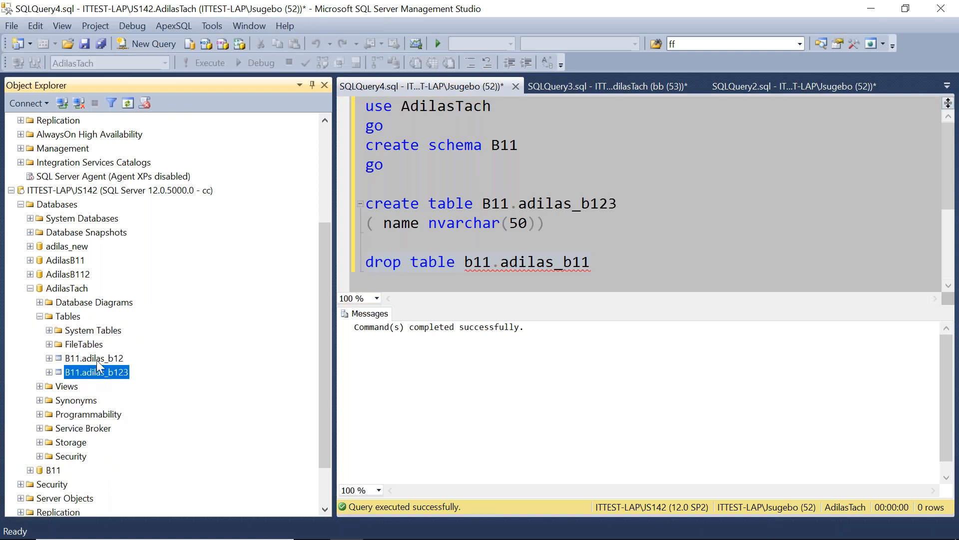
Change the create statement's table name to B11.adilas_b11 and run the create table statement.
{"action": "left_click", "coordinate": [619, 206]}
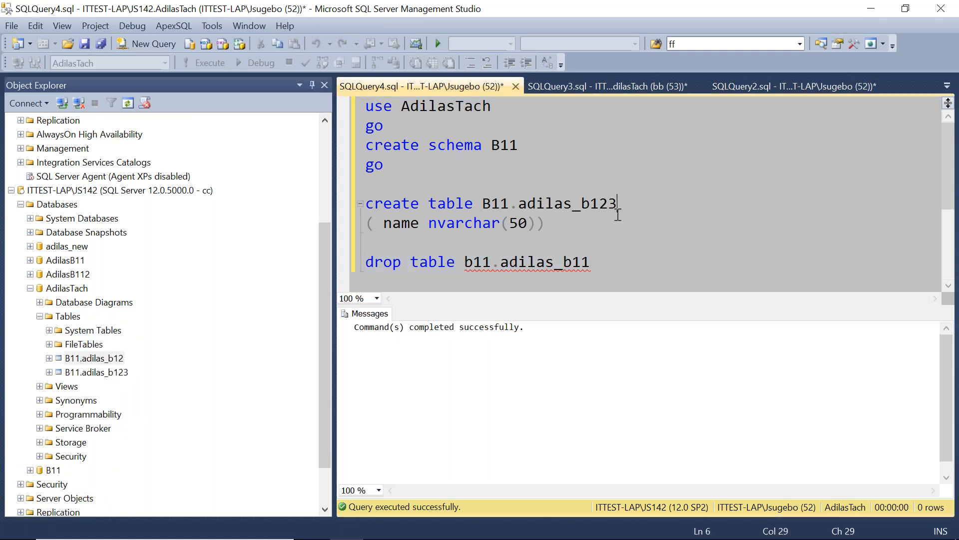
{"action": "key", "text": "BackSpace"}
{"action": "key", "text": "BackSpace"}
{"action": "type", "text": "1"}
{"action": "left_click_drag", "start_coordinate": [589, 230], "coordinate": [322, 185]}
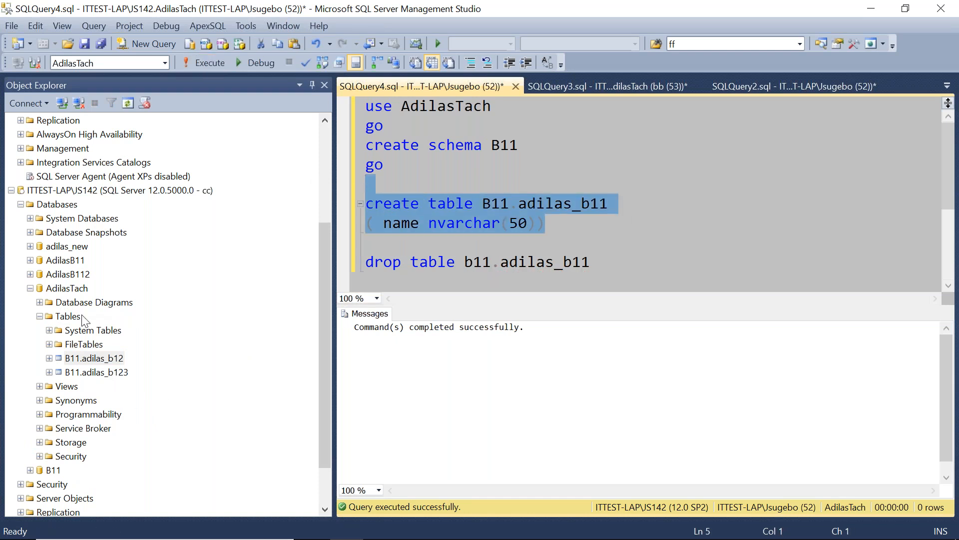
Refresh the cc connection's Tables folder and select the recreated B11.adilas_b11 table.
{"action": "right_click", "coordinate": [67, 316]}
{"action": "left_click", "coordinate": [105, 399]}
{"action": "left_click", "coordinate": [105, 361]}
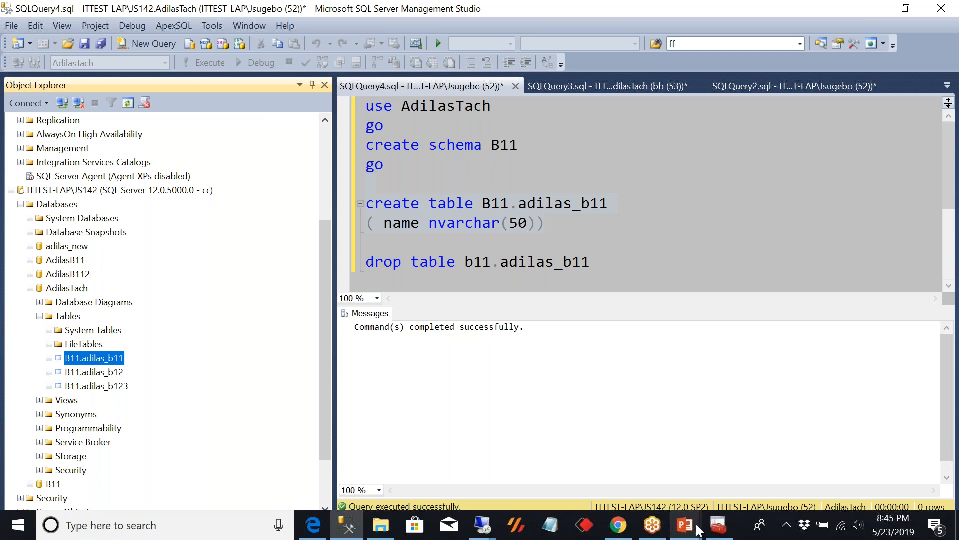
Switch to PowerPoint presentation on the SQL Server Securable slide.
{"action": "left_click", "coordinate": [686, 525]}
{"action": "left_click", "coordinate": [578, 470]}
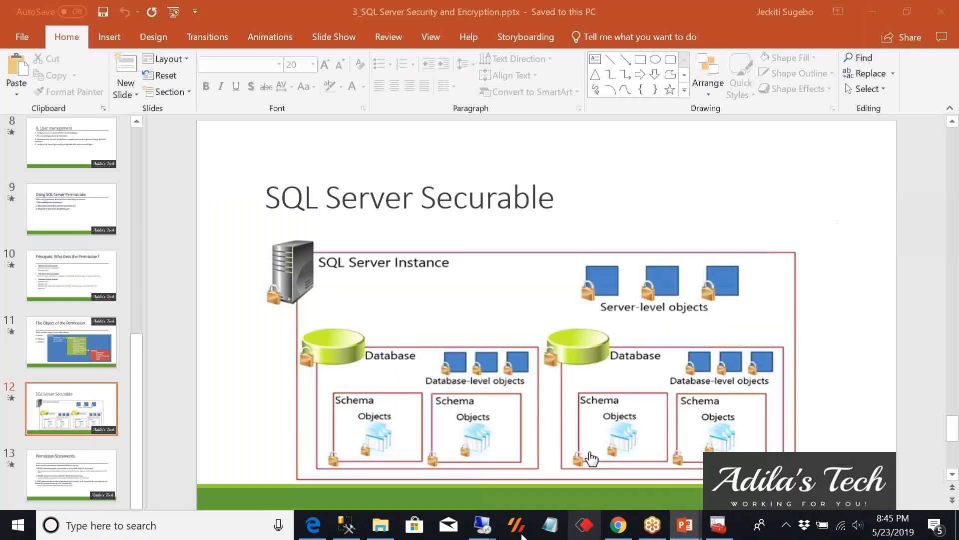
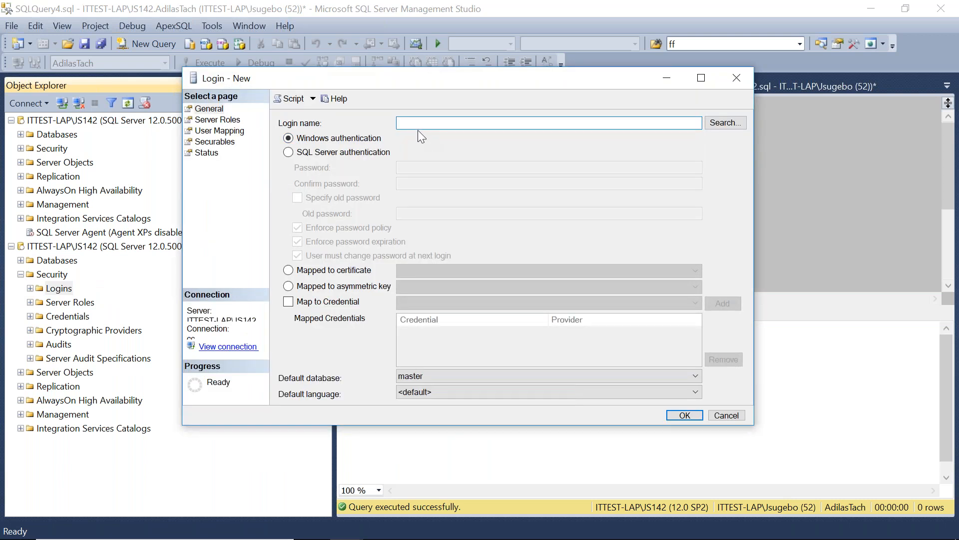
Try to create a SQL Server authentication login dd with a password and no password policy under the cc connection.
{"action": "left_click", "coordinate": [287, 153]}
{"action": "left_click", "coordinate": [410, 171]}
{"action": "type", "text": "dd"}
{"action": "left_click", "coordinate": [411, 184]}
{"action": "type", "text": "dd"}
{"action": "left_click", "coordinate": [298, 228]}
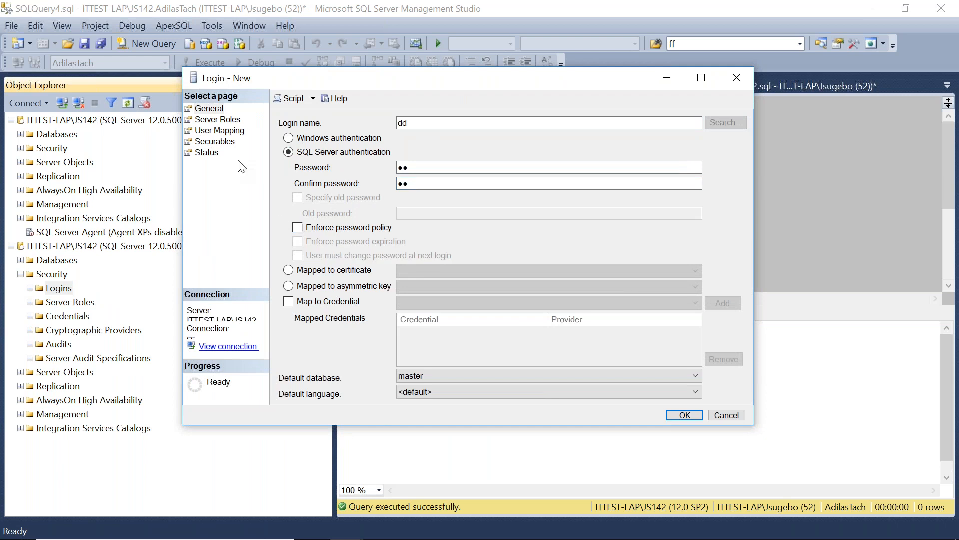
{"action": "left_click", "coordinate": [678, 417]}
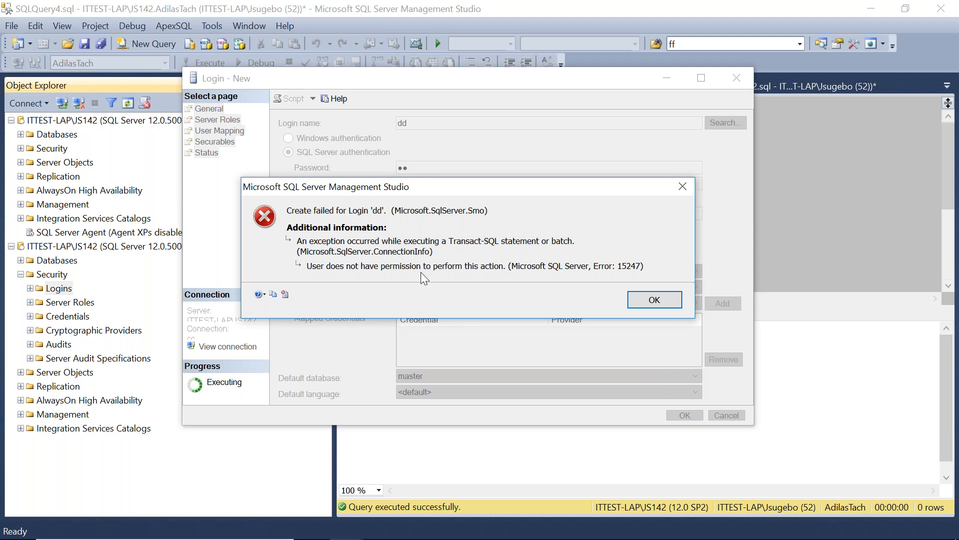
{"action": "left_click", "coordinate": [655, 300]}
{"action": "left_click", "coordinate": [736, 77]}
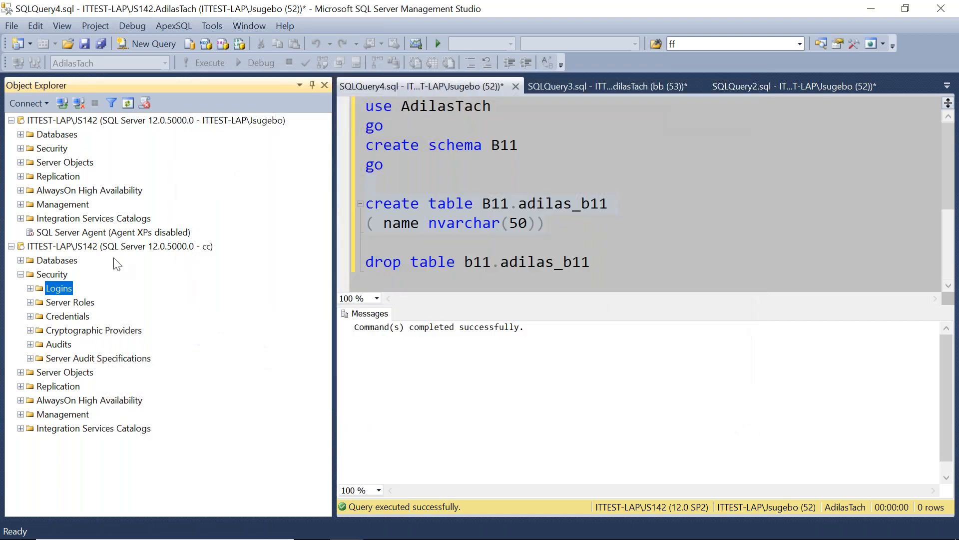
{"action": "left_click", "coordinate": [115, 246]}
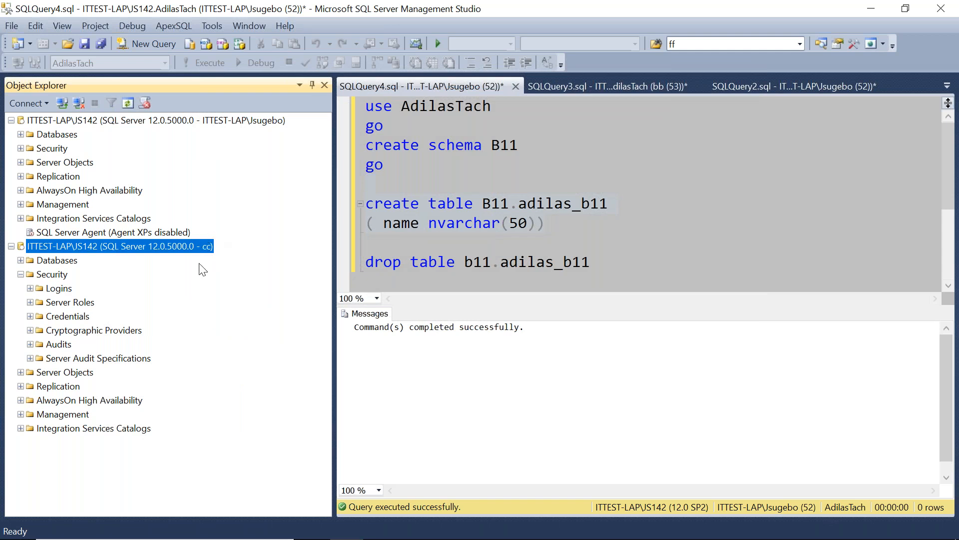
{"action": "left_click", "coordinate": [520, 46]}
{"action": "left_click_drag", "start_coordinate": [152, 249], "coordinate": [216, 248]}
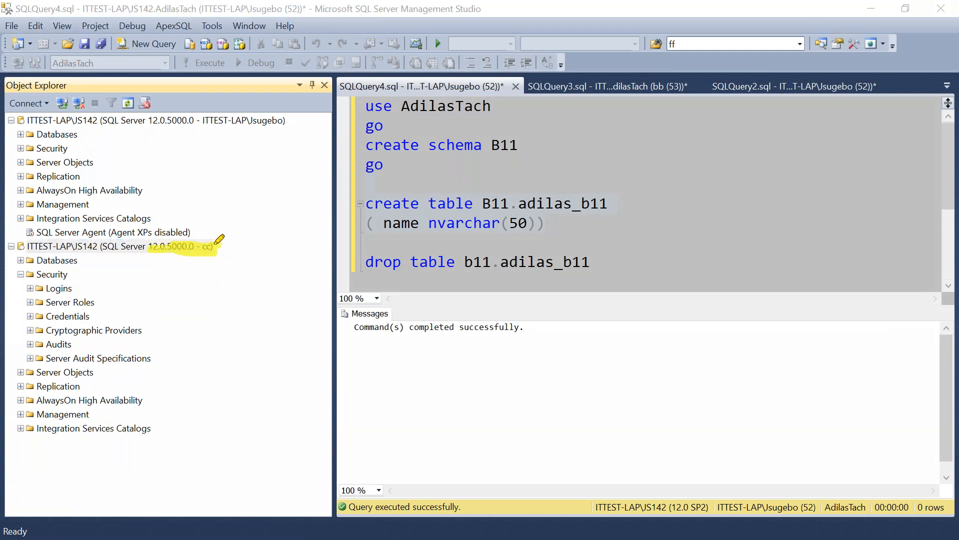
{"action": "left_click_drag", "start_coordinate": [218, 245], "coordinate": [252, 219]}
{"action": "left_click", "coordinate": [203, 131]}
{"action": "mouse_move", "coordinate": [239, 144]}
{"action": "left_mouse_down"}
{"action": "mouse_move", "coordinate": [289, 99]}
{"action": "mouse_move", "coordinate": [201, 106]}
{"action": "mouse_move", "coordinate": [202, 131]}
{"action": "left_mouse_up"}
{"action": "mouse_move", "coordinate": [288, 119]}
{"action": "left_mouse_down"}
{"action": "mouse_move", "coordinate": [331, 96]}
{"action": "mouse_move", "coordinate": [303, 160]}
{"action": "left_mouse_up"}
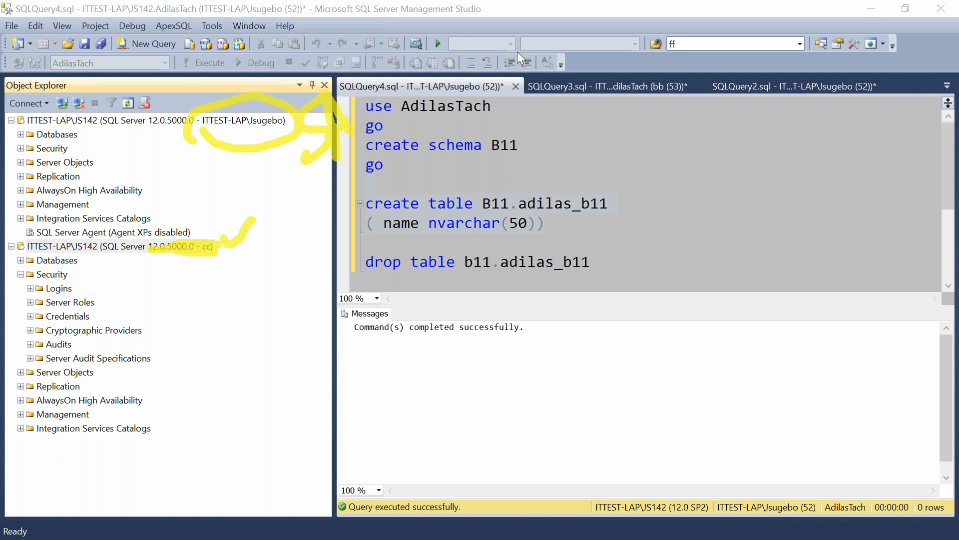
{"action": "left_click", "coordinate": [588, 53]}
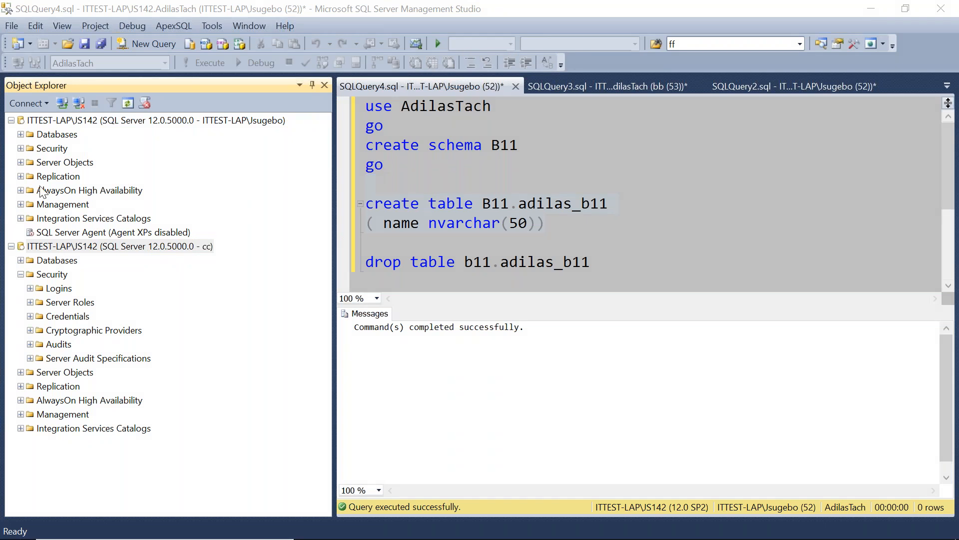
Create a SQL Server authentication login dd with a password and no enforced password policy under the administrator connection.
{"action": "left_click", "coordinate": [128, 121]}
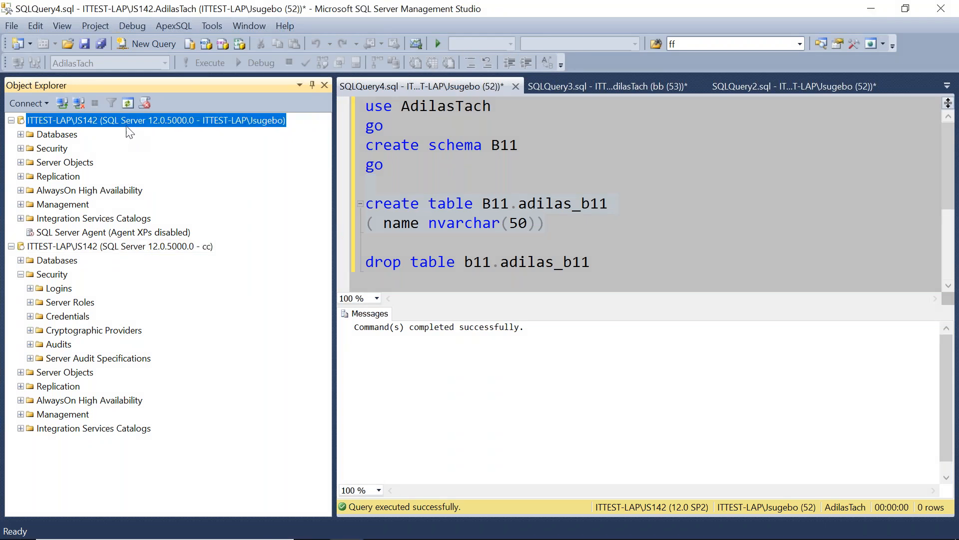
{"action": "left_click_drag", "start_coordinate": [45, 148], "coordinate": [80, 156]}
{"action": "right_click", "coordinate": [62, 151]}
{"action": "mouse_move", "coordinate": [97, 161]}
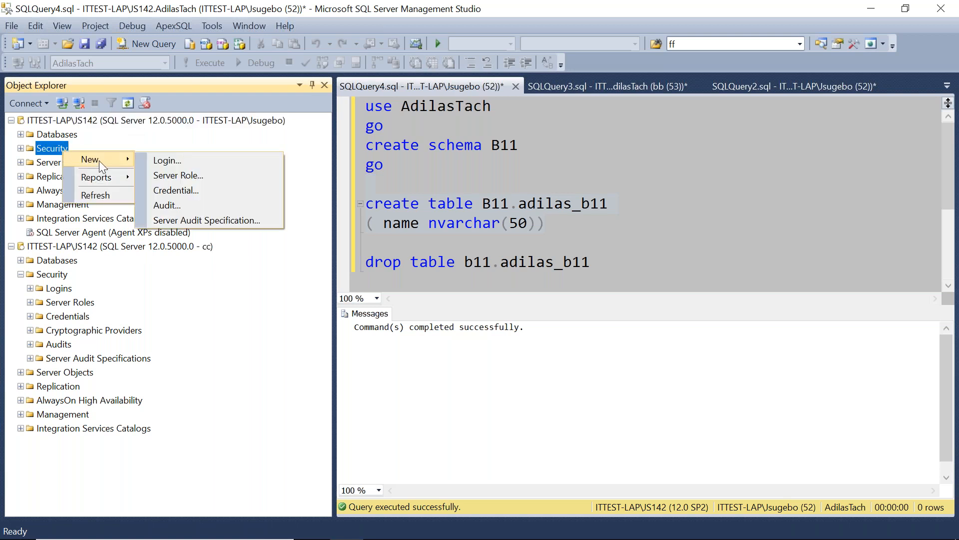
{"action": "left_click", "coordinate": [158, 161]}
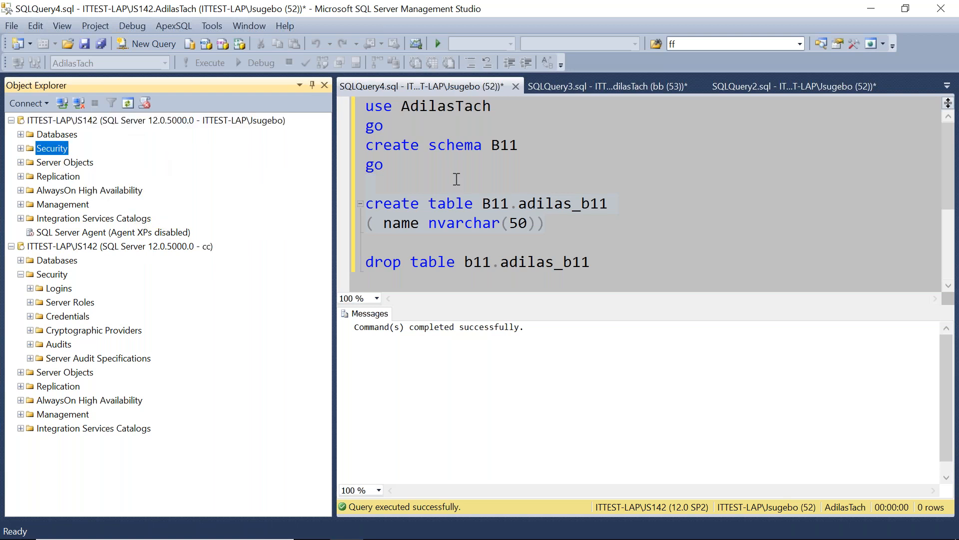
{"action": "type", "text": "dd"}
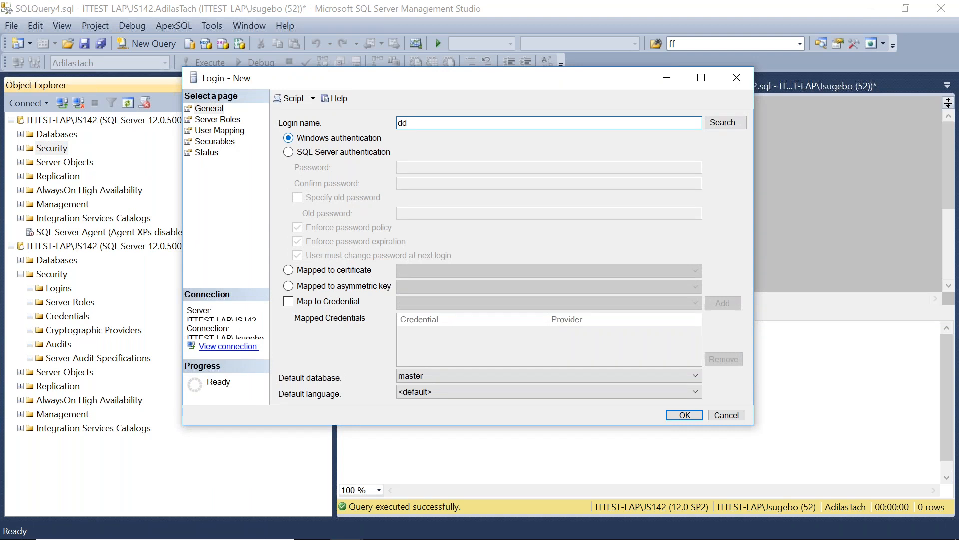
{"action": "left_click", "coordinate": [288, 152]}
{"action": "left_click", "coordinate": [402, 168]}
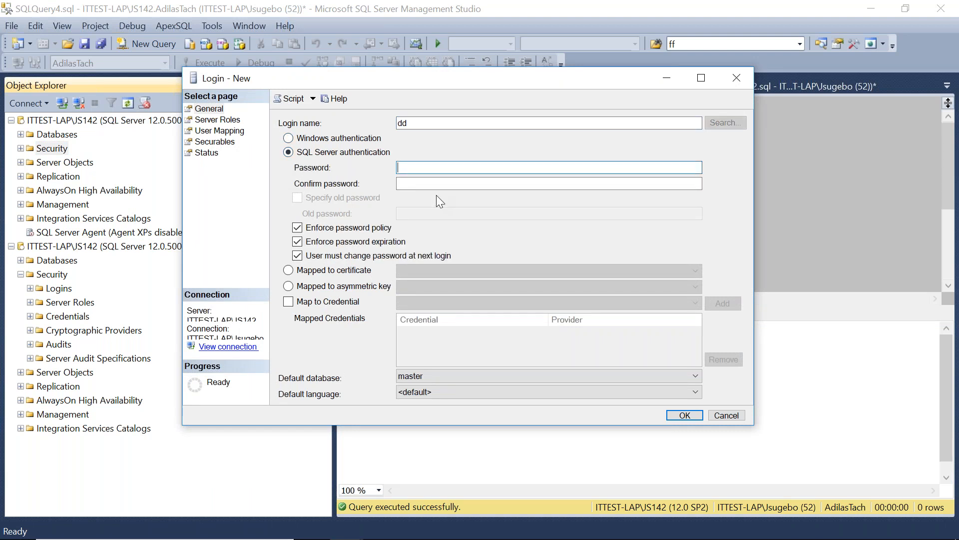
{"action": "type", "text": "dd"}
{"action": "key", "text": "Tab"}
{"action": "type", "text": "dd"}
{"action": "left_click", "coordinate": [297, 228]}
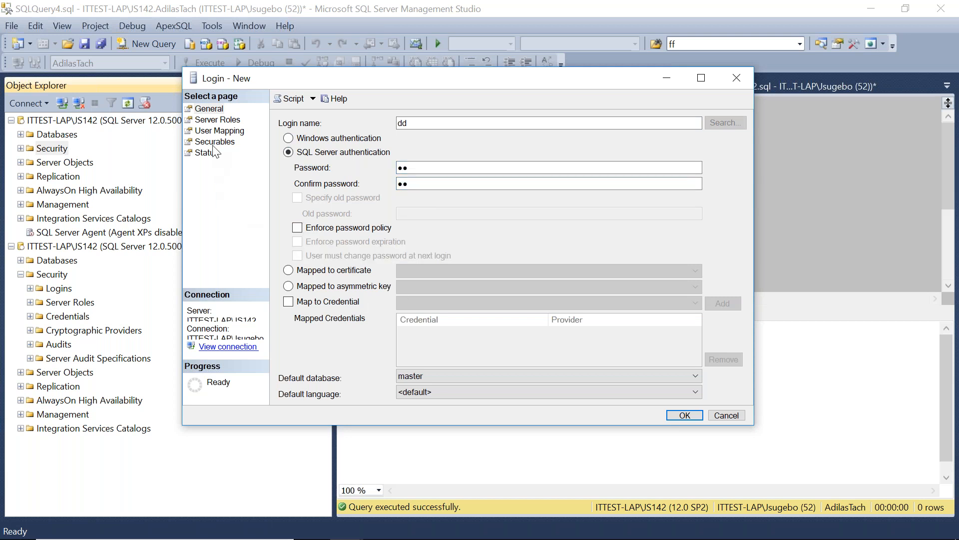
{"action": "left_click", "coordinate": [684, 416]}
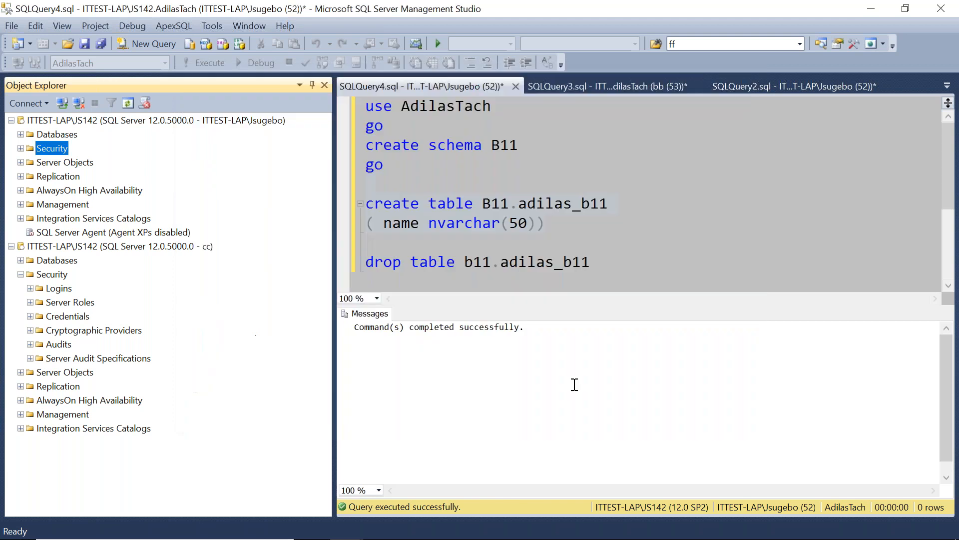
Start a new AdilasTach database user dd mapped to login dd with default schema dbo.
{"action": "left_click", "coordinate": [21, 135]}
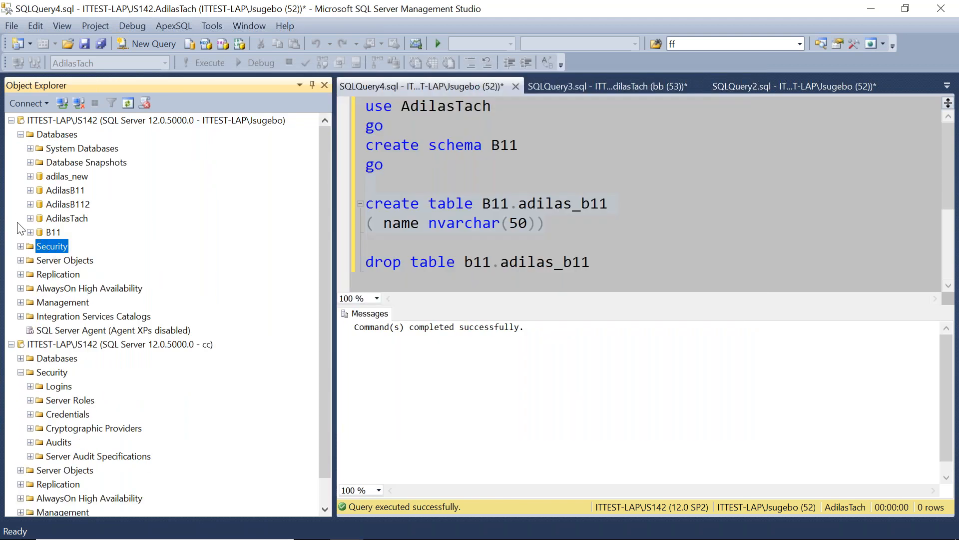
{"action": "left_click", "coordinate": [30, 219]}
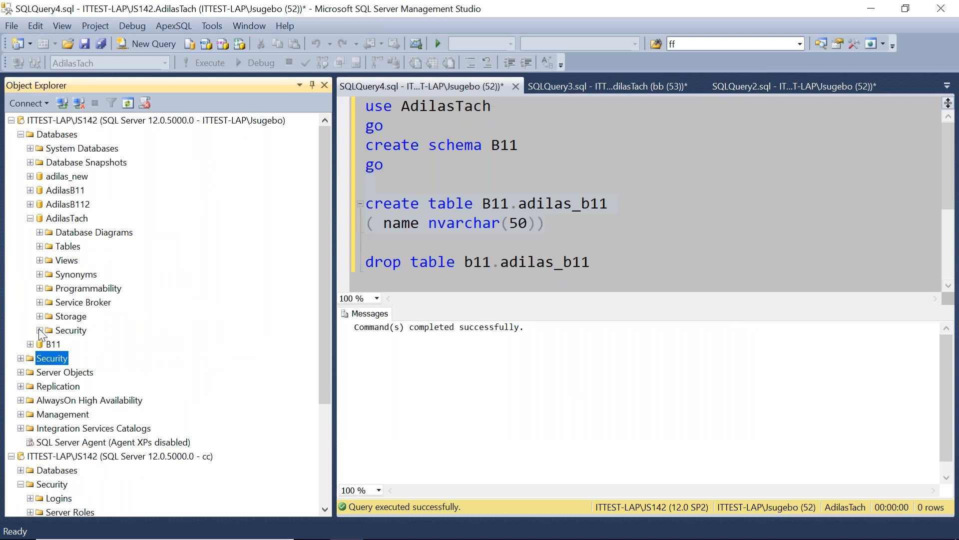
{"action": "left_click", "coordinate": [39, 330]}
{"action": "right_click", "coordinate": [83, 334]}
{"action": "left_click", "coordinate": [127, 340]}
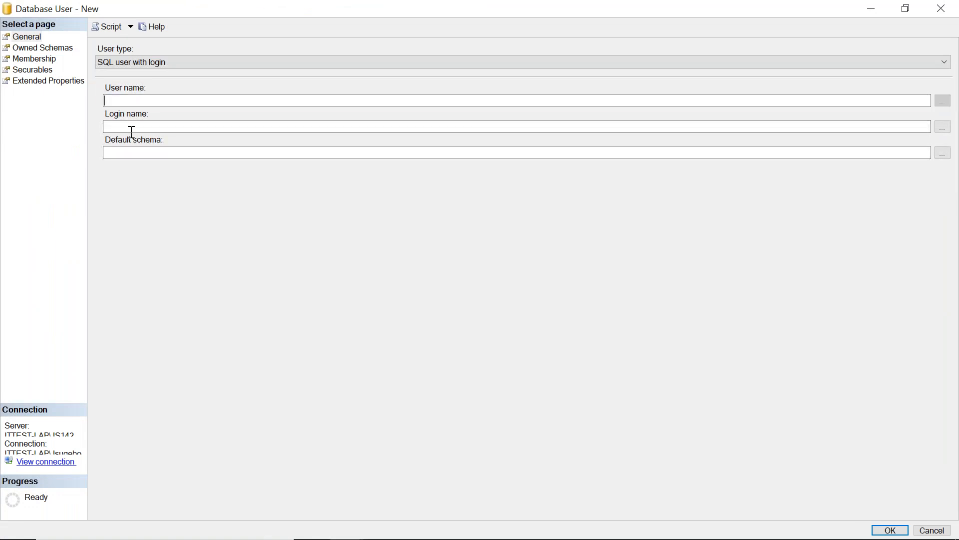
{"action": "left_click", "coordinate": [129, 128]}
{"action": "type", "text": "dd"}
{"action": "left_click", "coordinate": [135, 153]}
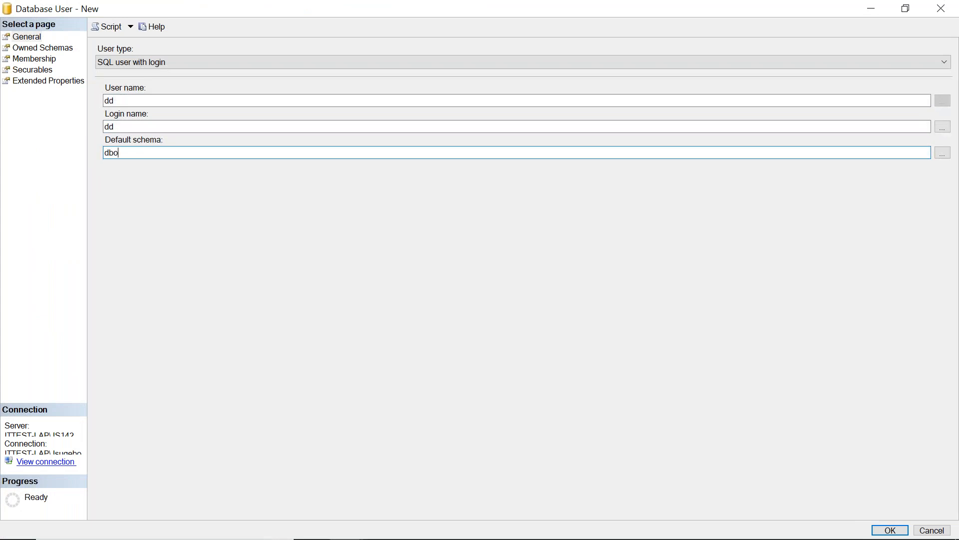
Add the dbo.players table as a securable for user dd, searching by the Tables object type.
{"action": "left_click", "coordinate": [48, 70]}
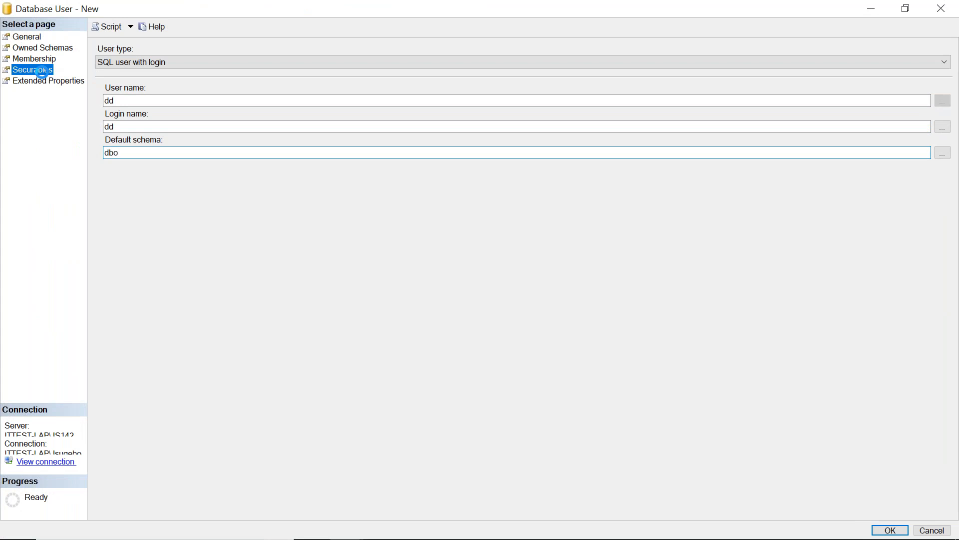
{"action": "left_click", "coordinate": [922, 63]}
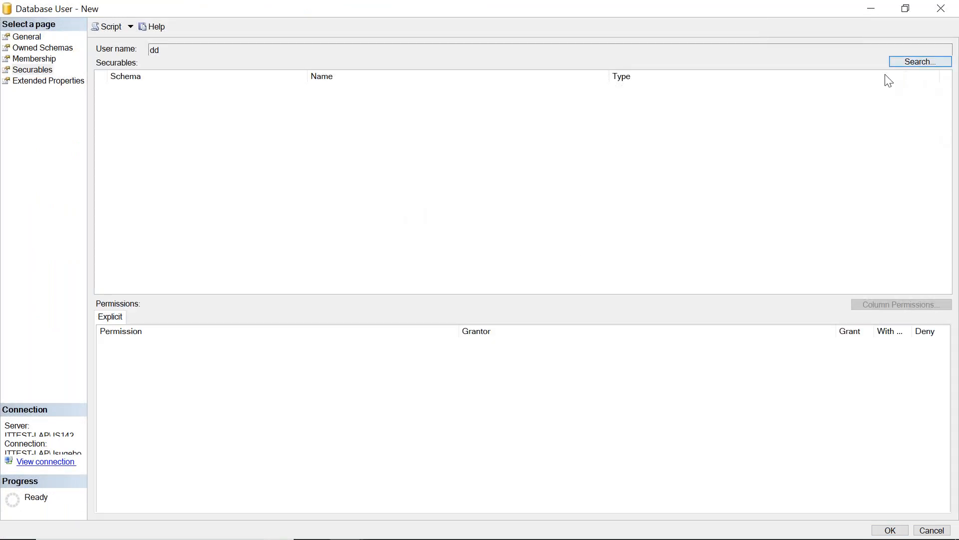
{"action": "left_click", "coordinate": [921, 64]}
{"action": "left_click", "coordinate": [156, 186]}
{"action": "left_click", "coordinate": [410, 94]}
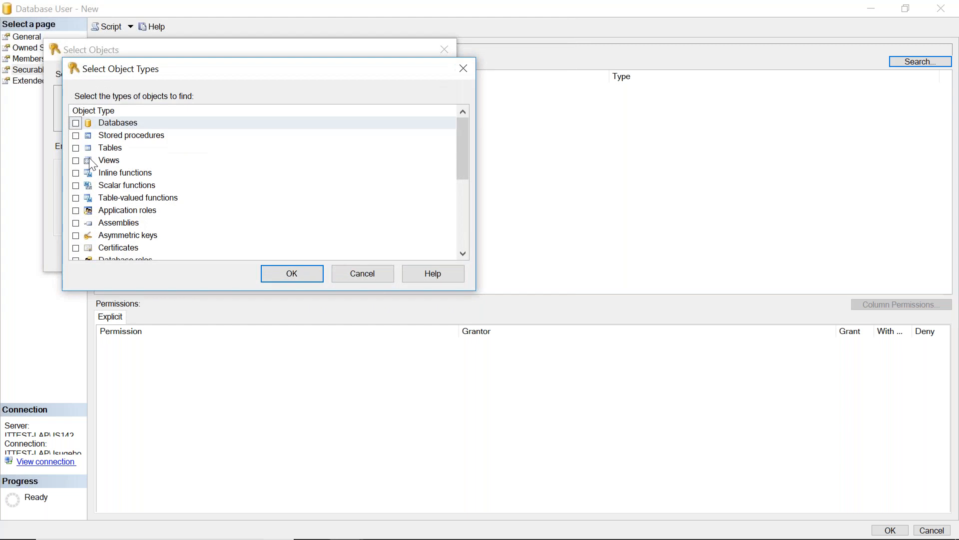
{"action": "left_click", "coordinate": [76, 147]}
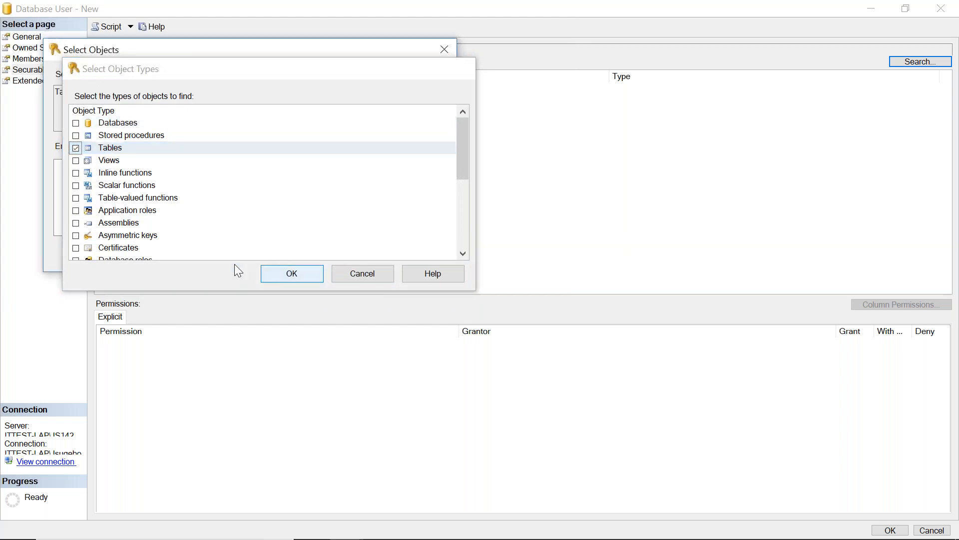
{"action": "left_click", "coordinate": [276, 271]}
{"action": "left_click", "coordinate": [381, 189]}
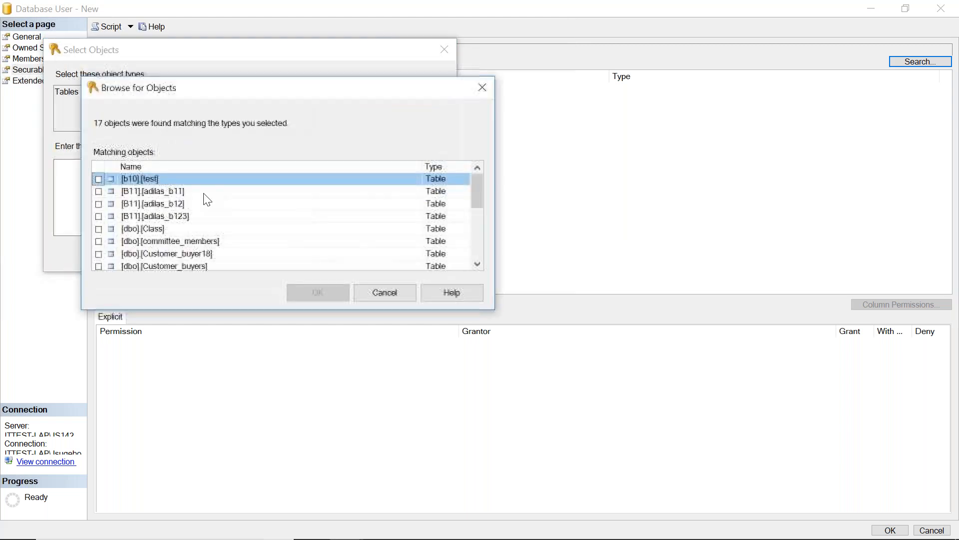
{"action": "left_click_drag", "start_coordinate": [471, 190], "coordinate": [168, 232]}
{"action": "left_click", "coordinate": [99, 229]}
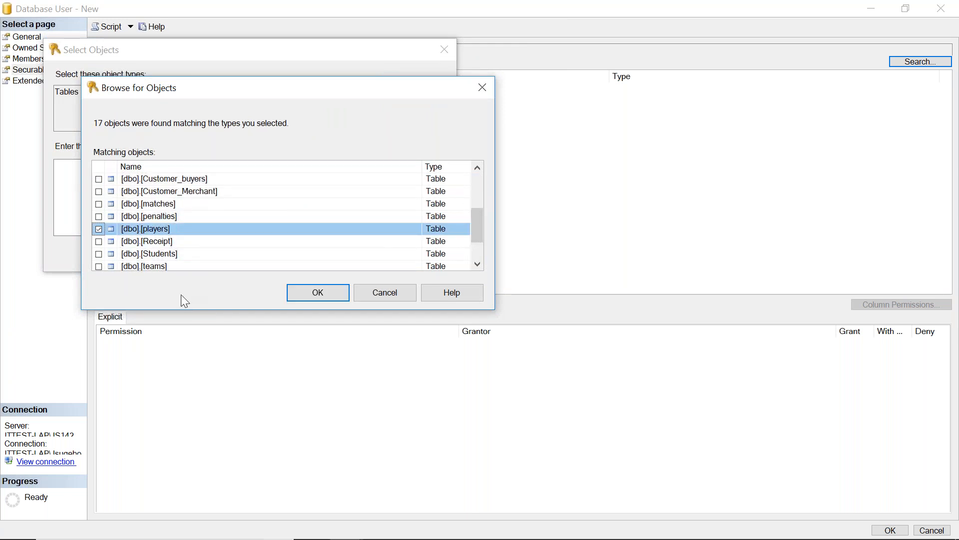
{"action": "left_click", "coordinate": [323, 295]}
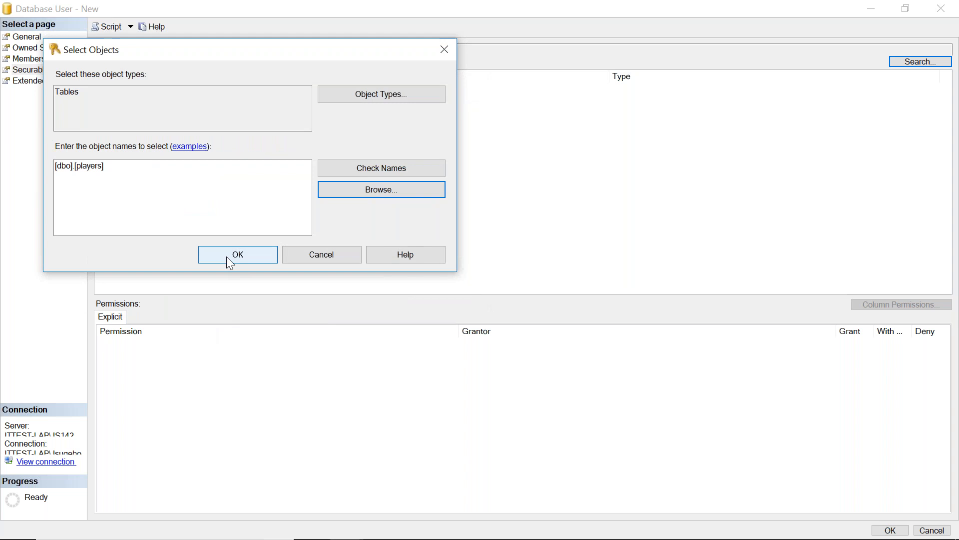
{"action": "left_click", "coordinate": [230, 261]}
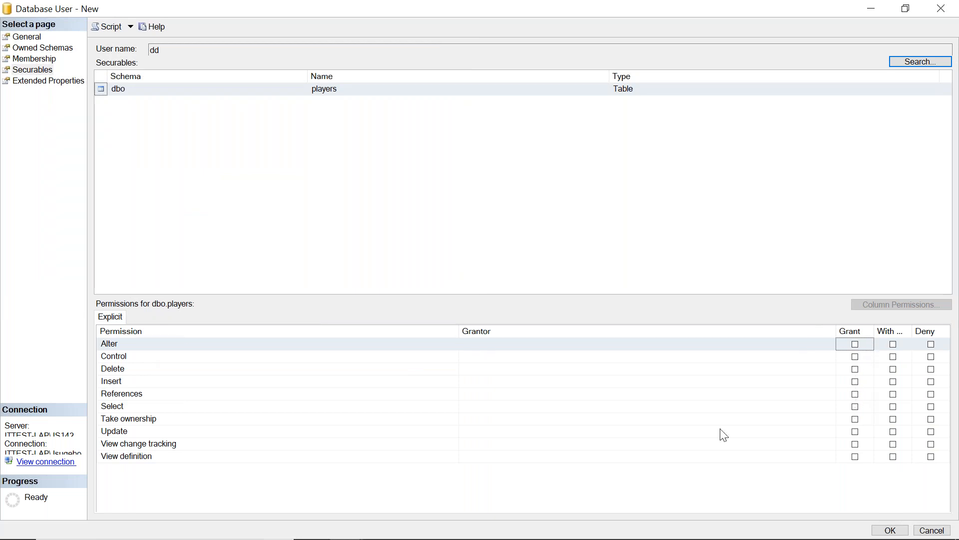
Grant Select and References on dbo.players to user dd and save the new user.
{"action": "left_click", "coordinate": [856, 406]}
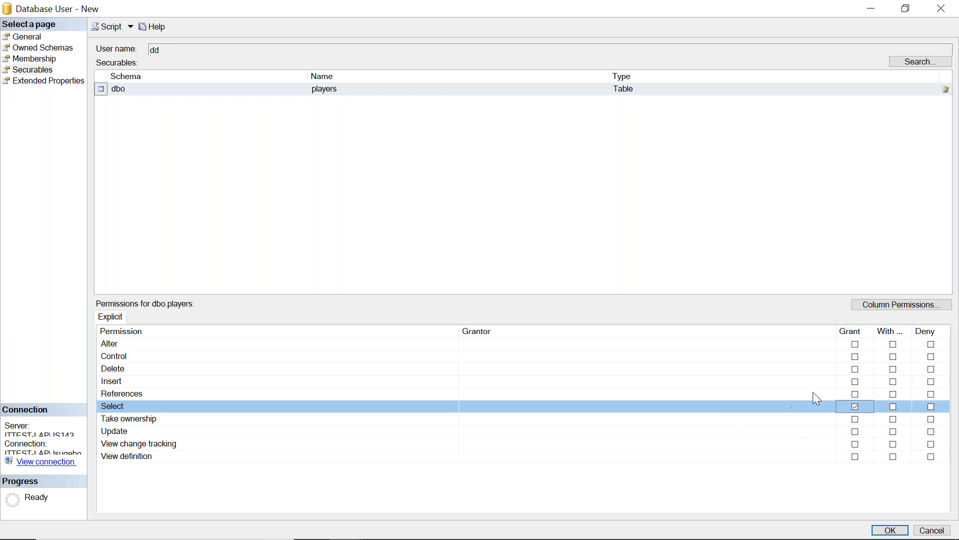
{"action": "left_click", "coordinate": [855, 394]}
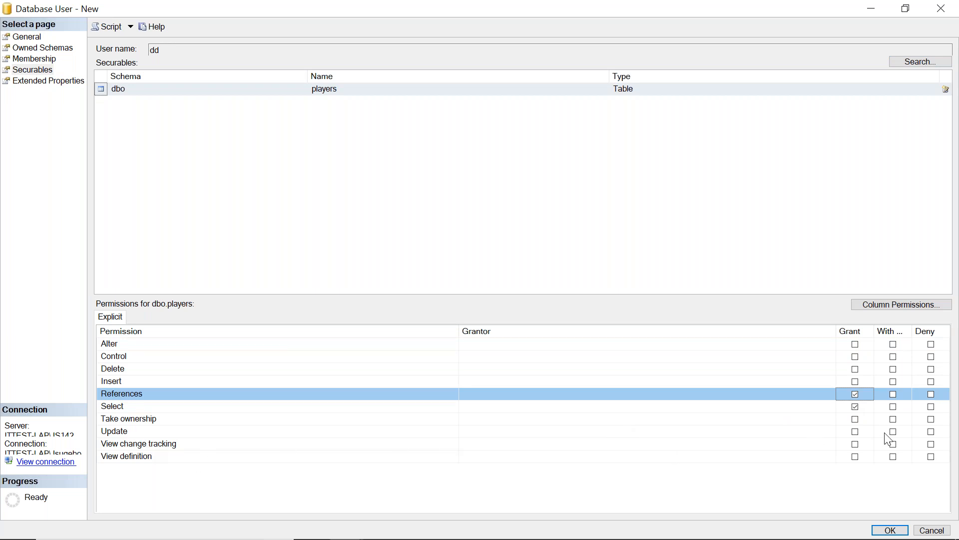
{"action": "left_click", "coordinate": [933, 432]}
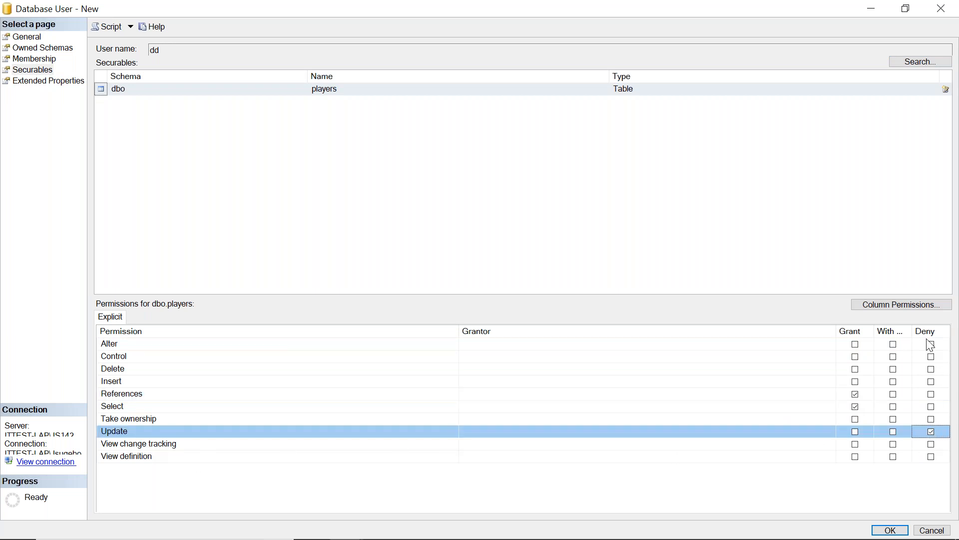
{"action": "left_click", "coordinate": [932, 431]}
{"action": "left_click", "coordinate": [892, 530]}
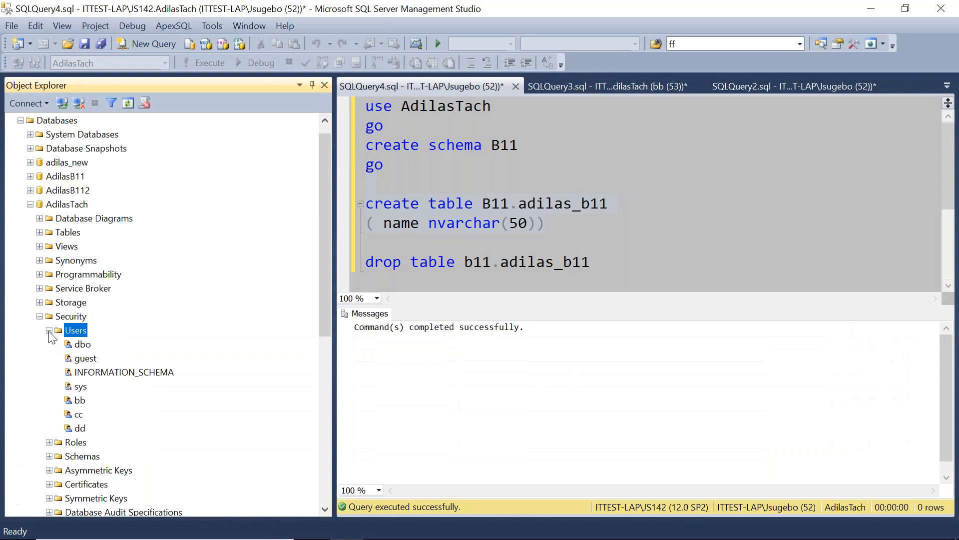
Connect a new Object Explorer session to the server using SQL Server Authentication as login dd with its password.
{"action": "left_click", "coordinate": [49, 331]}
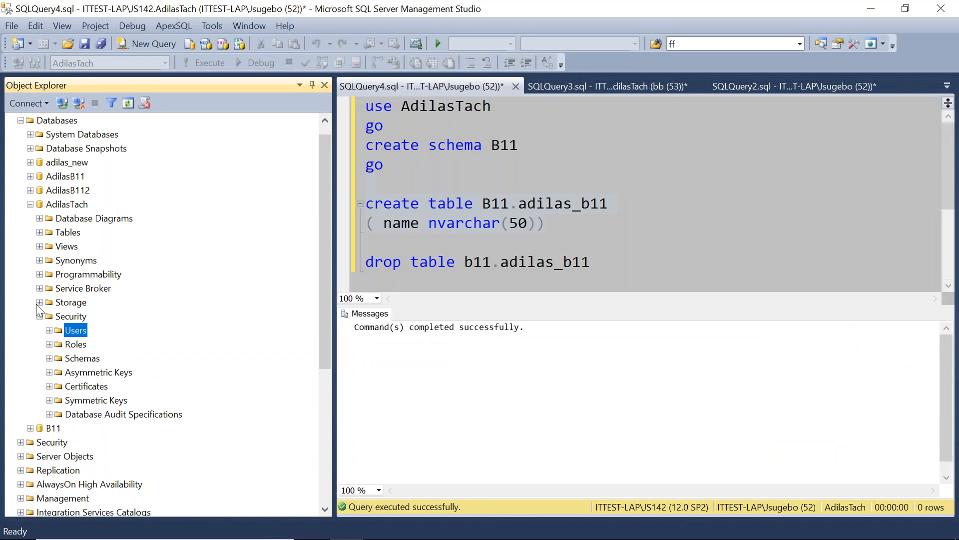
{"action": "left_click", "coordinate": [39, 316]}
{"action": "left_click", "coordinate": [30, 204]}
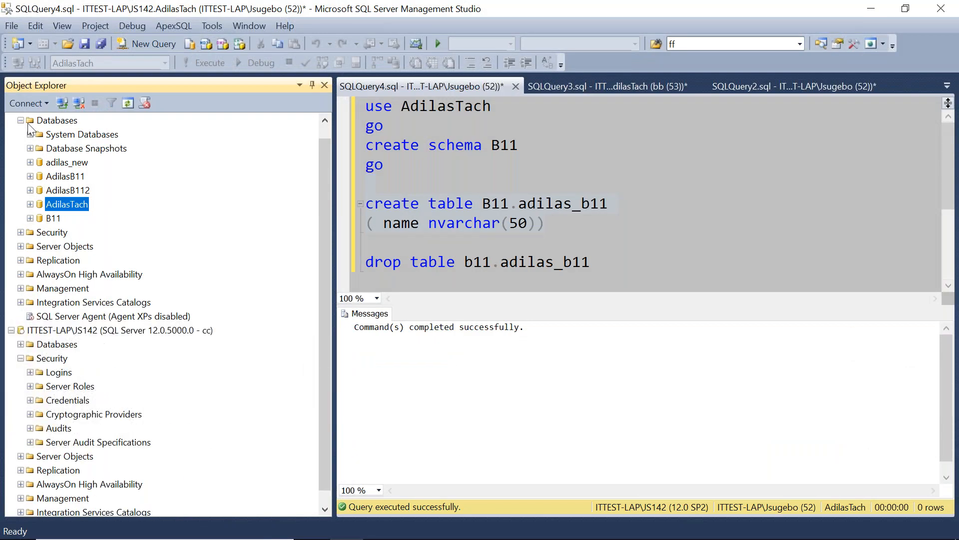
{"action": "left_click", "coordinate": [21, 120]}
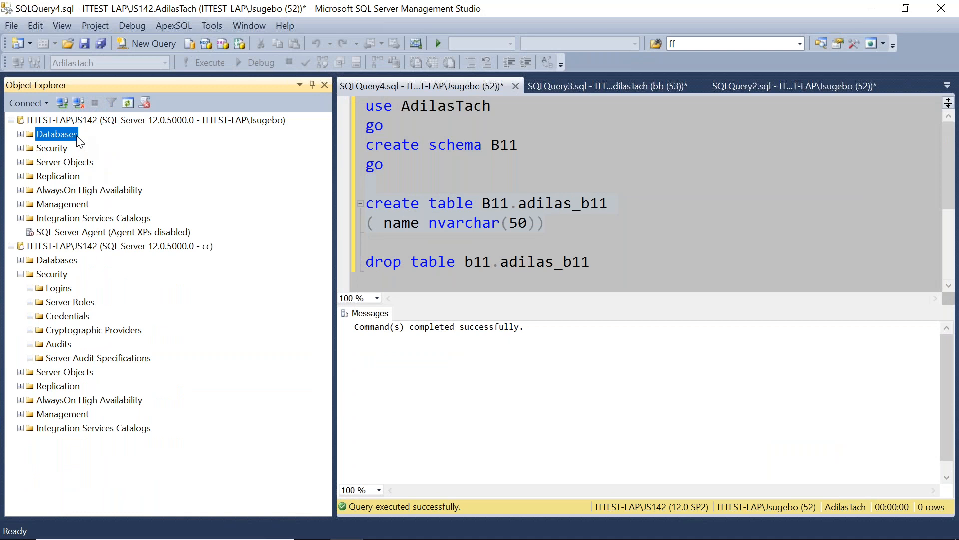
{"action": "left_click", "coordinate": [11, 247]}
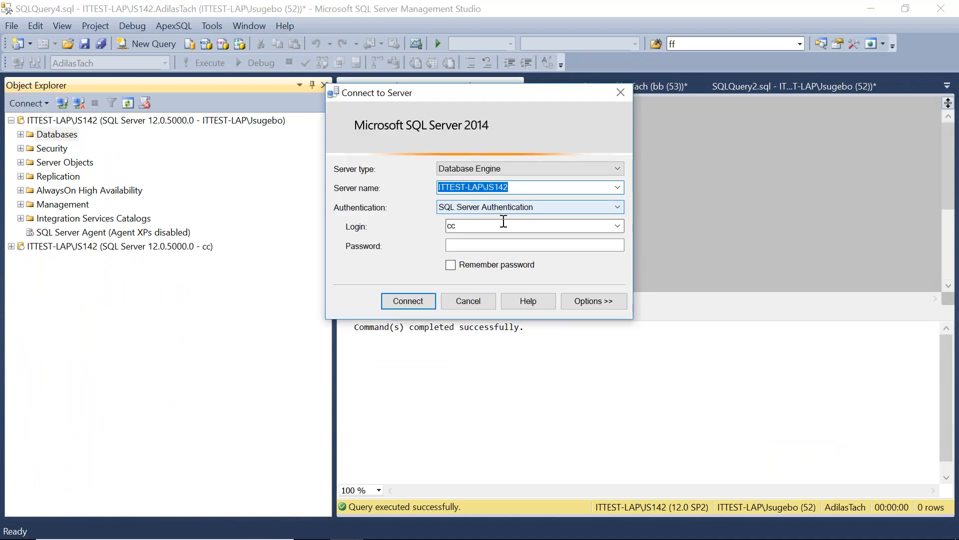
{"action": "left_click", "coordinate": [487, 230]}
{"action": "type", "text": "dd"}
{"action": "left_click", "coordinate": [476, 244]}
{"action": "type", "text": "dd"}
{"action": "left_click", "coordinate": [406, 302]}
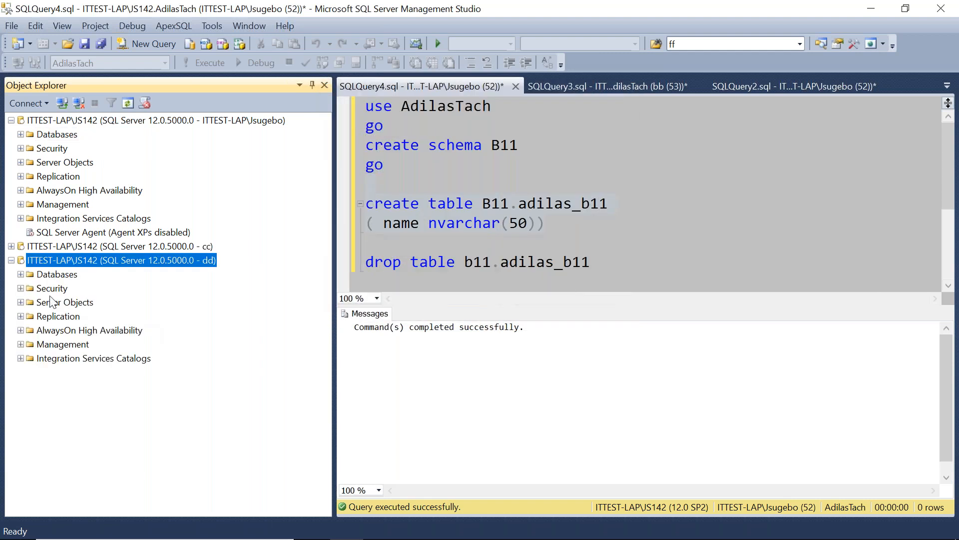
Expand the AdilasTach database tables under the dd connection to examine which objects login dd can see.
{"action": "left_click", "coordinate": [30, 302]}
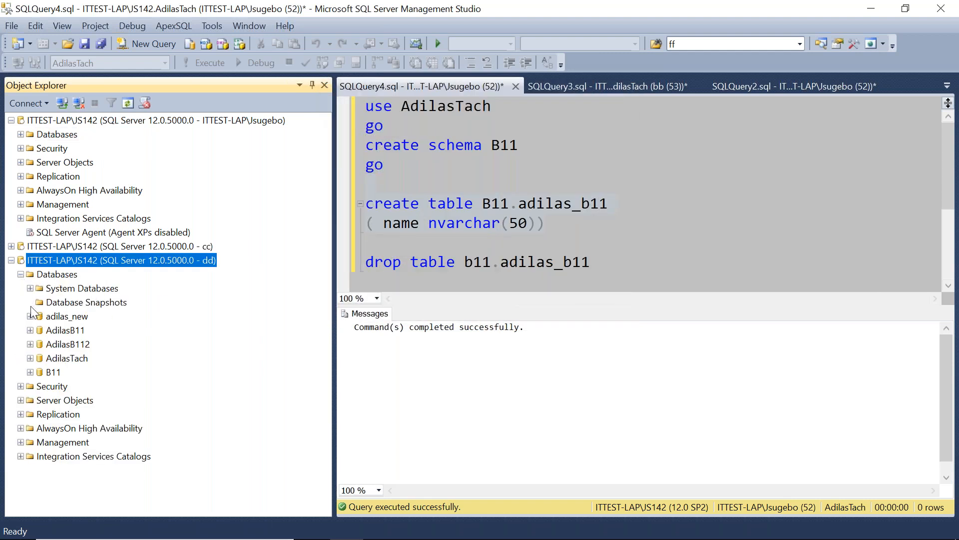
{"action": "left_click", "coordinate": [30, 315]}
{"action": "left_click", "coordinate": [685, 306]}
{"action": "left_click", "coordinate": [58, 357]}
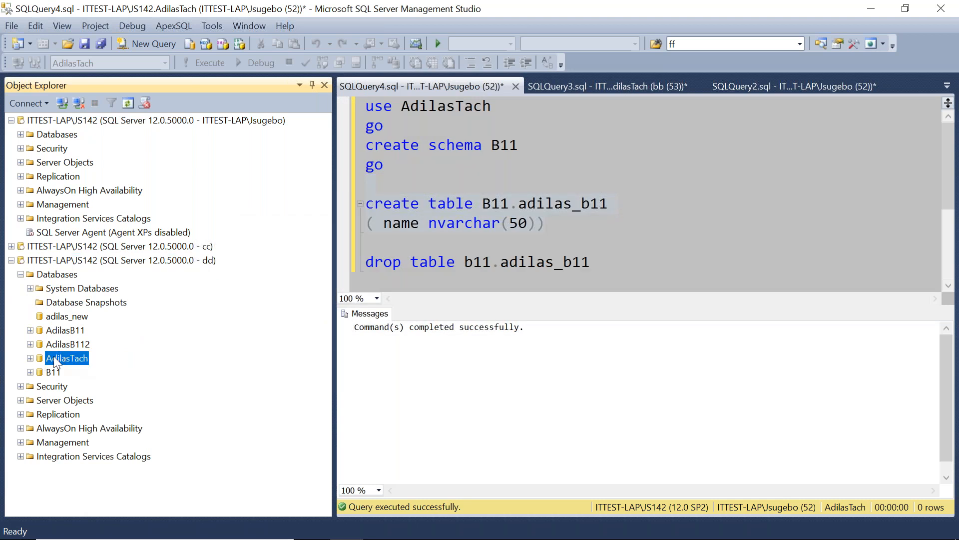
{"action": "left_click", "coordinate": [31, 357]}
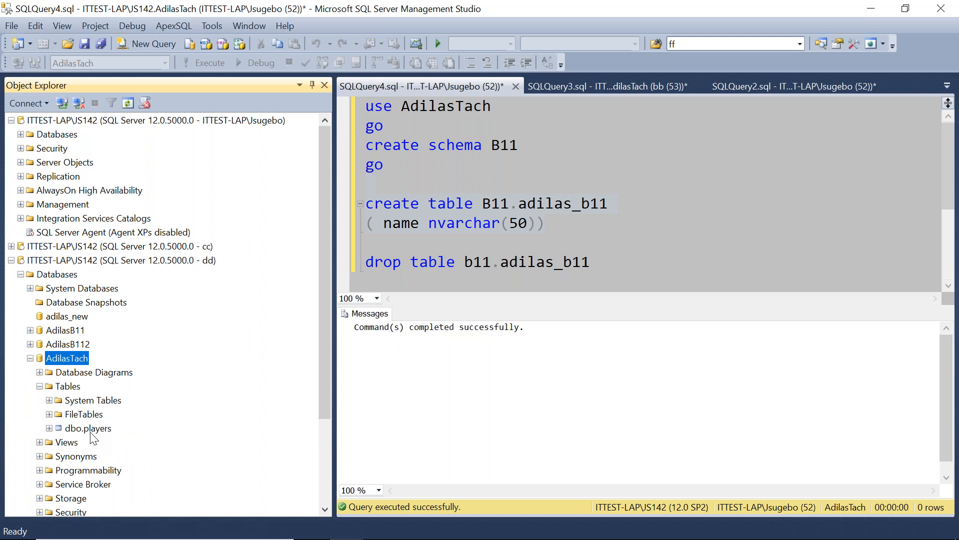
{"action": "left_click", "coordinate": [86, 429]}
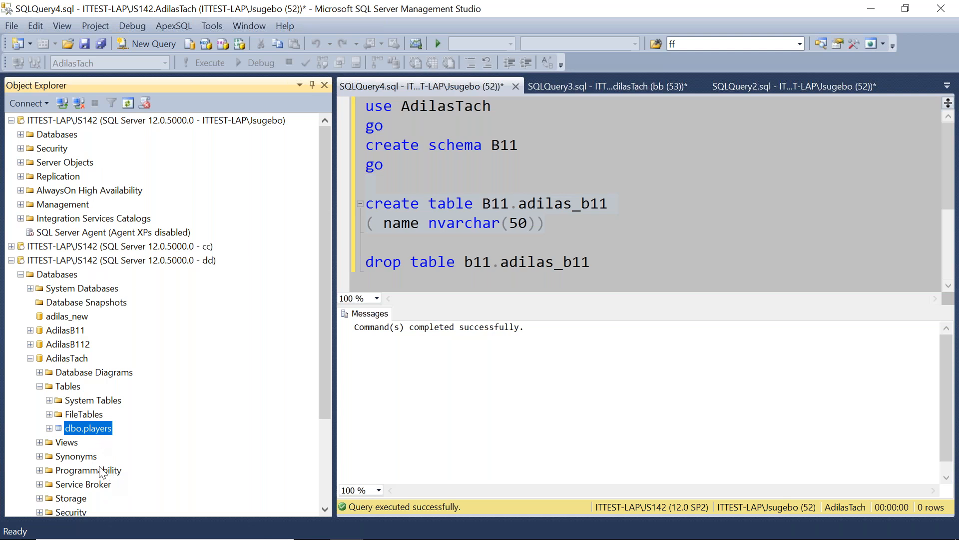
{"action": "left_click_drag", "start_coordinate": [328, 289], "coordinate": [329, 360]}
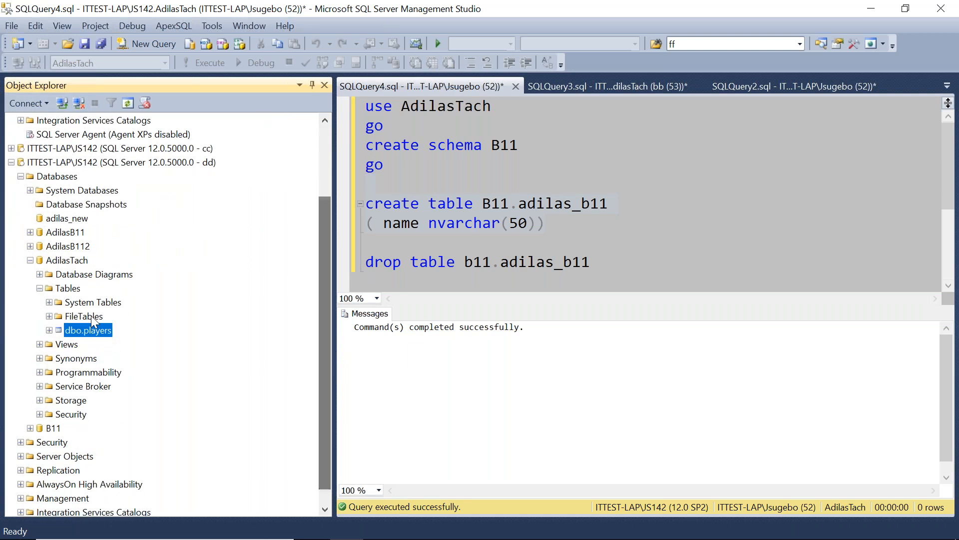
{"action": "left_click", "coordinate": [40, 288]}
{"action": "left_click", "coordinate": [30, 288]}
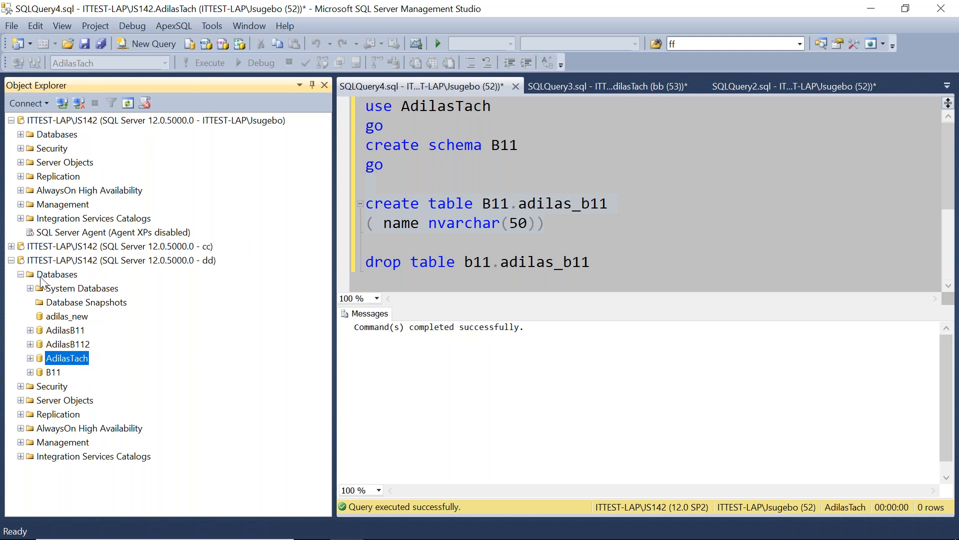
{"action": "left_click", "coordinate": [21, 274]}
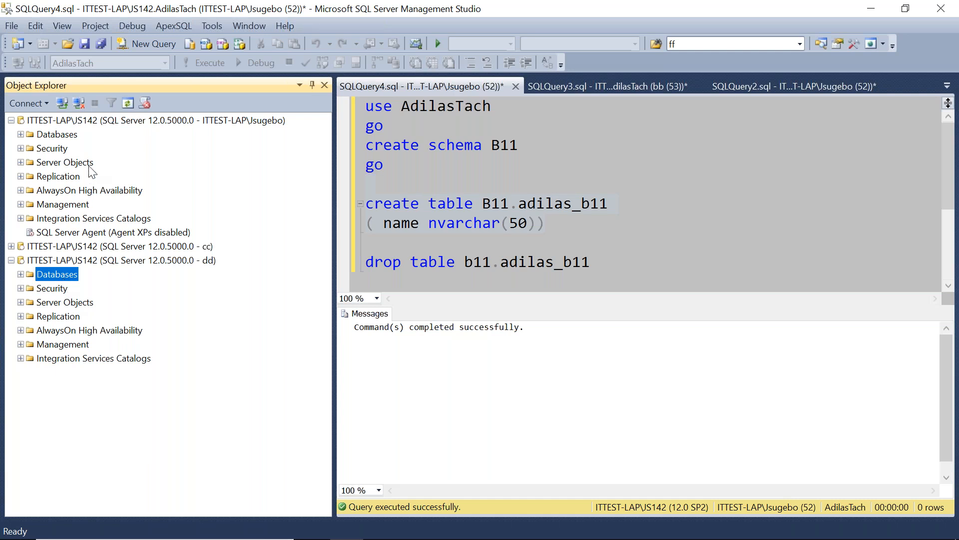
Create a new AdilasTach database role named RW with owner dbo.
{"action": "left_click", "coordinate": [21, 134]}
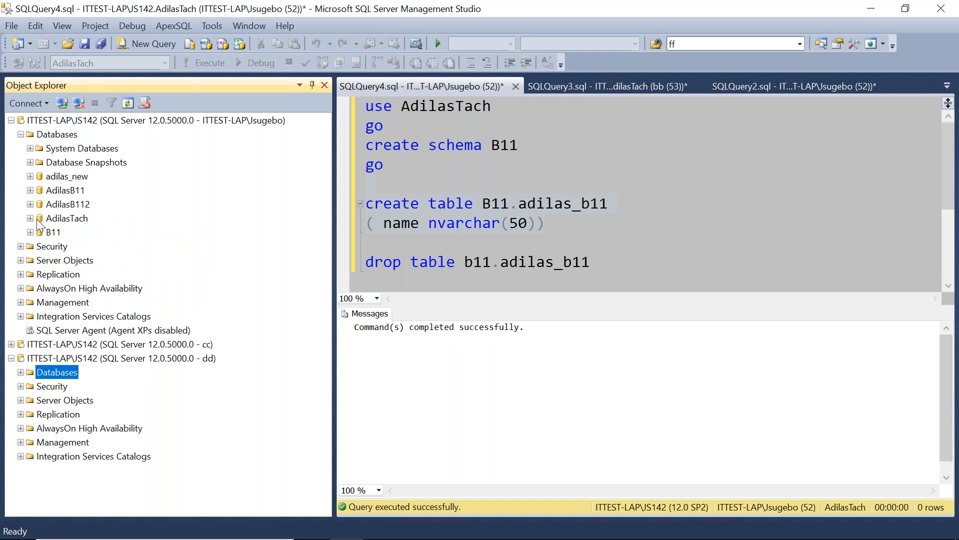
{"action": "left_click", "coordinate": [30, 218]}
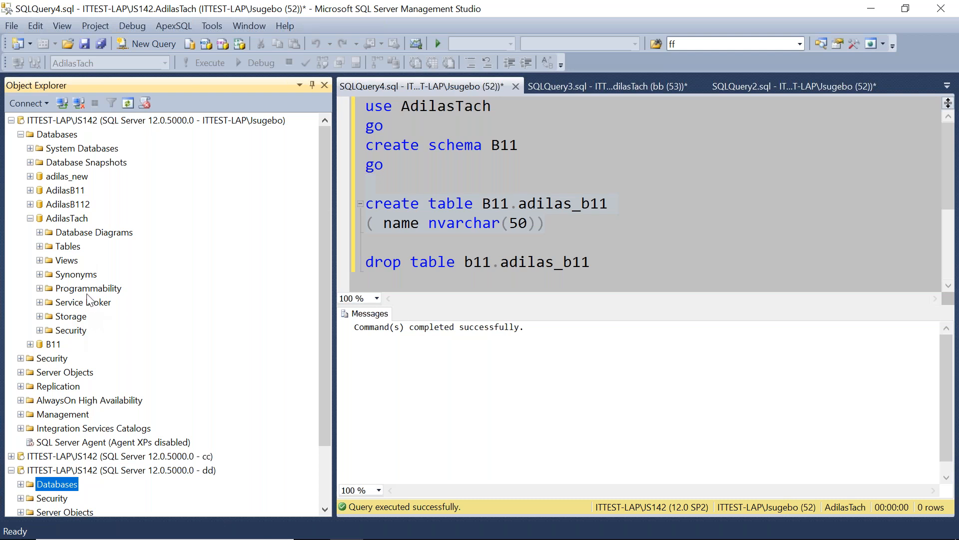
{"action": "left_click", "coordinate": [40, 331]}
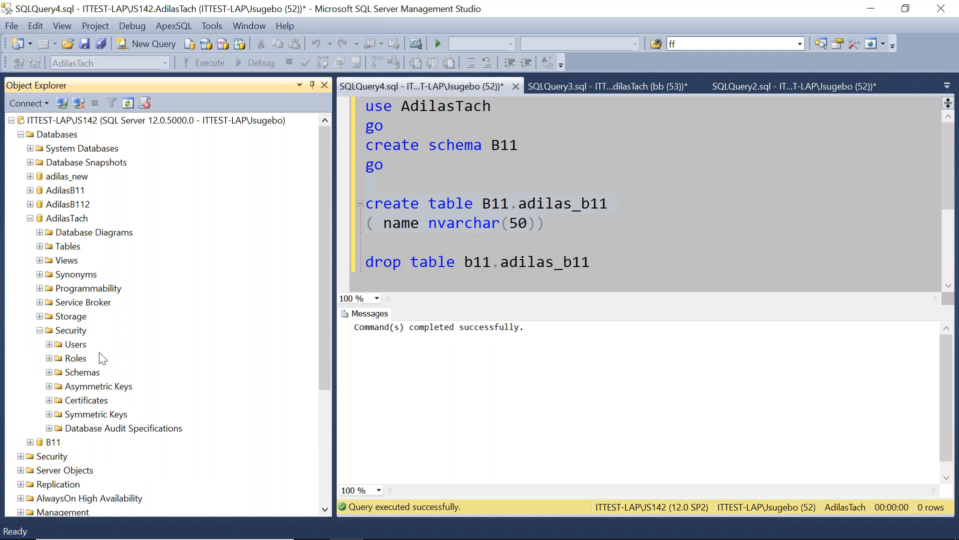
{"action": "left_click", "coordinate": [75, 361]}
{"action": "right_click", "coordinate": [74, 360]}
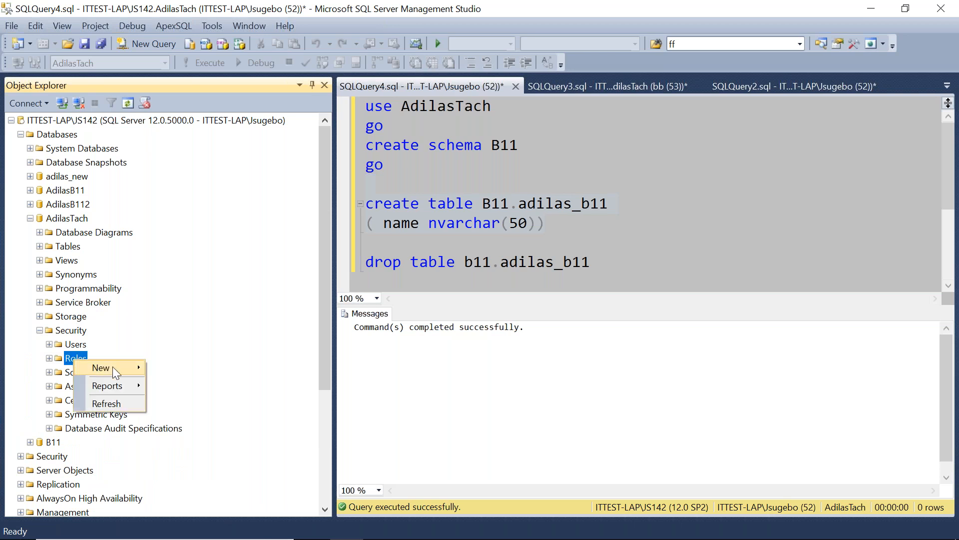
{"action": "mouse_move", "coordinate": [113, 367]}
{"action": "left_click", "coordinate": [186, 368]}
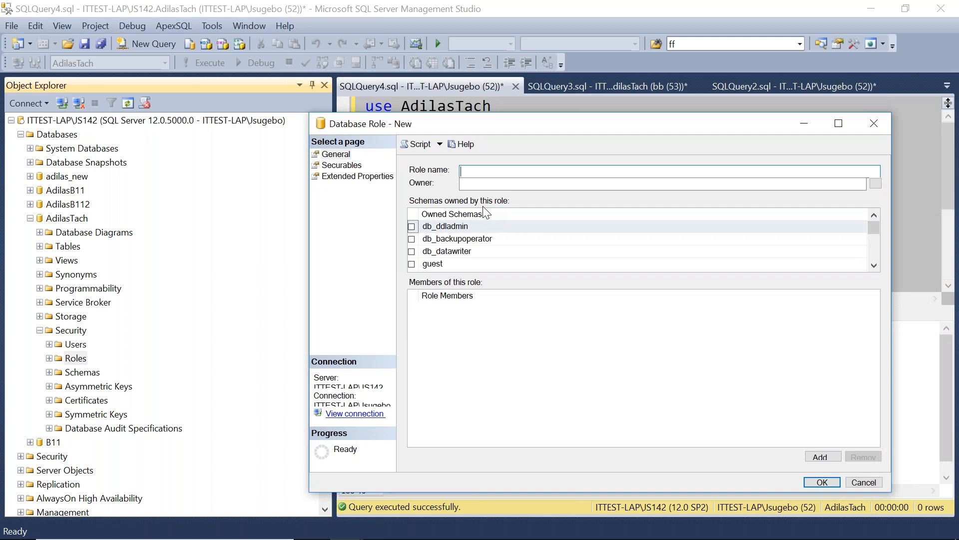
{"action": "type", "text": "RW"}
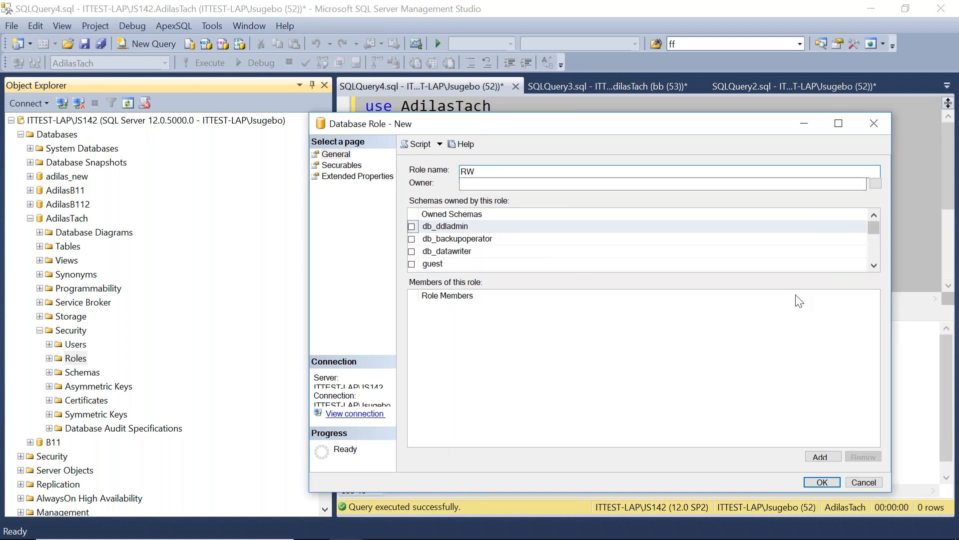
{"action": "key", "text": "Tab"}
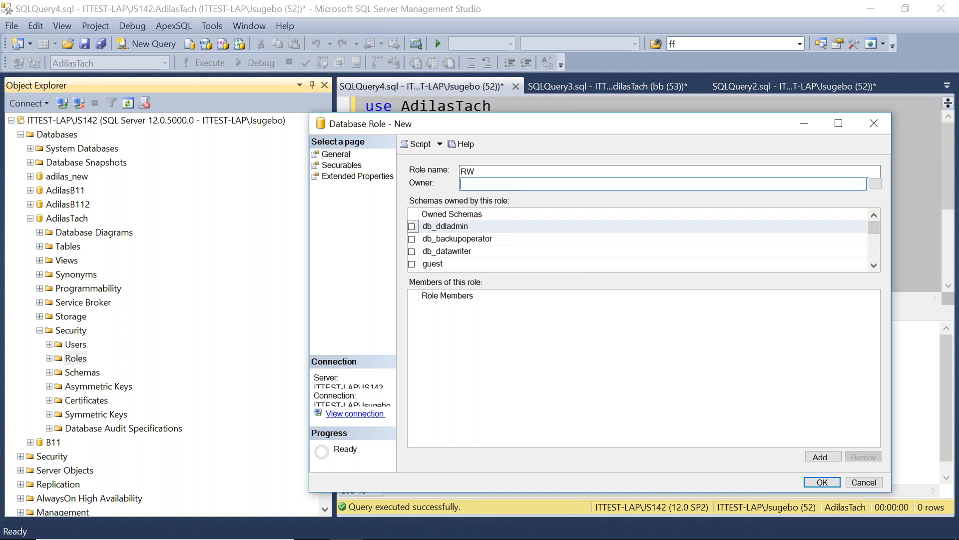
{"action": "type", "text": "dbo"}
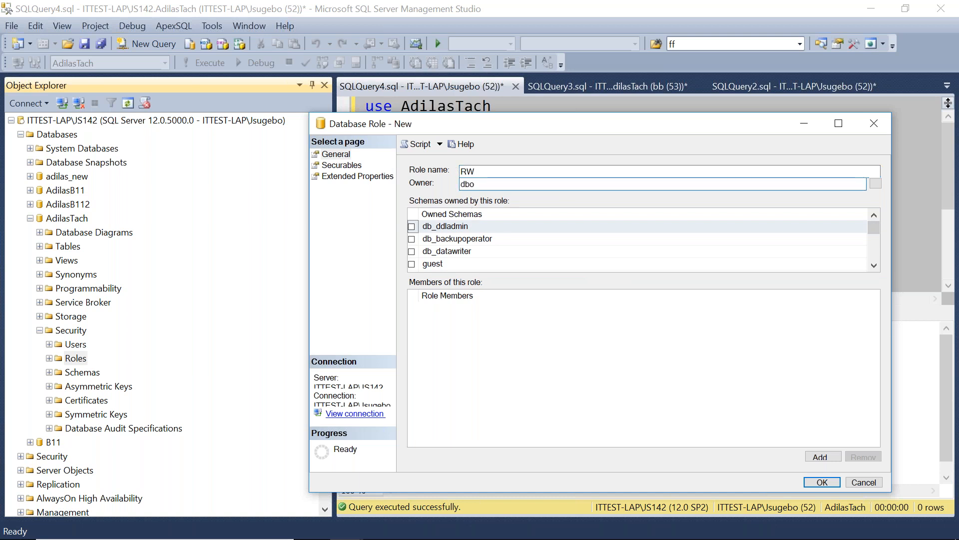
{"action": "left_click", "coordinate": [822, 482]}
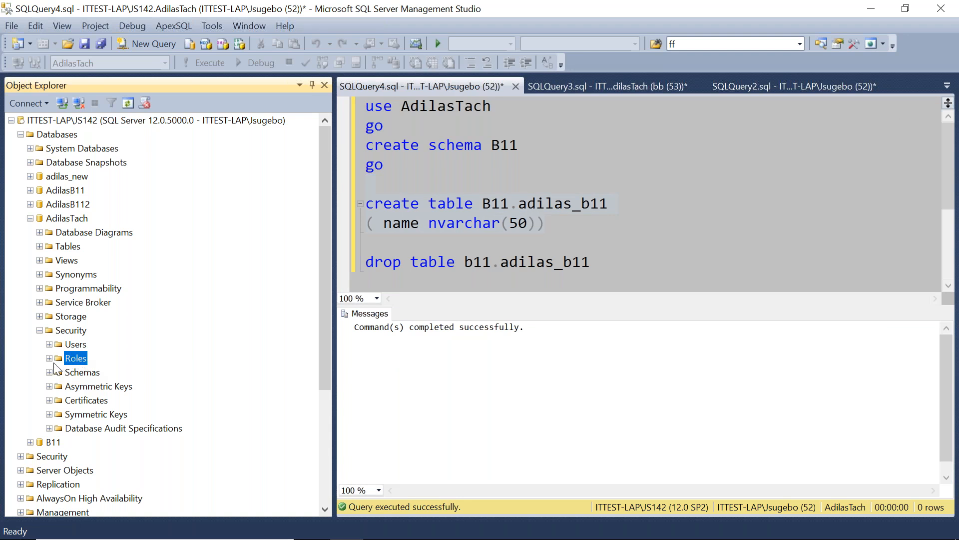
Open the RW role's properties and add the dbo.players table as a securable, searching by the Tables object type.
{"action": "double_click", "coordinate": [72, 364]}
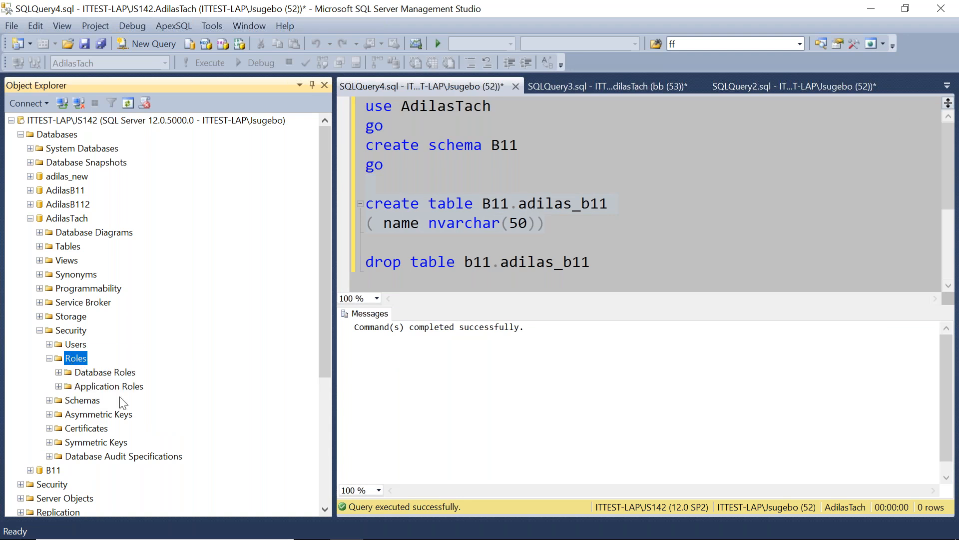
{"action": "right_click", "coordinate": [77, 362]}
{"action": "left_click", "coordinate": [101, 406]}
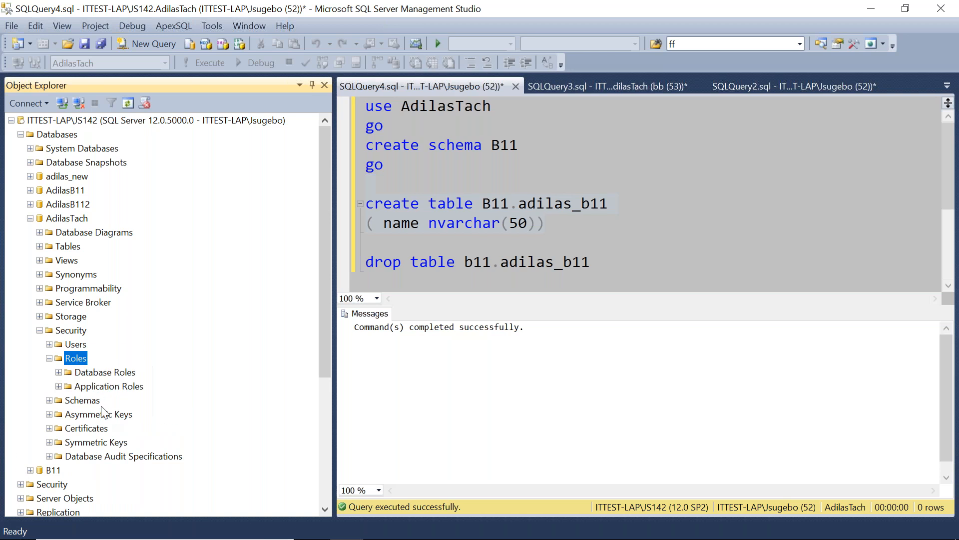
{"action": "left_click", "coordinate": [59, 372]}
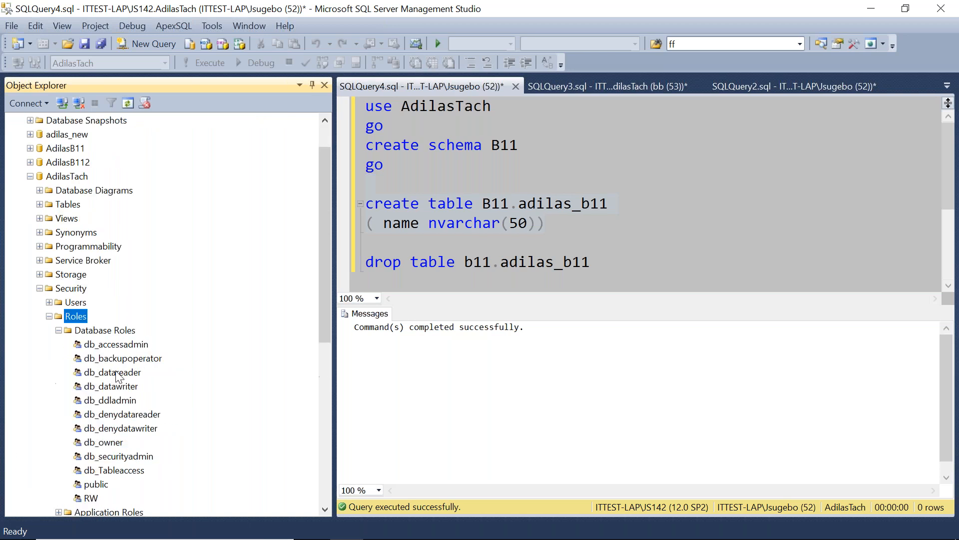
{"action": "left_click", "coordinate": [92, 499]}
{"action": "right_click", "coordinate": [95, 499]}
{"action": "left_click", "coordinate": [150, 529]}
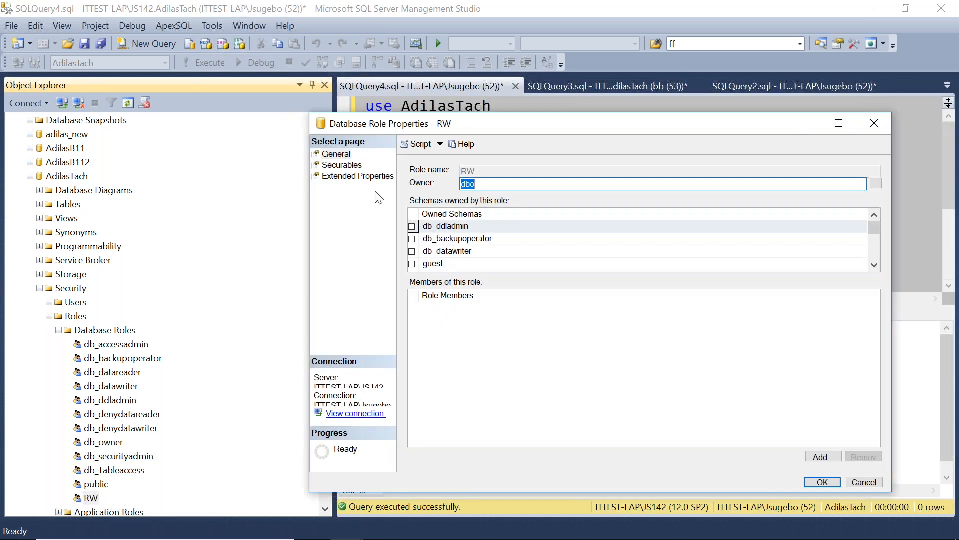
{"action": "left_click", "coordinate": [342, 165]}
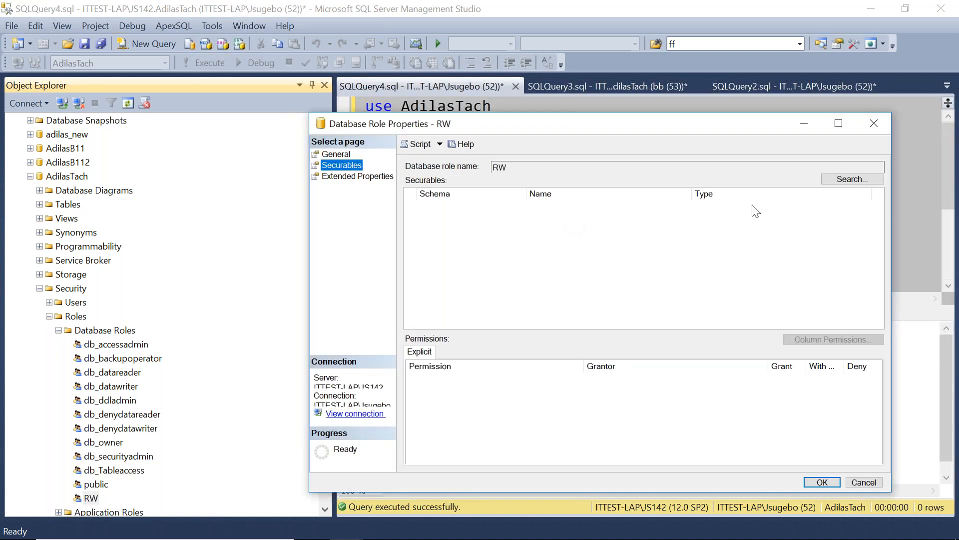
{"action": "left_click", "coordinate": [851, 178]}
{"action": "left_click", "coordinate": [143, 183]}
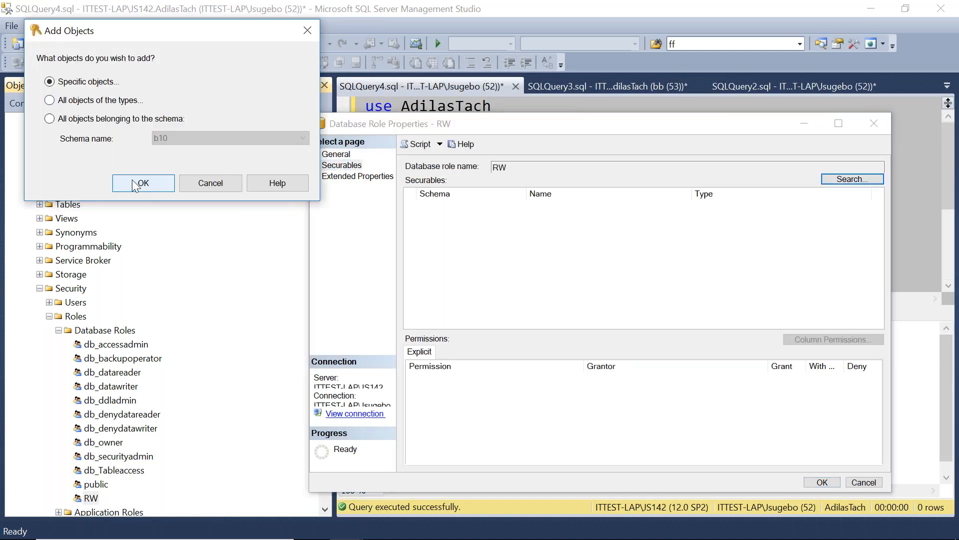
{"action": "left_click", "coordinate": [355, 91]}
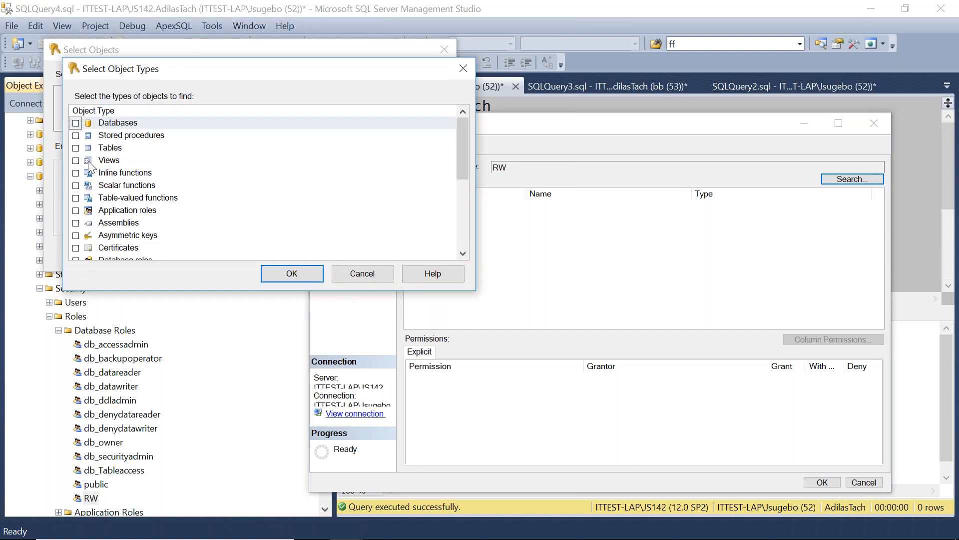
{"action": "left_click", "coordinate": [76, 148]}
{"action": "left_click", "coordinate": [263, 273]}
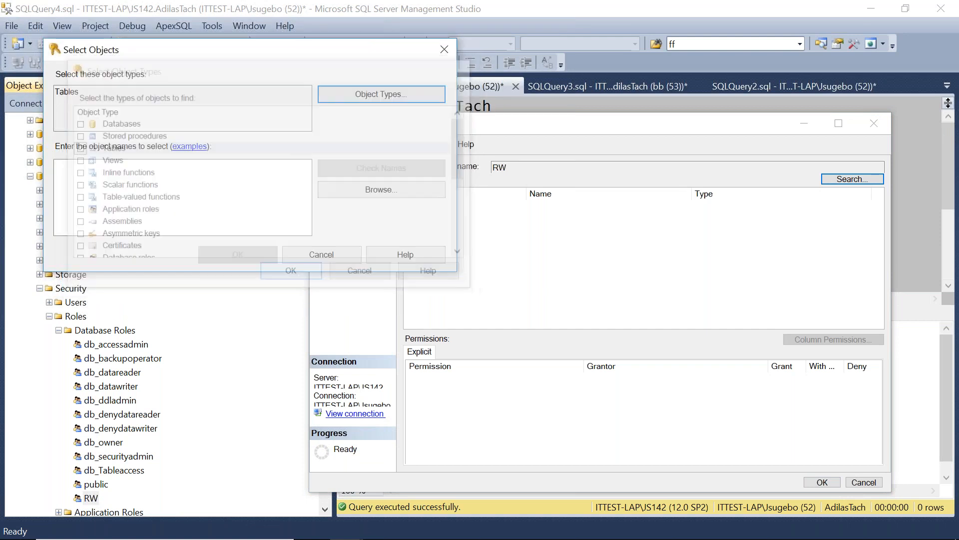
{"action": "left_click", "coordinate": [366, 191]}
{"action": "left_click_drag", "start_coordinate": [479, 191], "coordinate": [485, 230]}
{"action": "left_click", "coordinate": [99, 216]}
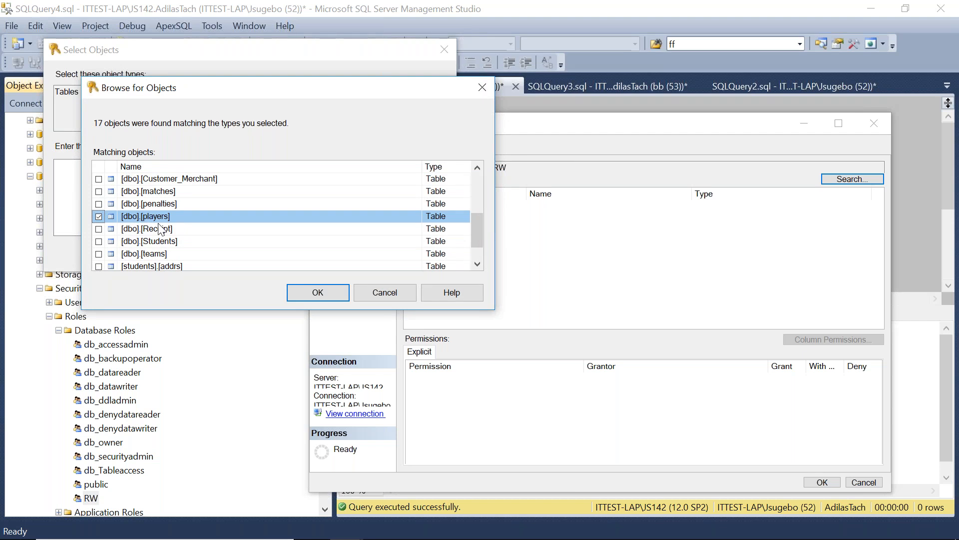
{"action": "left_click", "coordinate": [316, 293]}
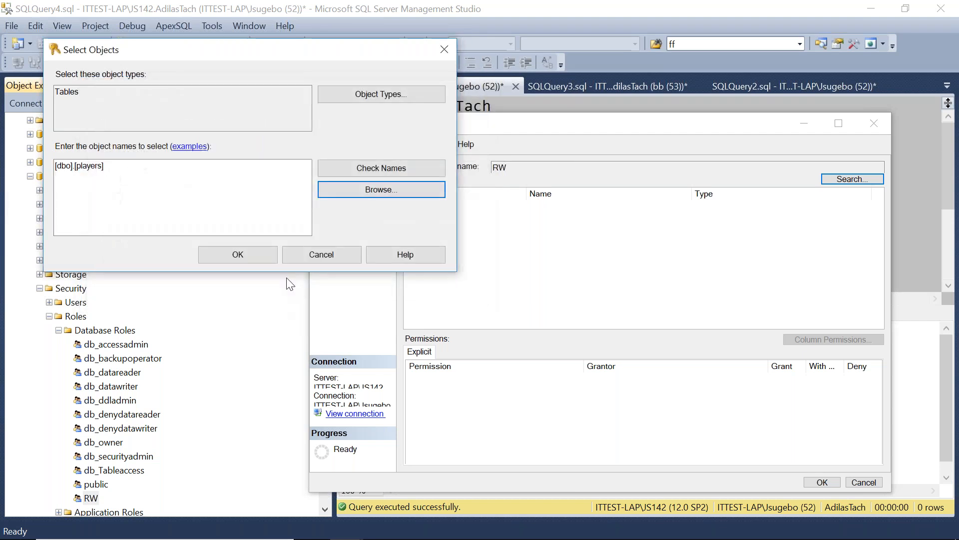
{"action": "left_click", "coordinate": [247, 259]}
Grant Select and References on dbo.players to the RW role and save it.
{"action": "left_click_drag", "start_coordinate": [874, 385], "coordinate": [878, 402]}
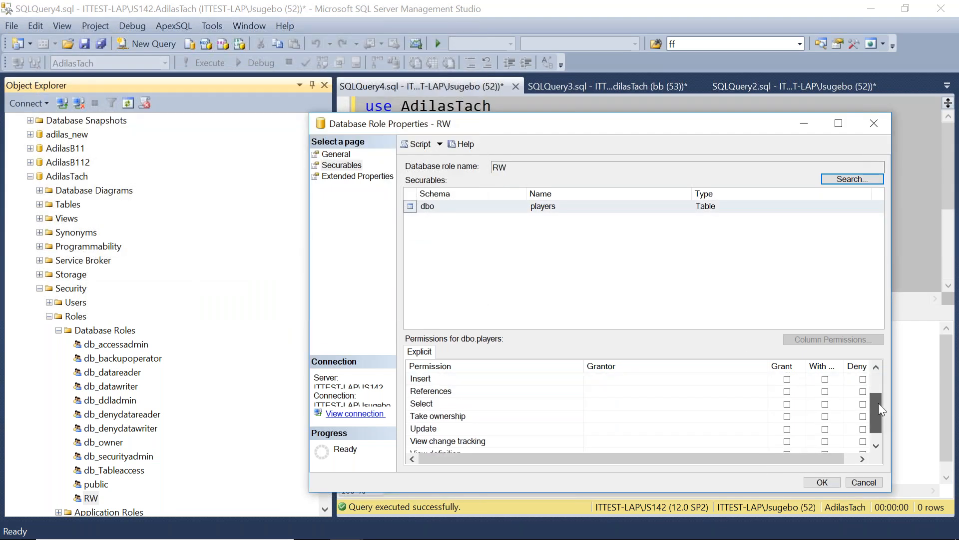
{"action": "left_click", "coordinate": [788, 404]}
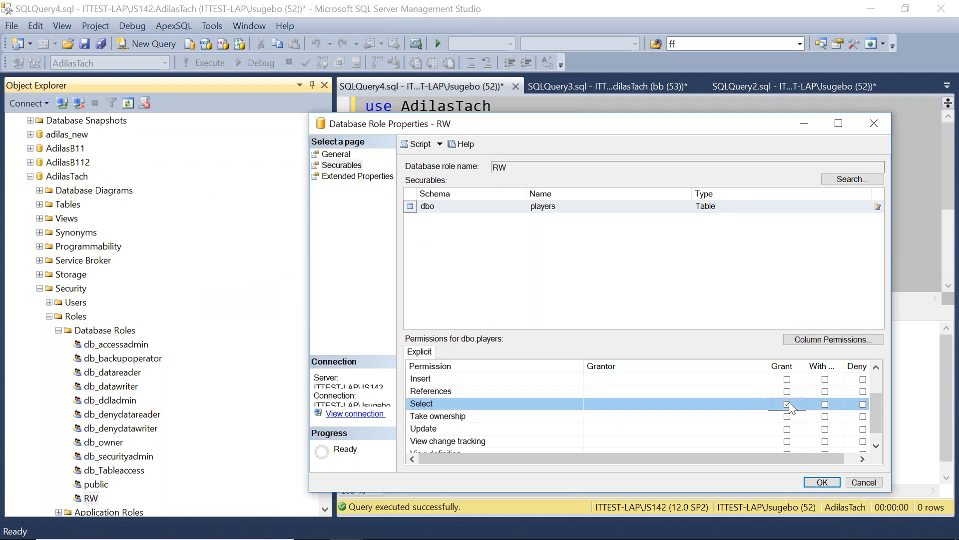
{"action": "left_click", "coordinate": [787, 391]}
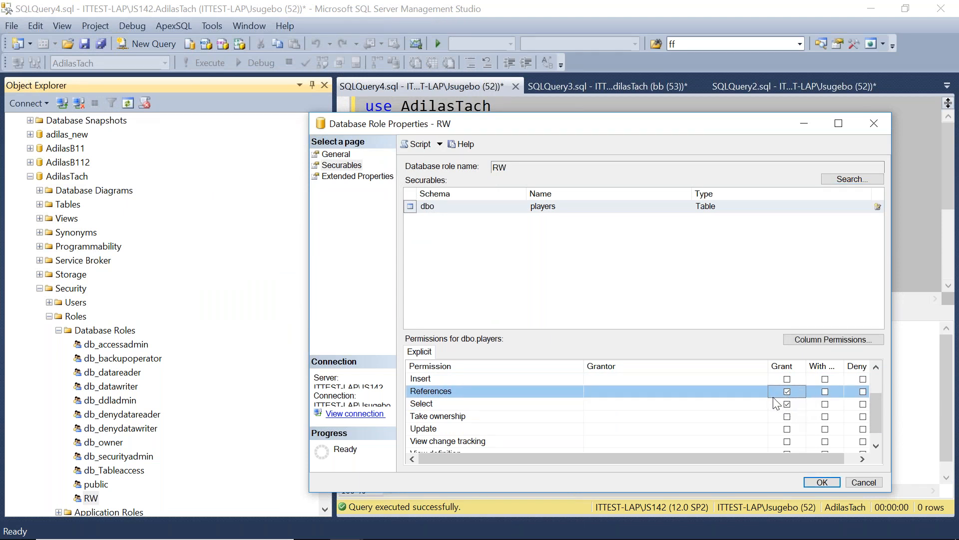
{"action": "scroll", "coordinate": [875, 411], "scroll_direction": "down", "scroll_amount": 1}
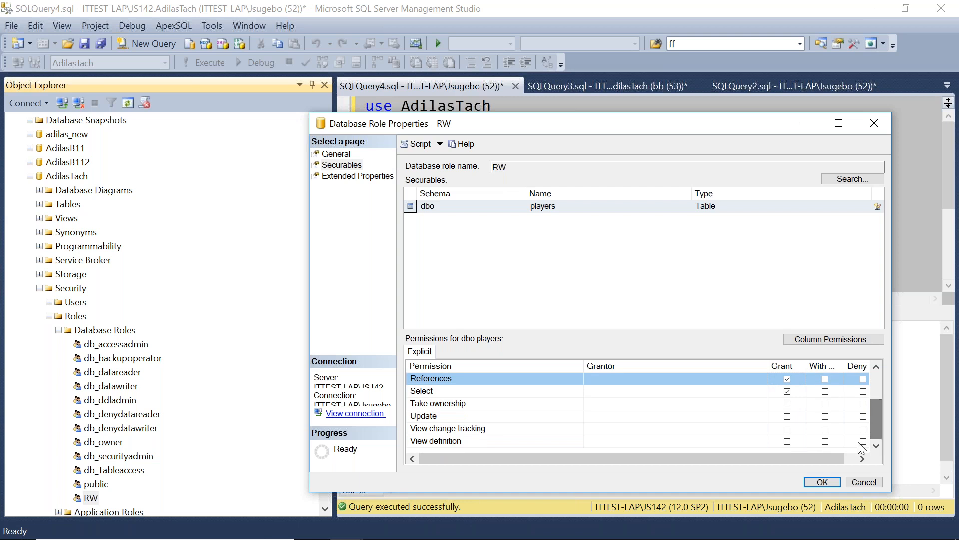
{"action": "left_click", "coordinate": [821, 482]}
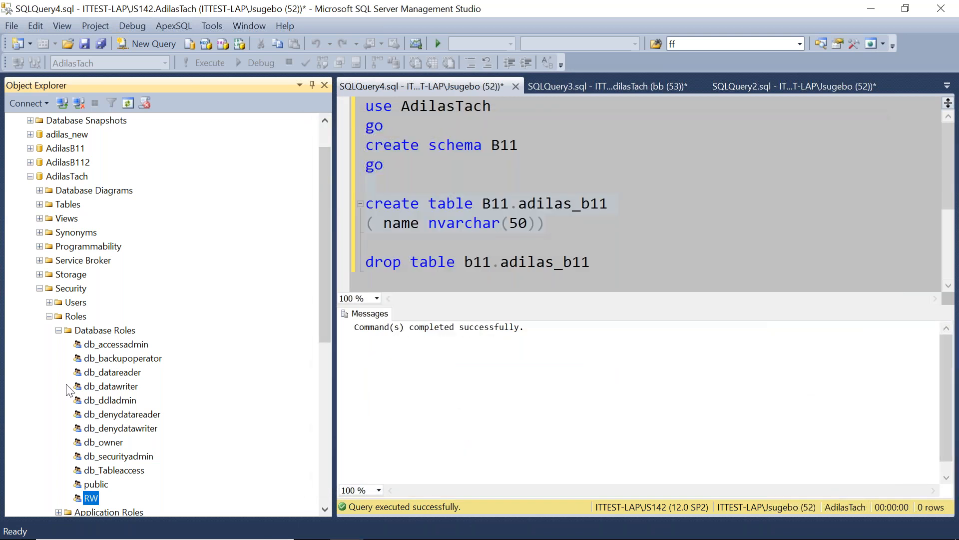
Start a new login named ee using SQL Server authentication, enter its password and confirmation, and turn off password policy enforcement.
{"action": "left_click", "coordinate": [59, 330]}
{"action": "left_click", "coordinate": [40, 288]}
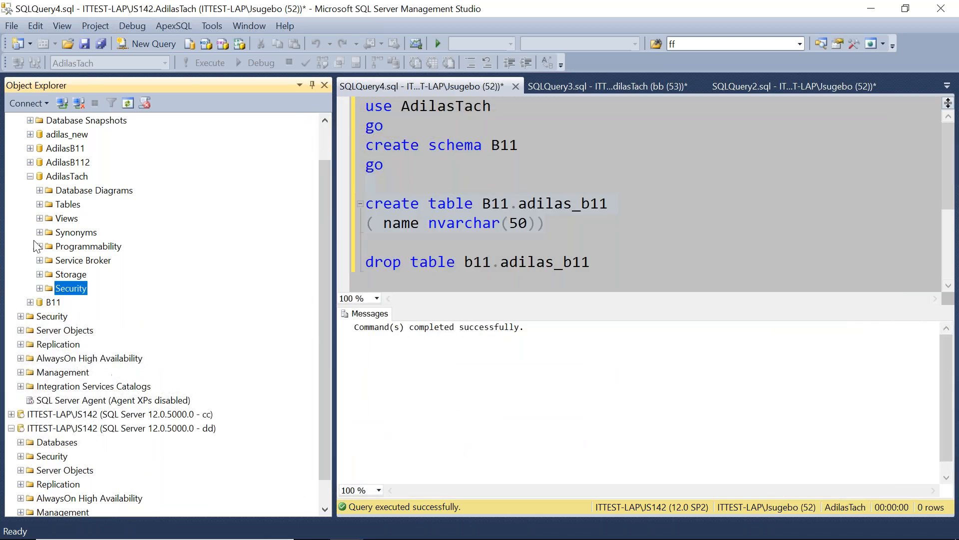
{"action": "left_click", "coordinate": [30, 176]}
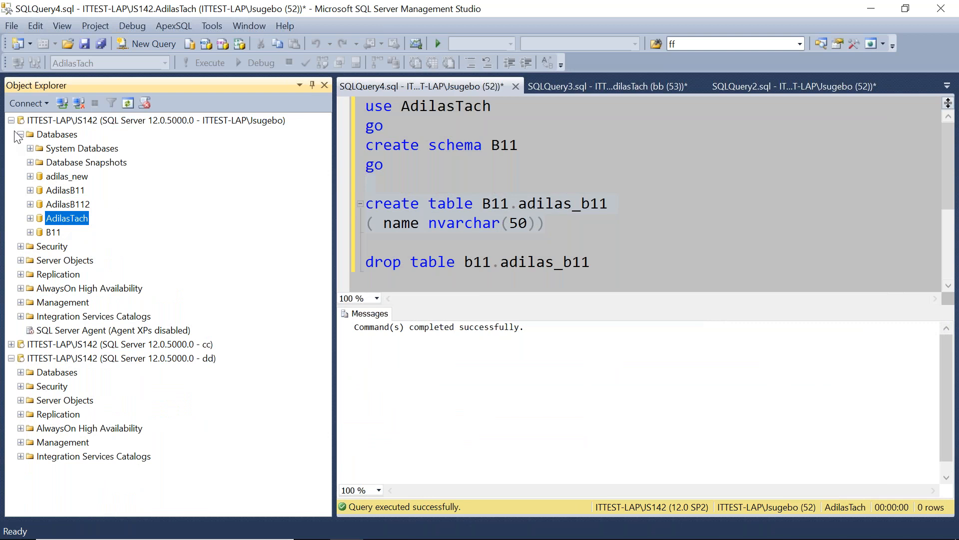
{"action": "left_click", "coordinate": [20, 135]}
{"action": "right_click", "coordinate": [56, 150]}
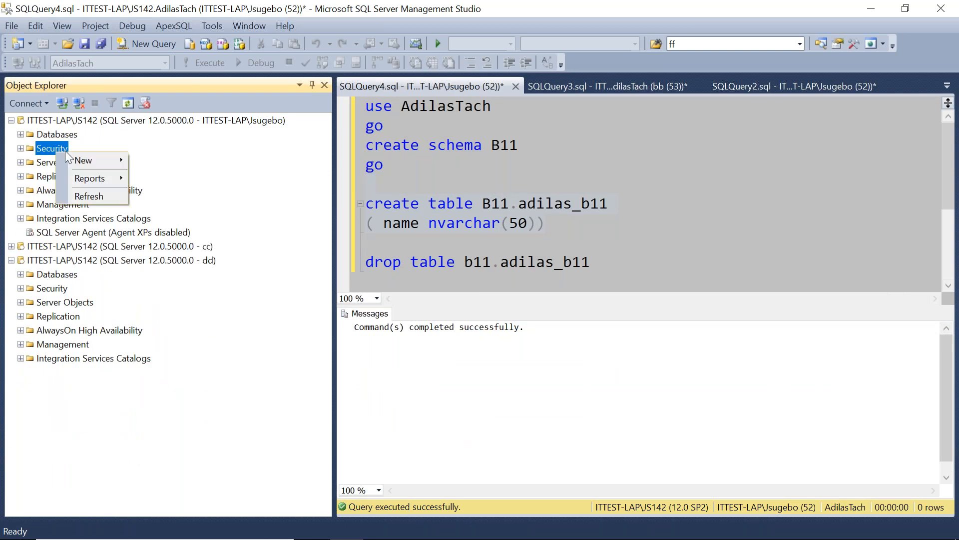
{"action": "mouse_move", "coordinate": [92, 160]}
{"action": "left_click", "coordinate": [154, 161]}
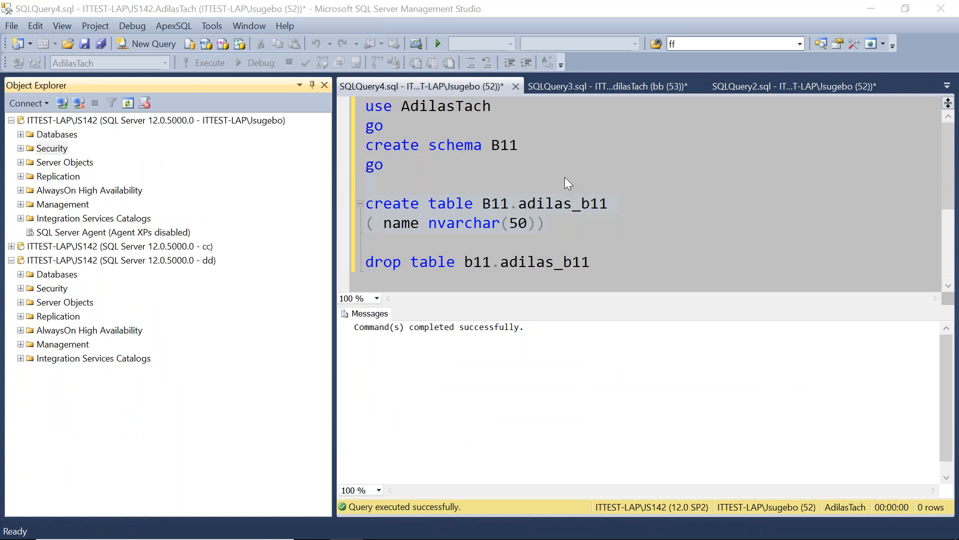
{"action": "type", "text": "d"}
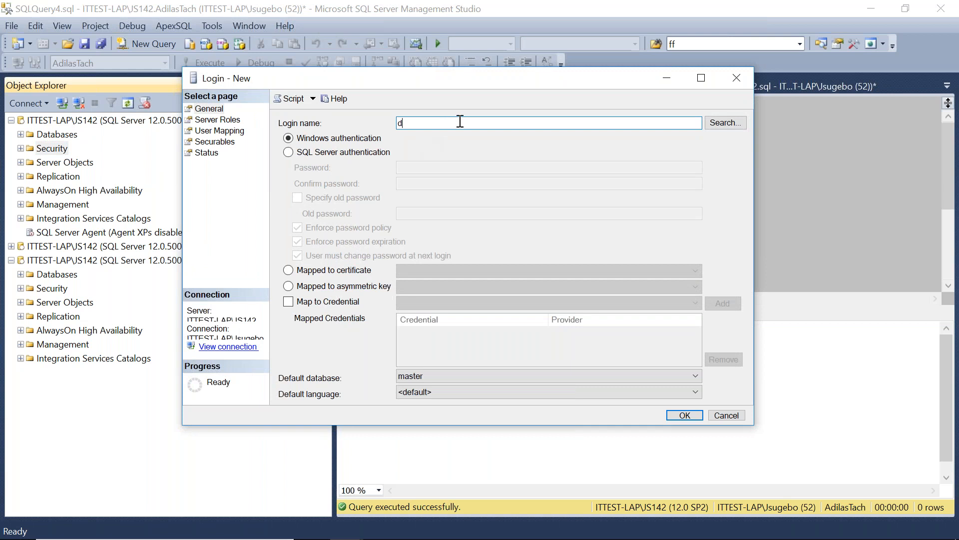
{"action": "type", "text": "ee"}
{"action": "left_click", "coordinate": [290, 152]}
{"action": "left_click", "coordinate": [428, 167]}
{"action": "type", "text": "ee"}
{"action": "left_click", "coordinate": [403, 183]}
{"action": "type", "text": "ee"}
{"action": "left_click", "coordinate": [297, 228]}
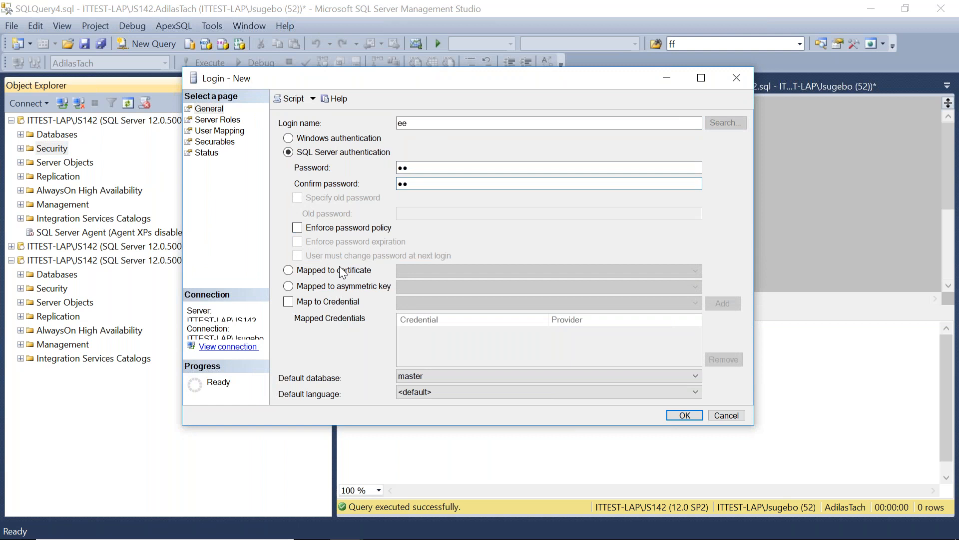
Map login ee to the AdilasTach database with membership in the RW role, and create the login.
{"action": "left_click", "coordinate": [219, 131]}
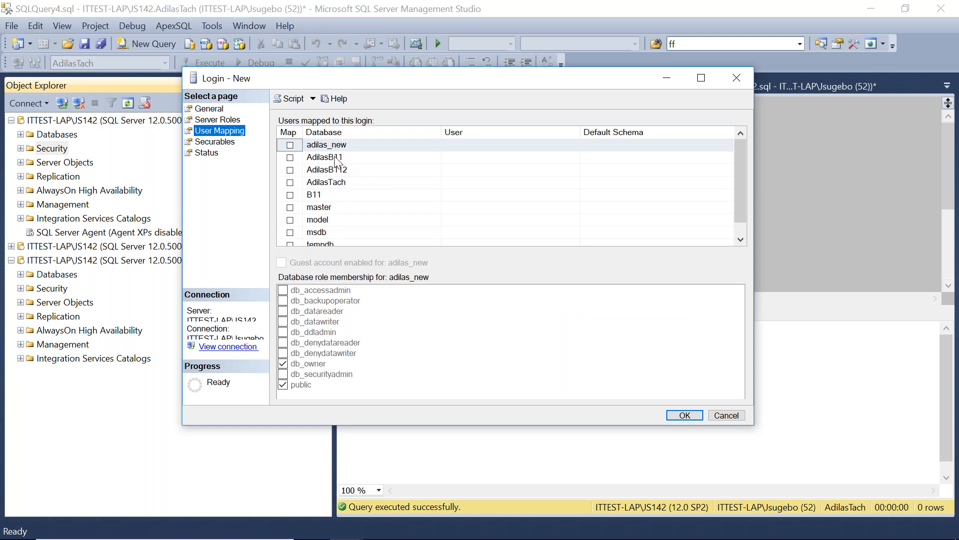
{"action": "left_click", "coordinate": [334, 183]}
{"action": "left_click", "coordinate": [290, 182]}
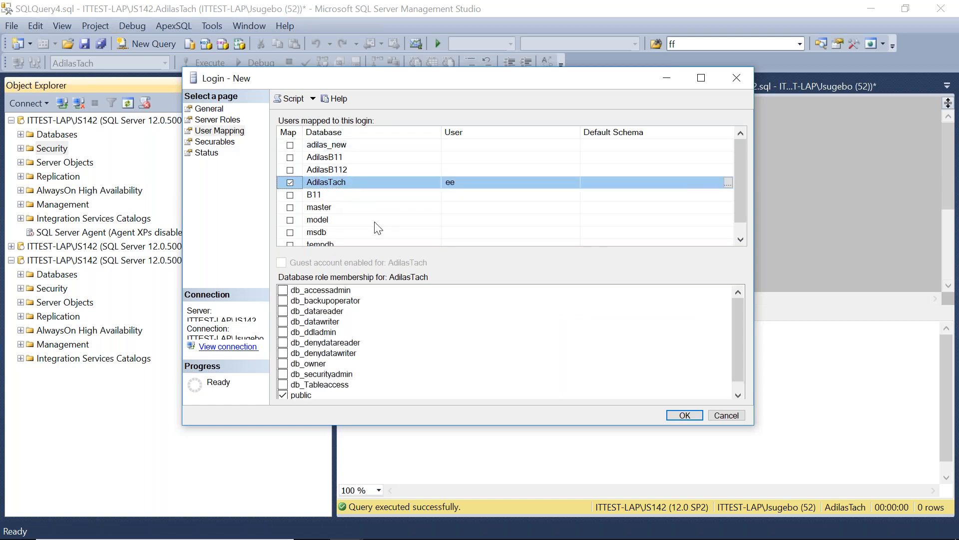
{"action": "scroll", "coordinate": [736, 331], "scroll_direction": "down", "scroll_amount": 1}
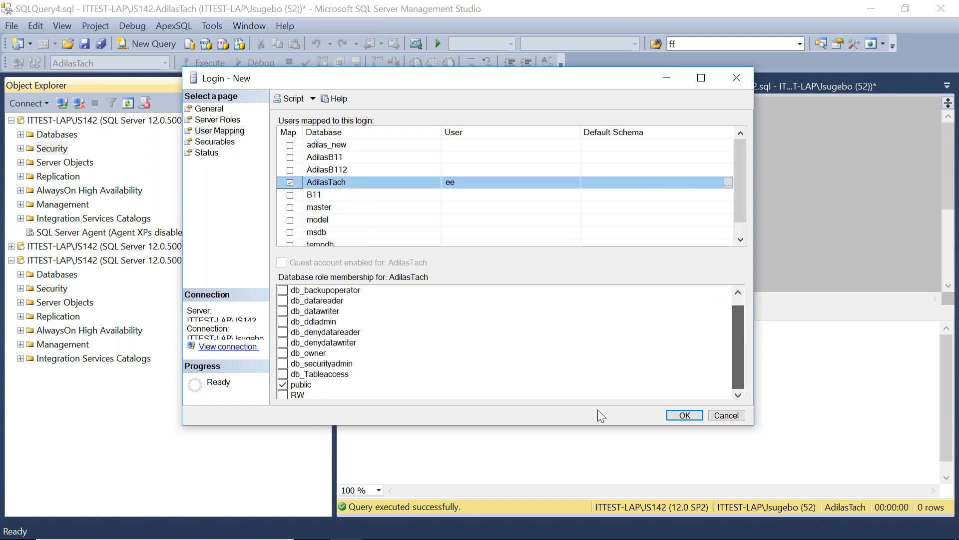
{"action": "left_click", "coordinate": [282, 396]}
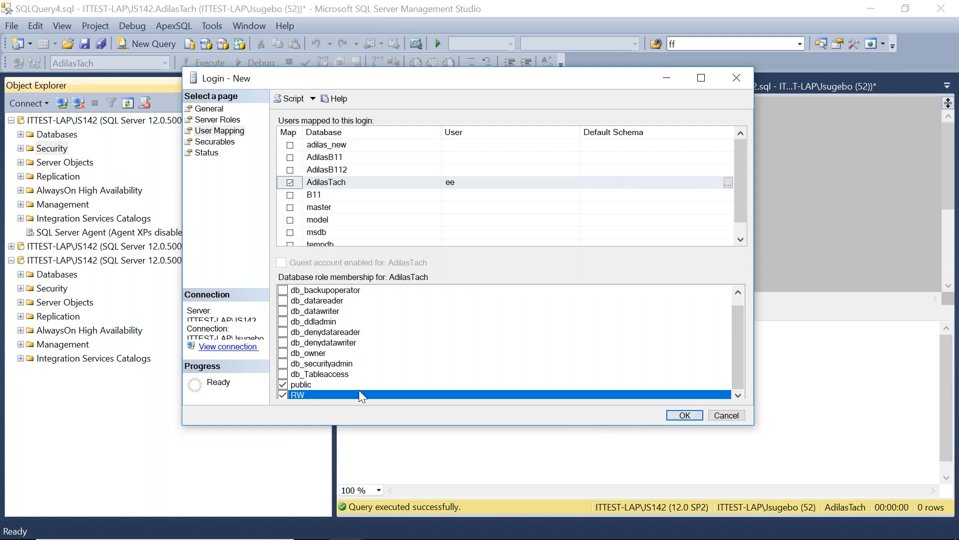
{"action": "left_click", "coordinate": [685, 416]}
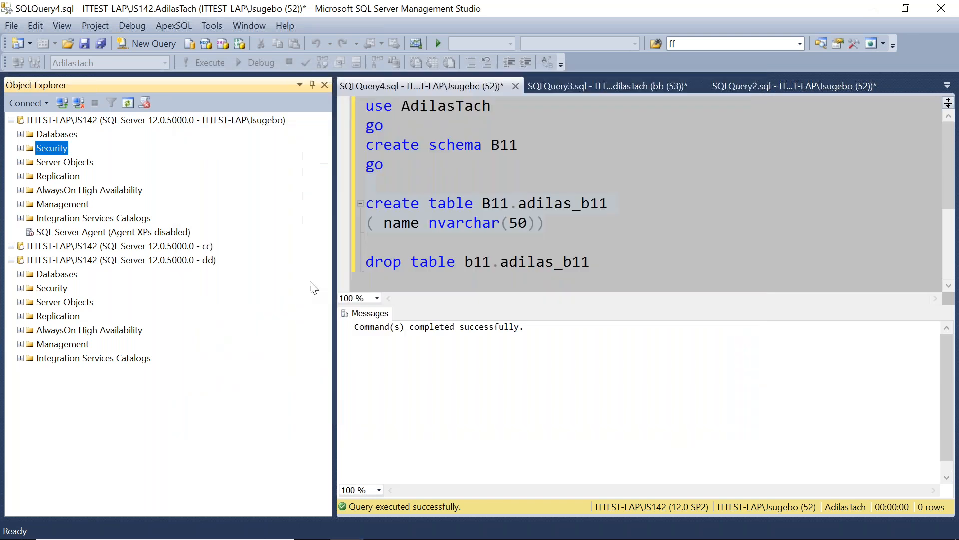
Try to connect a new Object Explorer connection as login ee with its password.
{"action": "left_click", "coordinate": [62, 104]}
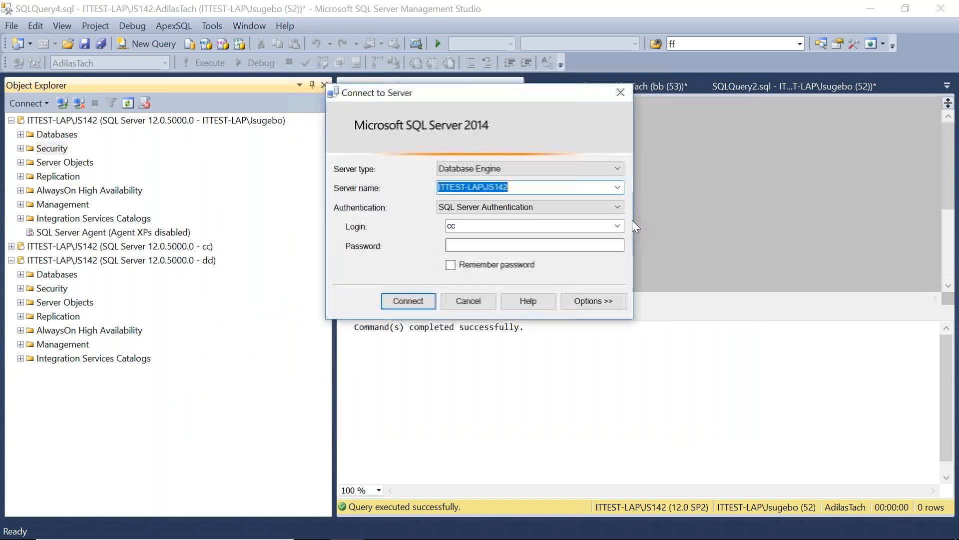
{"action": "type", "text": "eee"}
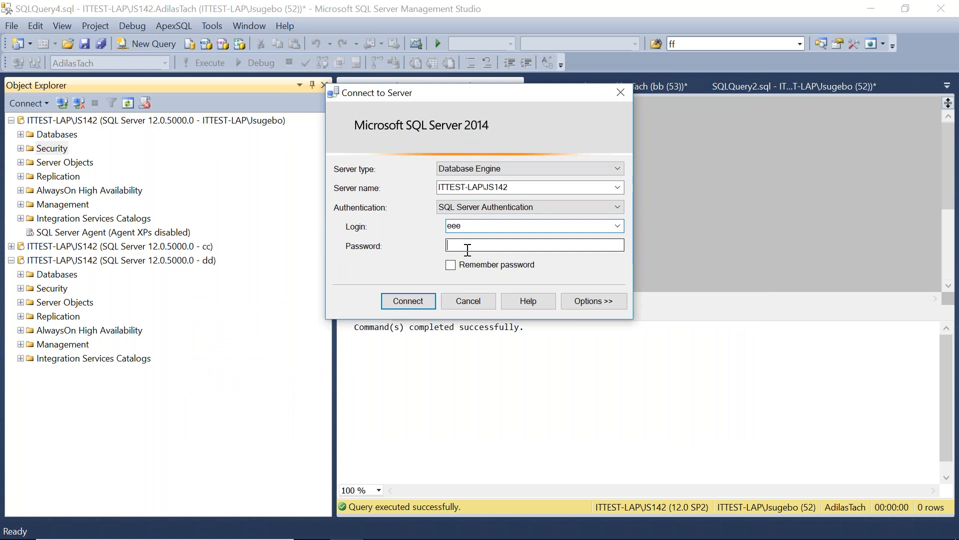
{"action": "left_click", "coordinate": [467, 246]}
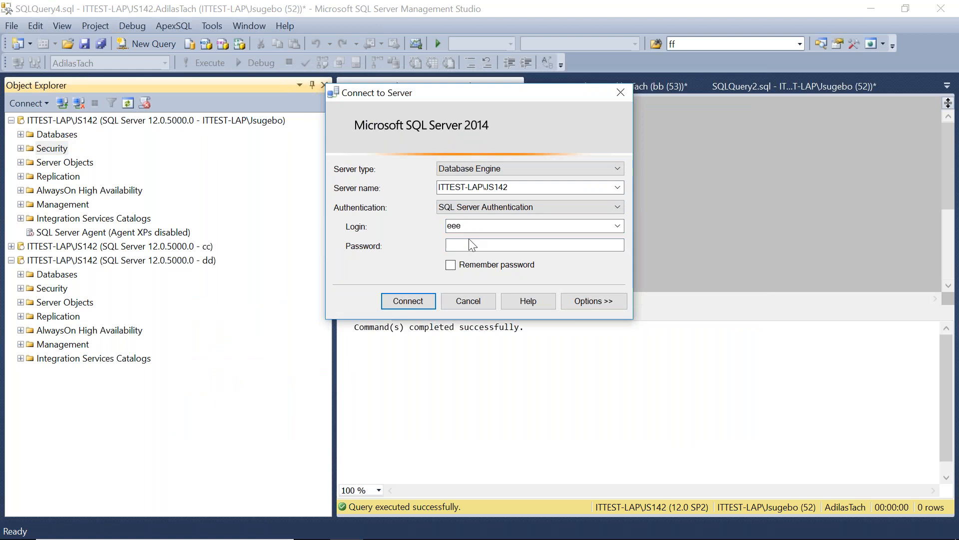
{"action": "left_click", "coordinate": [472, 226]}
{"action": "type", "text": "ee"}
{"action": "key", "text": "Tab"}
{"action": "type", "text": "ee"}
{"action": "left_click", "coordinate": [408, 300]}
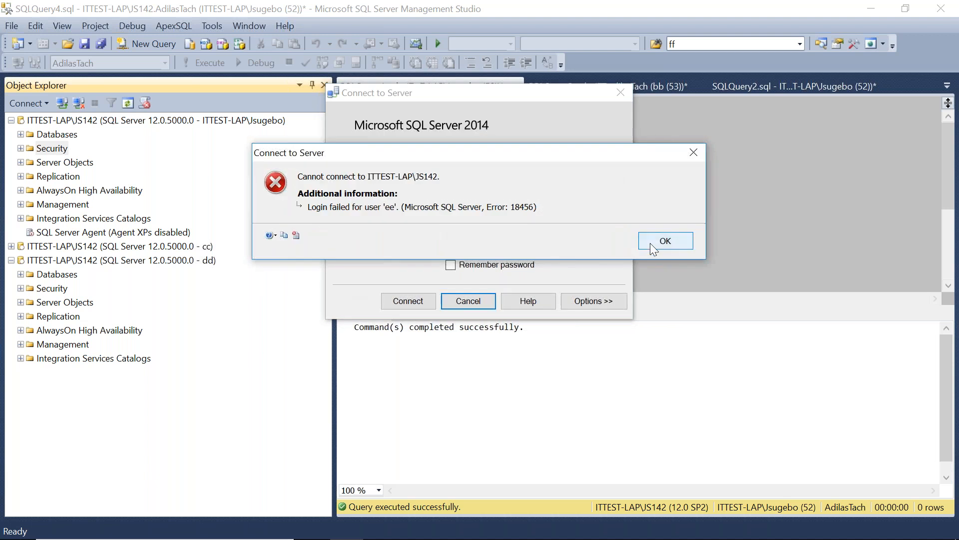
{"action": "left_click", "coordinate": [666, 241]}
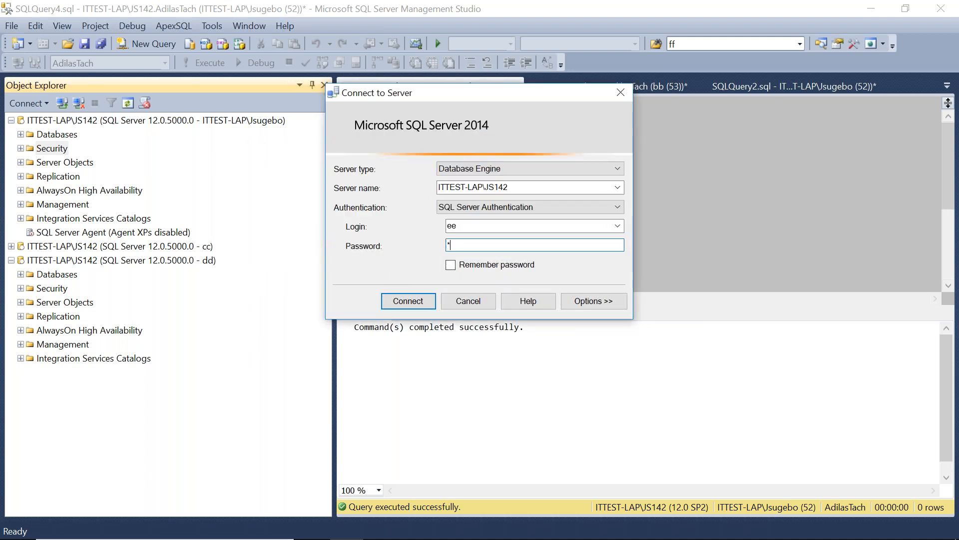
Retry the ee connection after re-entering the password, then close the connection dialog.
{"action": "left_click", "coordinate": [407, 301]}
{"action": "left_click", "coordinate": [668, 241]}
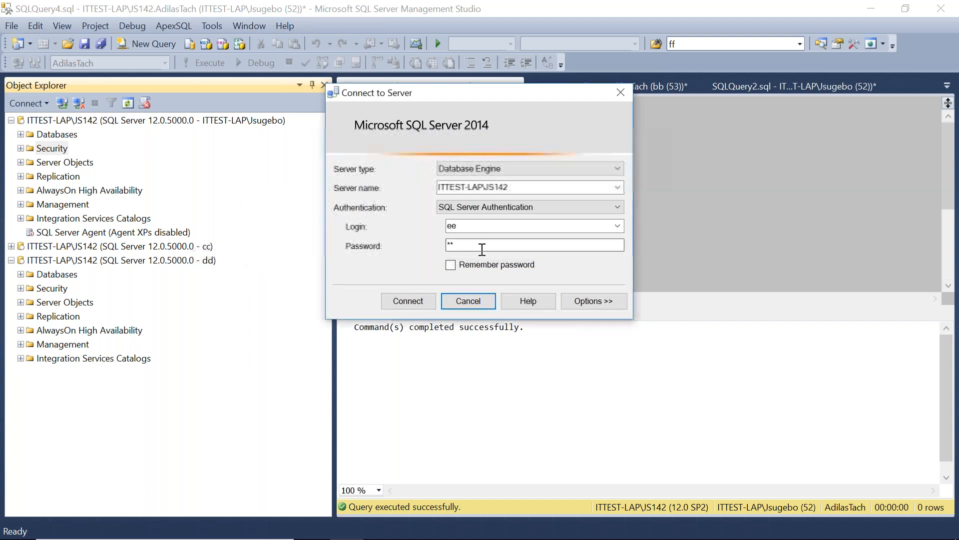
{"action": "key", "text": "Caps_Lock"}
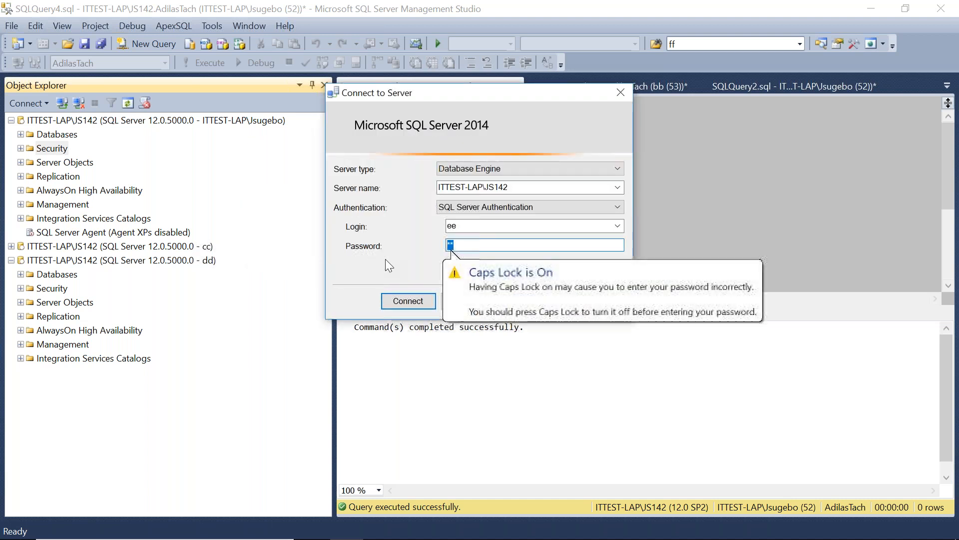
{"action": "key", "text": "Caps_Lock"}
{"action": "type", "text": "ee"}
{"action": "left_click", "coordinate": [411, 302]}
{"action": "left_click", "coordinate": [650, 241]}
{"action": "left_click", "coordinate": [621, 91]}
Reset login ee's password and confirmation in its login properties and save.
{"action": "left_click", "coordinate": [21, 148]}
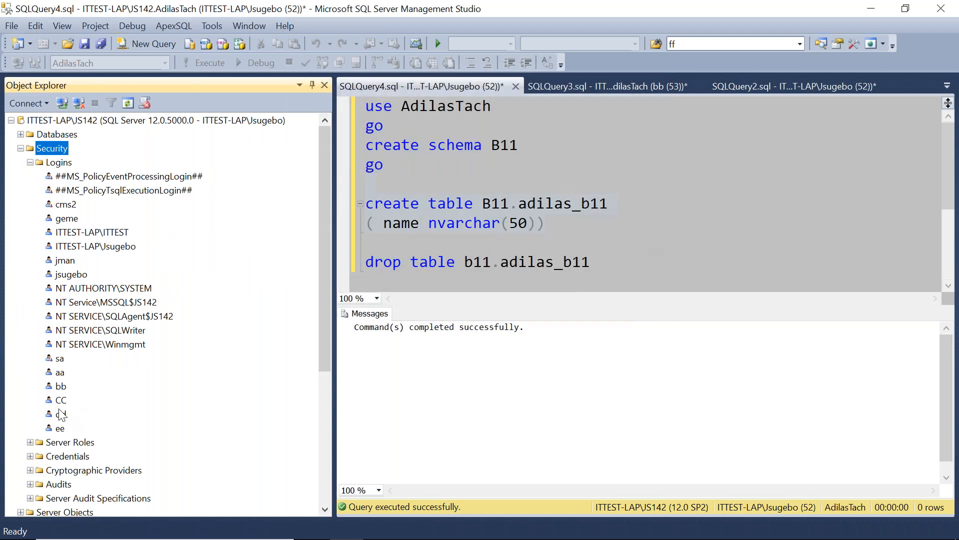
{"action": "right_click", "coordinate": [59, 429]}
{"action": "left_click", "coordinate": [98, 530]}
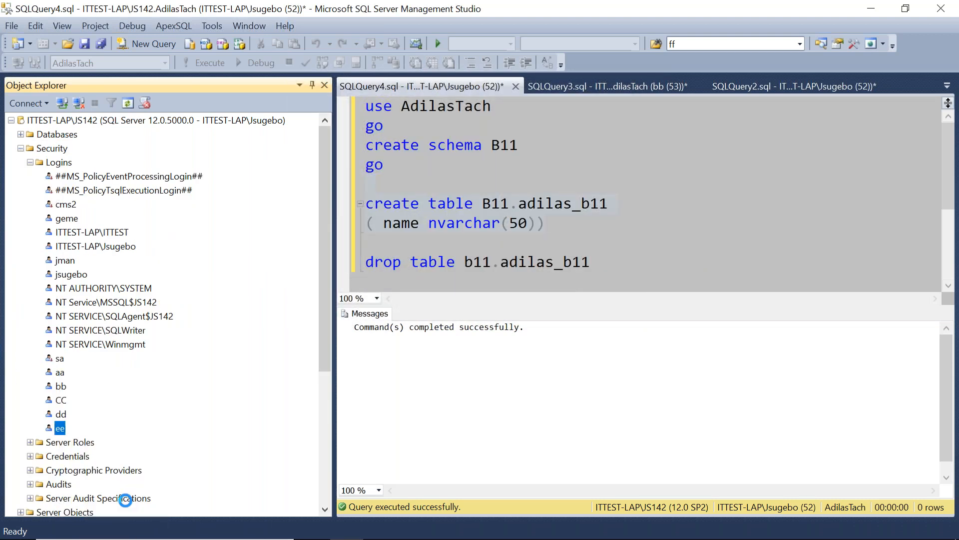
{"action": "left_click", "coordinate": [488, 168]}
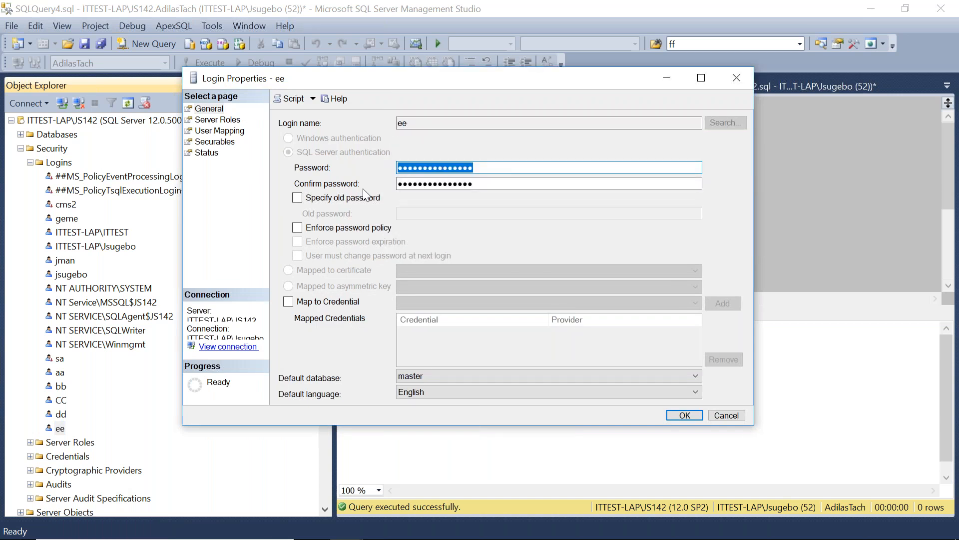
{"action": "type", "text": "ee"}
{"action": "key", "text": "Tab"}
{"action": "type", "text": "ee"}
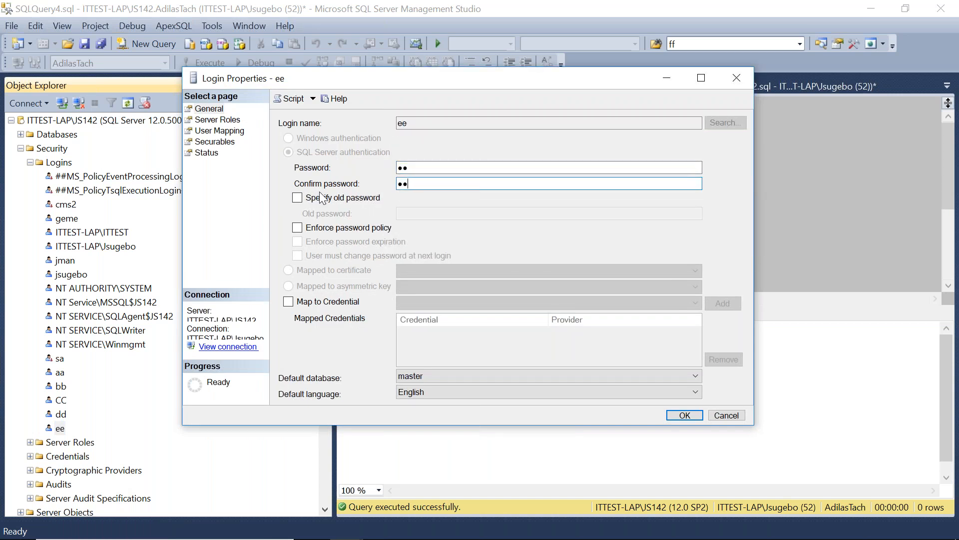
{"action": "left_click", "coordinate": [684, 415]}
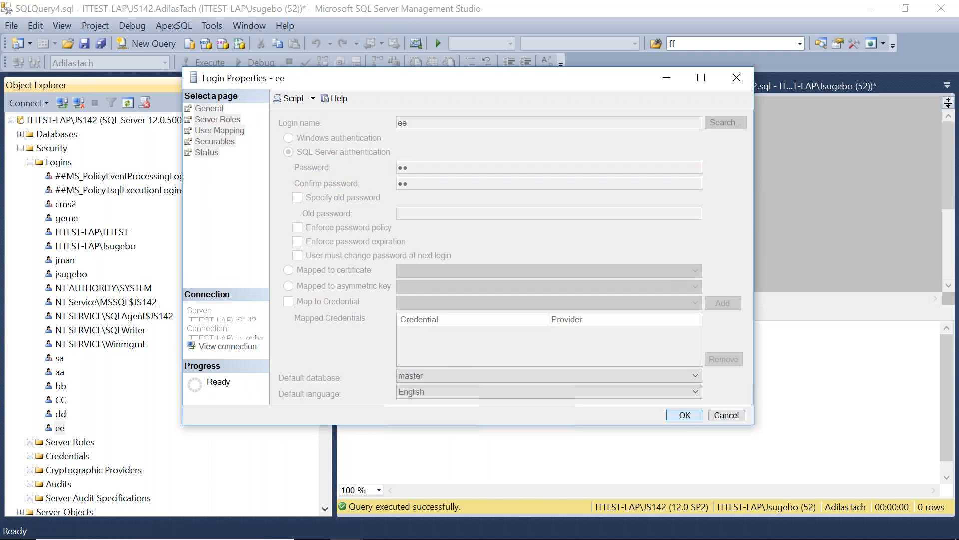
Connect to the server as login ee using SQL Server authentication and its password.
{"action": "left_click", "coordinate": [20, 148]}
{"action": "left_click", "coordinate": [11, 120]}
{"action": "double_click", "coordinate": [469, 230]}
{"action": "type", "text": "ee"}
{"action": "key", "text": "Tab"}
{"action": "type", "text": "ee"}
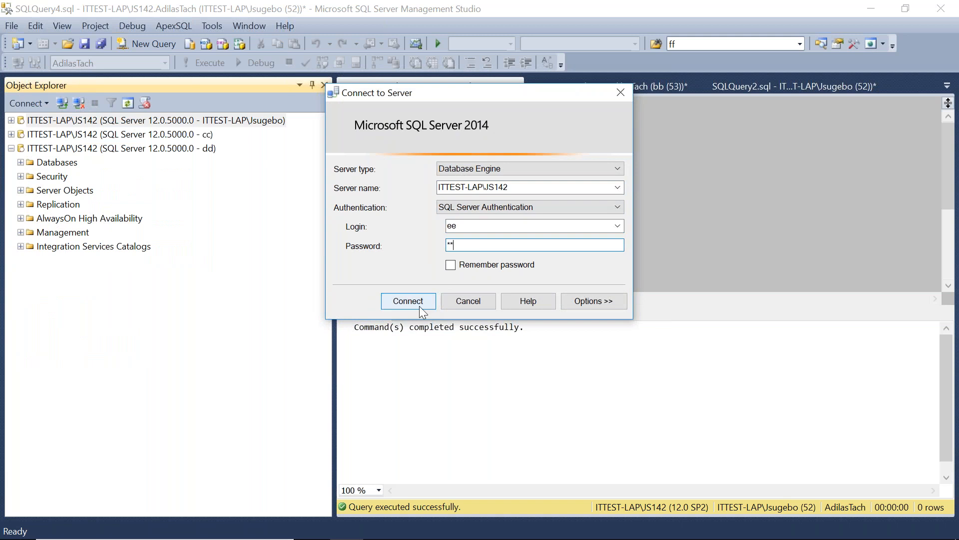
{"action": "left_click", "coordinate": [410, 302]}
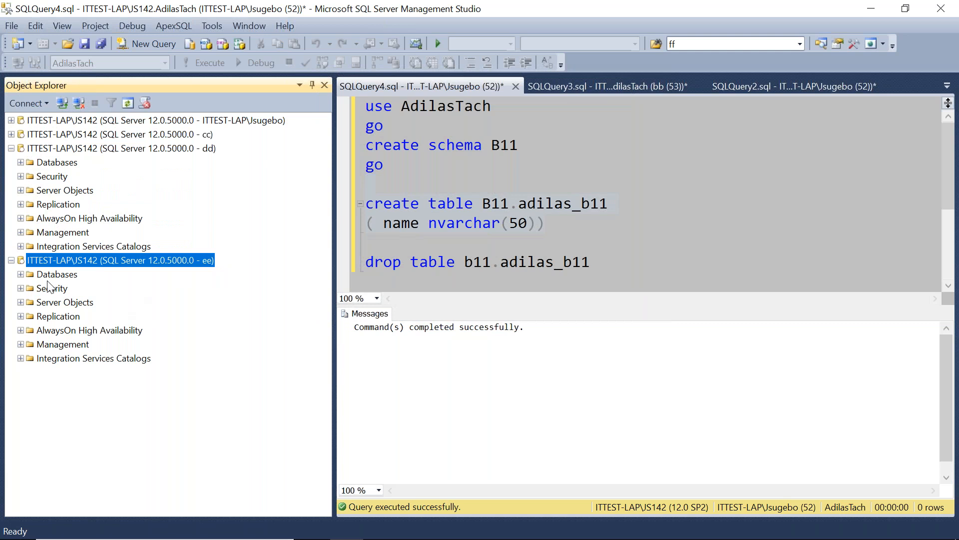
Expand the databases and AdilasTach tables under the ee connection to examine what login ee can access.
{"action": "left_click", "coordinate": [21, 274]}
{"action": "left_click", "coordinate": [30, 330]}
{"action": "left_click", "coordinate": [709, 306]}
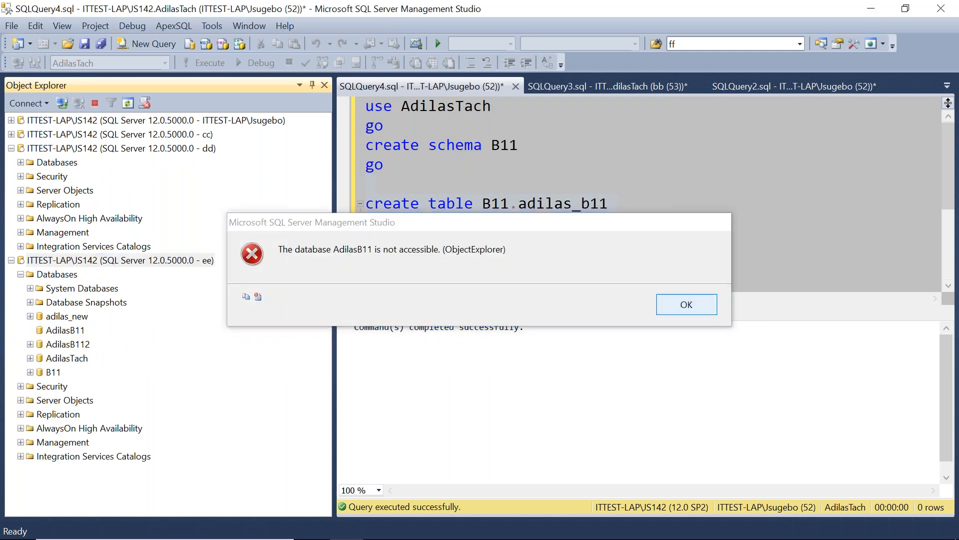
{"action": "left_click", "coordinate": [31, 358]}
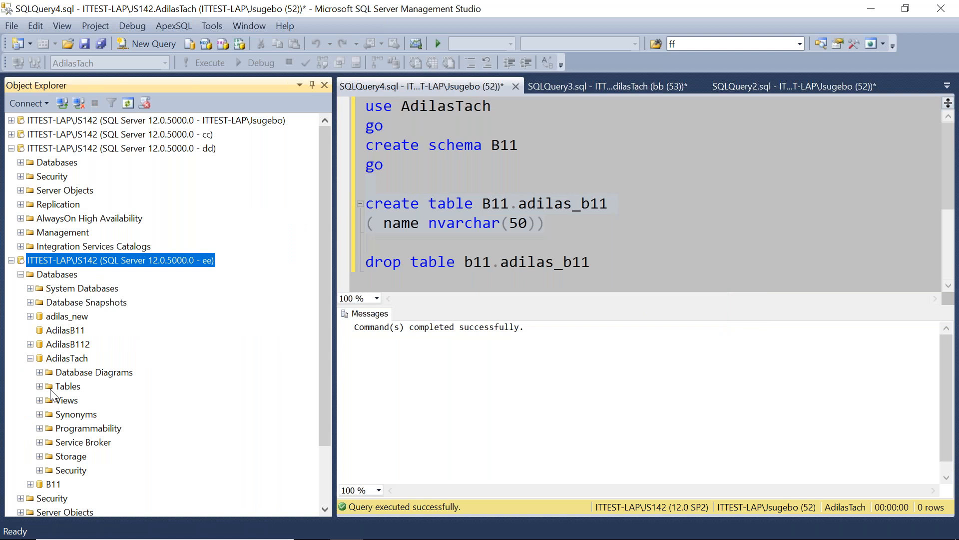
{"action": "left_click", "coordinate": [44, 387]}
{"action": "left_click", "coordinate": [93, 433]}
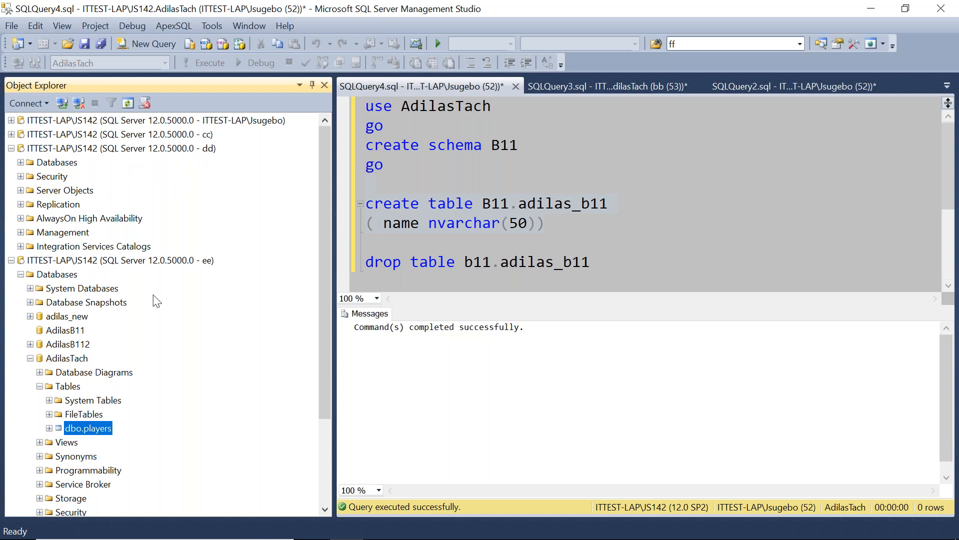
Expand the AdilasTach tables under the dd connection to compare them with what ee sees.
{"action": "left_click", "coordinate": [209, 262]}
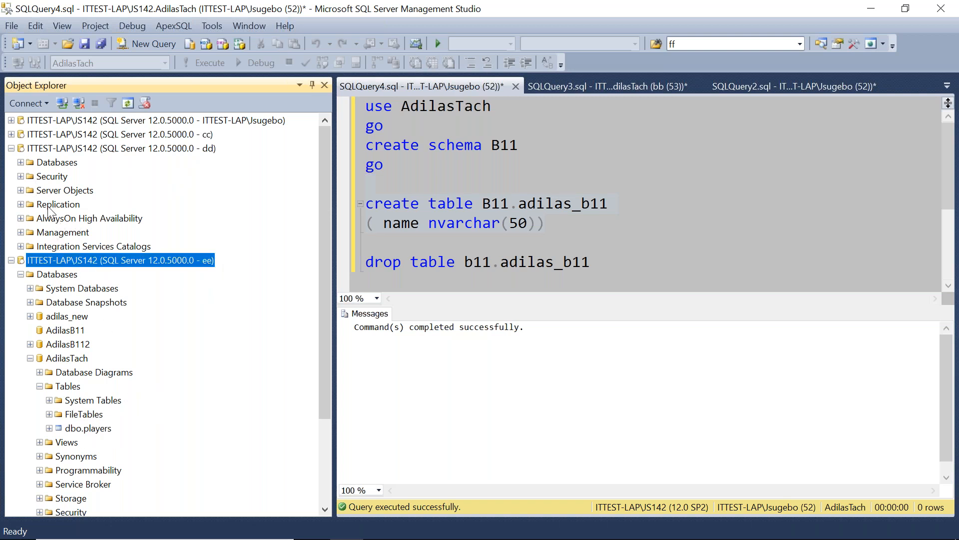
{"action": "left_click", "coordinate": [21, 162]}
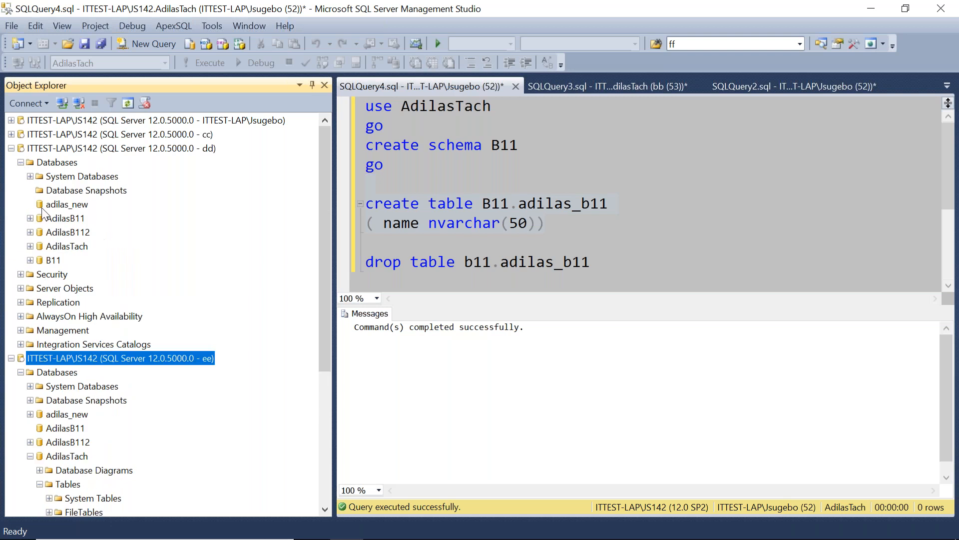
{"action": "left_click", "coordinate": [30, 247]}
{"action": "left_click", "coordinate": [39, 274]}
{"action": "left_click", "coordinate": [89, 316]}
{"action": "scroll", "coordinate": [127, 362], "scroll_direction": "down", "scroll_amount": 7}
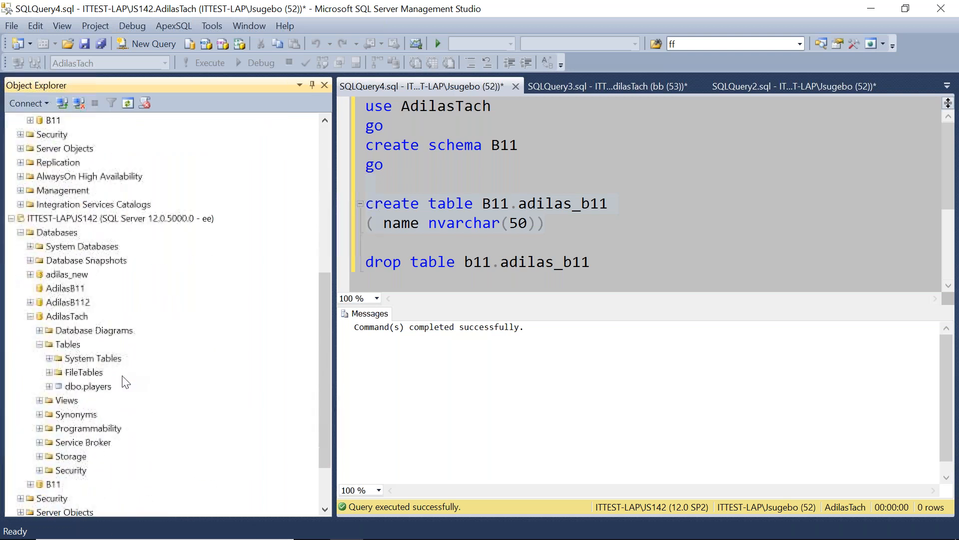
{"action": "left_click", "coordinate": [104, 387]}
{"action": "scroll", "coordinate": [131, 358], "scroll_direction": "up", "scroll_amount": 7}
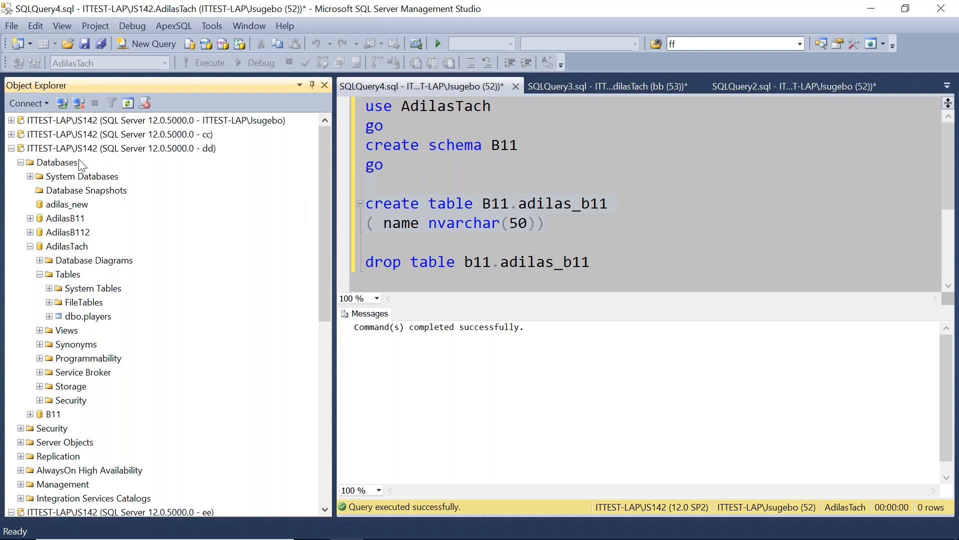
Delete the Windows login ITTEST-LAP\ITTEST from the server's Security logins, accepting the warning about associated database users.
{"action": "left_click", "coordinate": [11, 120]}
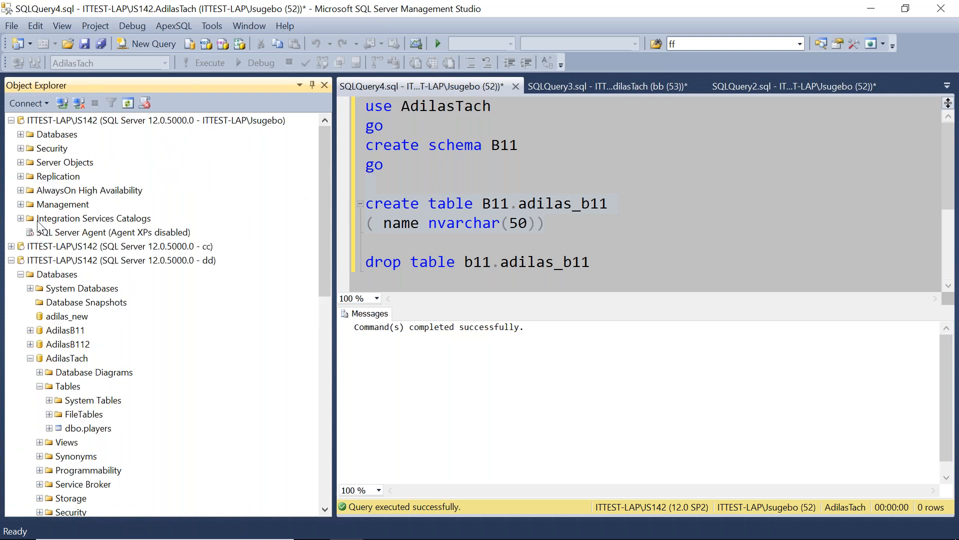
{"action": "left_click", "coordinate": [20, 149]}
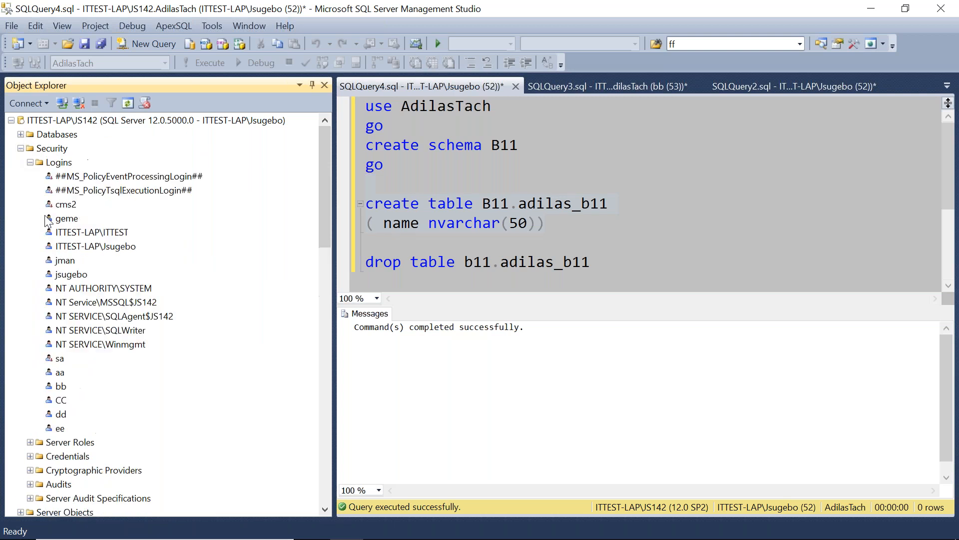
{"action": "left_click", "coordinate": [91, 233]}
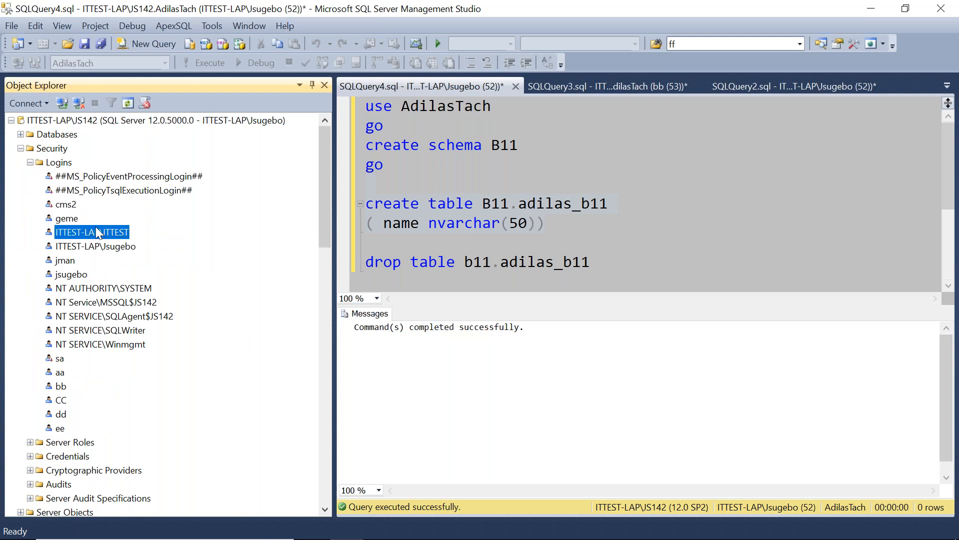
{"action": "right_click", "coordinate": [96, 232]}
{"action": "left_click", "coordinate": [130, 360]}
{"action": "left_click", "coordinate": [579, 397]}
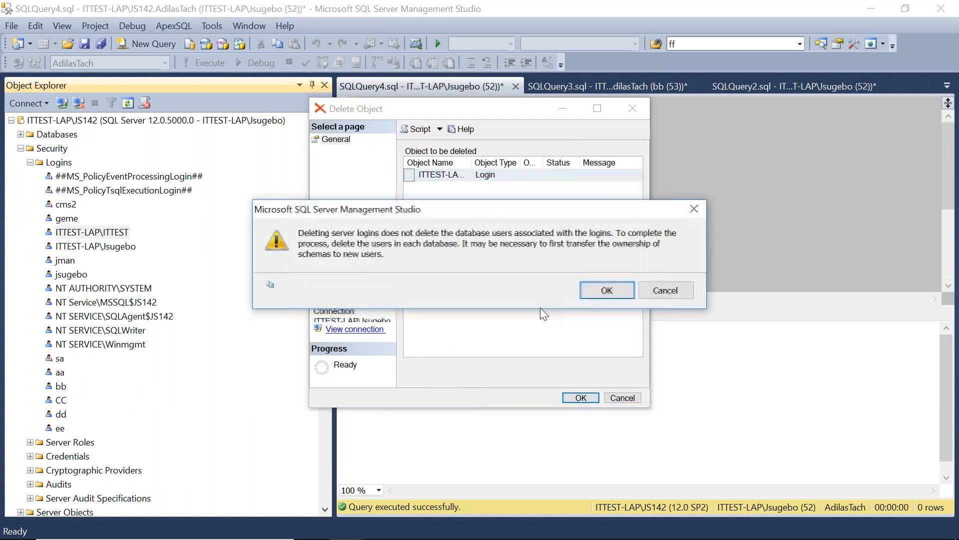
{"action": "left_click", "coordinate": [616, 290]}
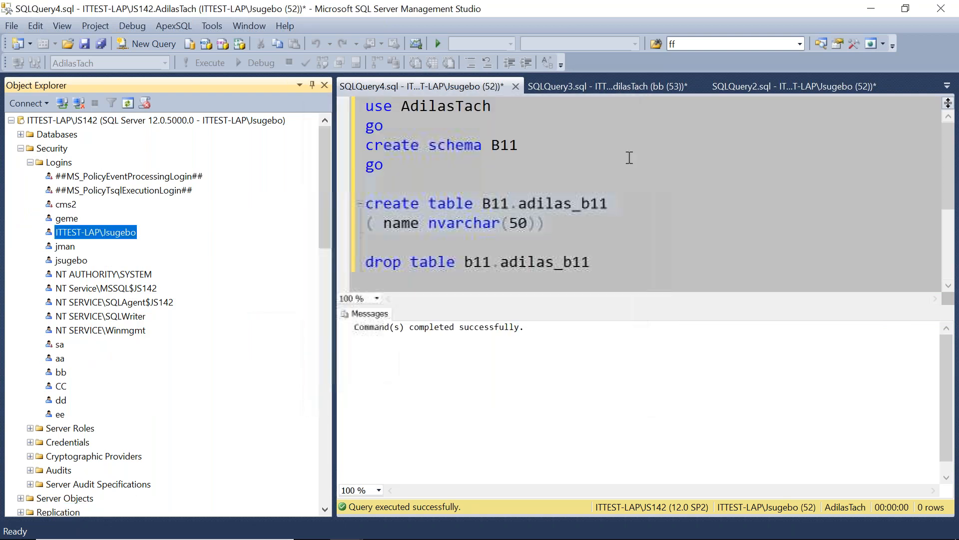
Start a new login and open the Windows user search, checking the object types and the ITTEST-LAP location.
{"action": "right_click", "coordinate": [66, 167]}
{"action": "left_click", "coordinate": [107, 171]}
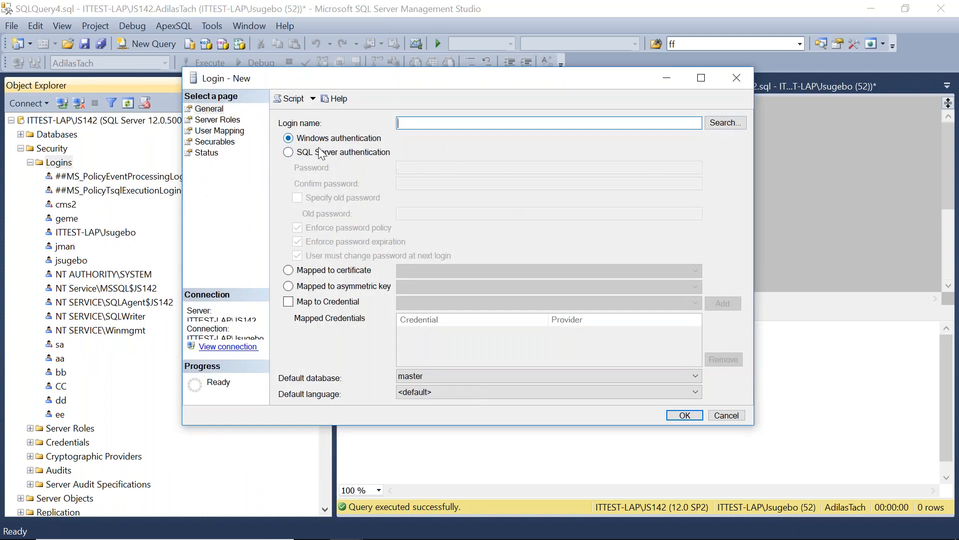
{"action": "left_click", "coordinate": [722, 123]}
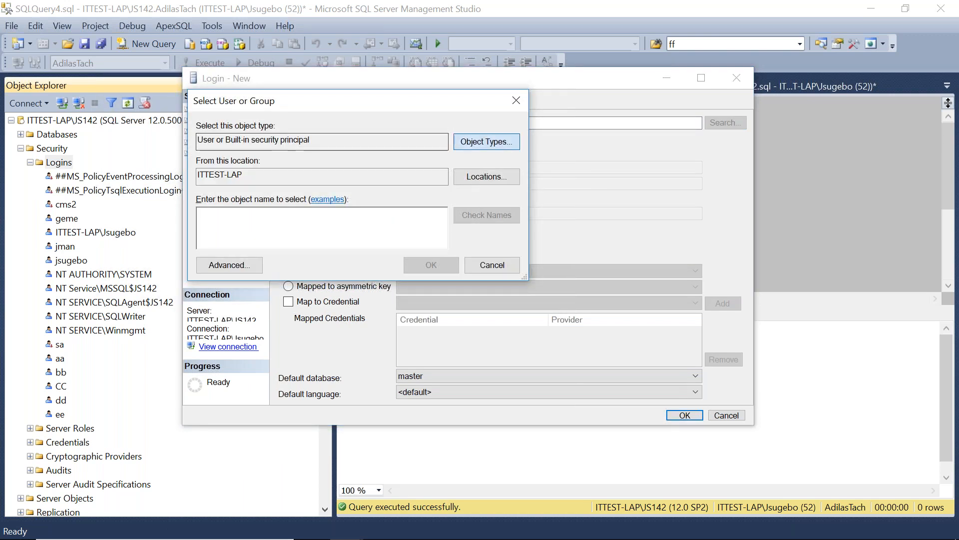
{"action": "left_click", "coordinate": [487, 142]}
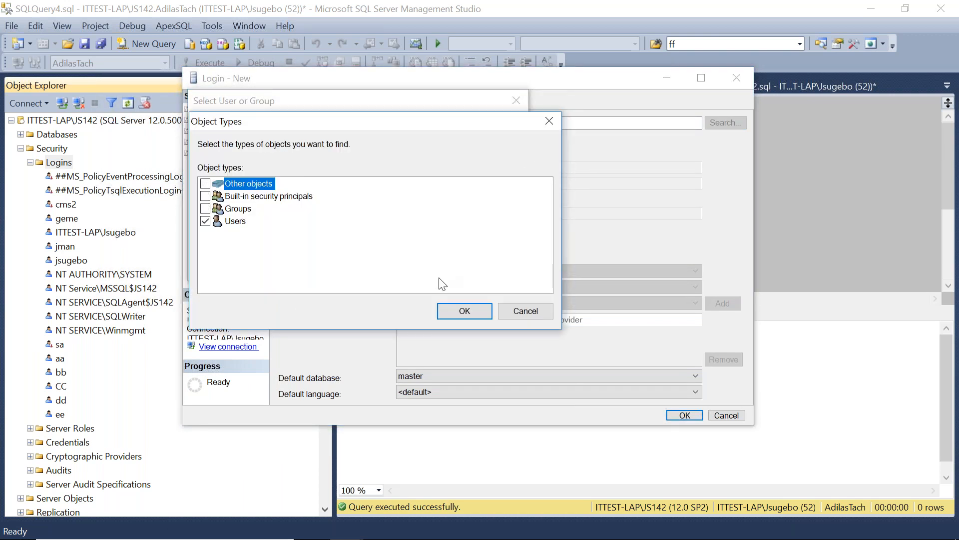
{"action": "left_click", "coordinate": [456, 310]}
{"action": "left_click", "coordinate": [214, 271]}
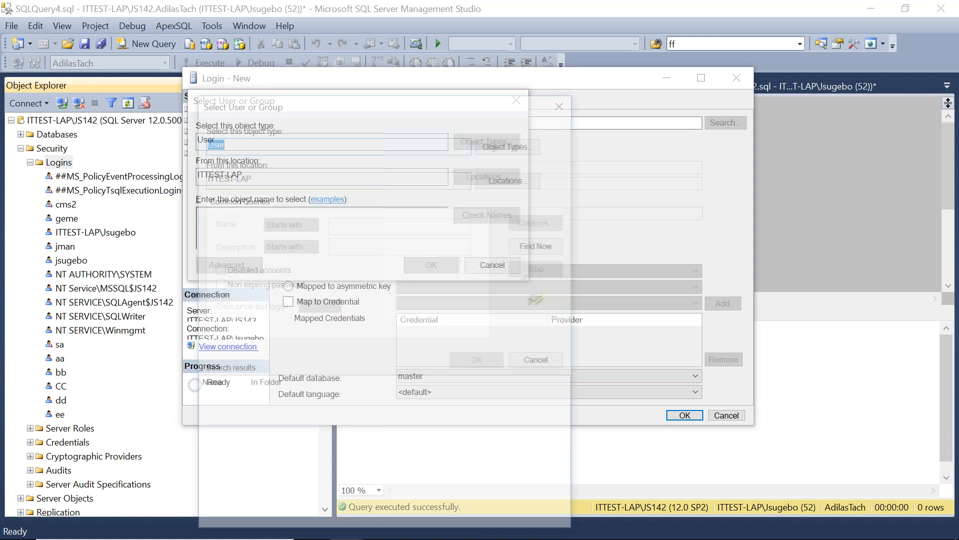
{"action": "left_click", "coordinate": [562, 106]}
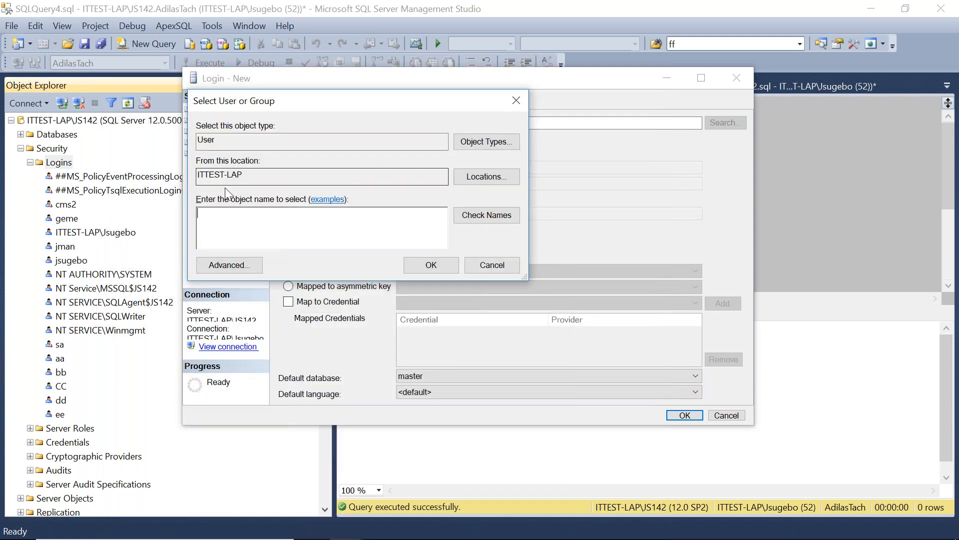
{"action": "left_click_drag", "start_coordinate": [253, 178], "coordinate": [167, 185]}
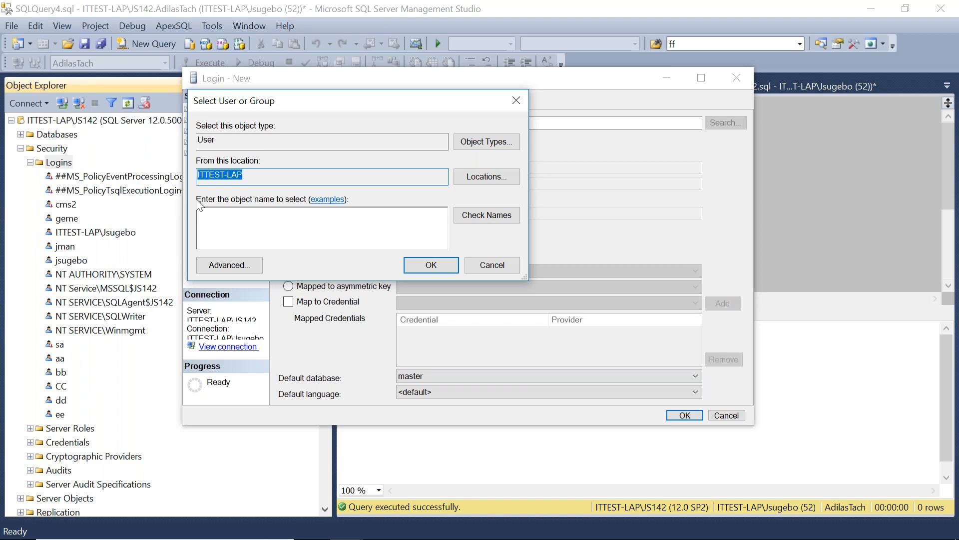
{"action": "left_click", "coordinate": [485, 177]}
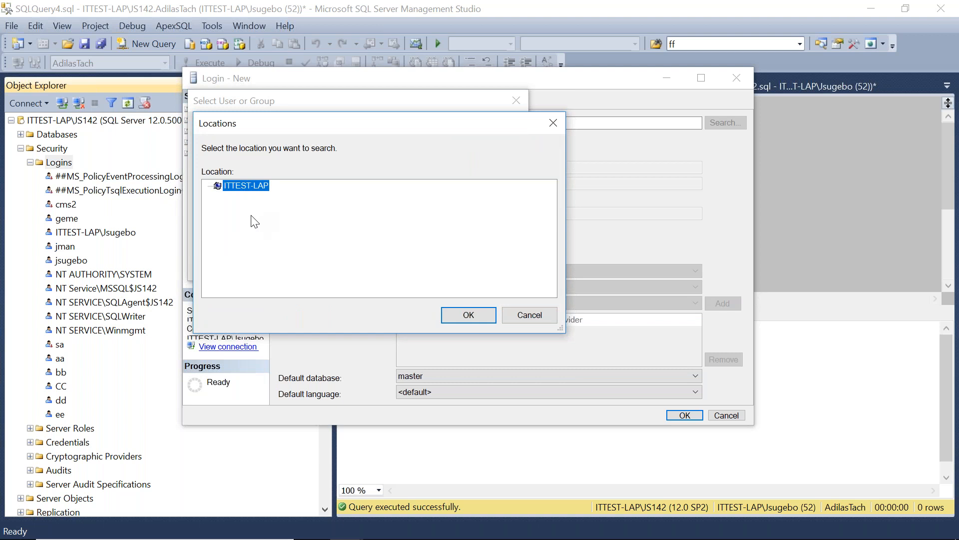
{"action": "left_click", "coordinate": [553, 123]}
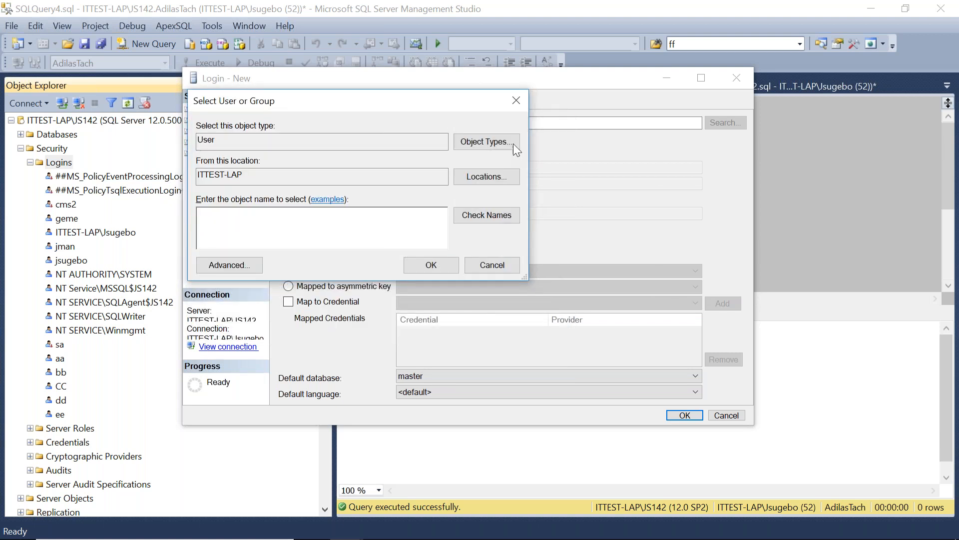
Search all local users with Find Now and pick ITTEST as the new login's Windows account.
{"action": "left_click", "coordinate": [226, 265]}
{"action": "left_click", "coordinate": [545, 244]}
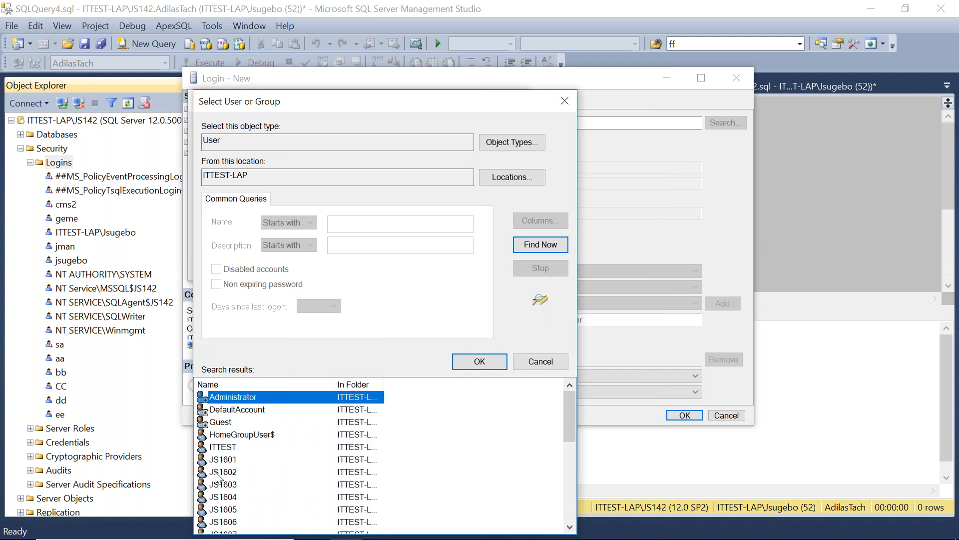
{"action": "left_click", "coordinate": [225, 448]}
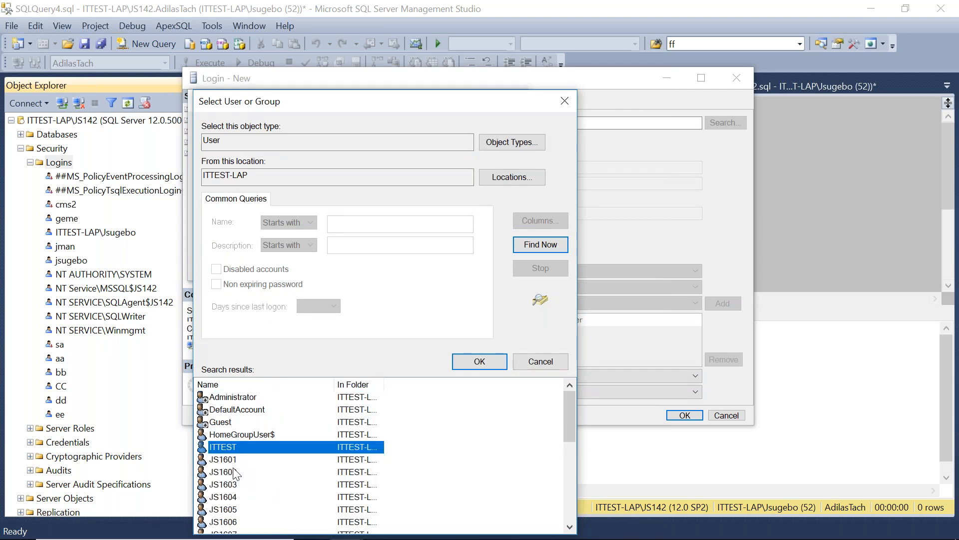
{"action": "left_click", "coordinate": [472, 363]}
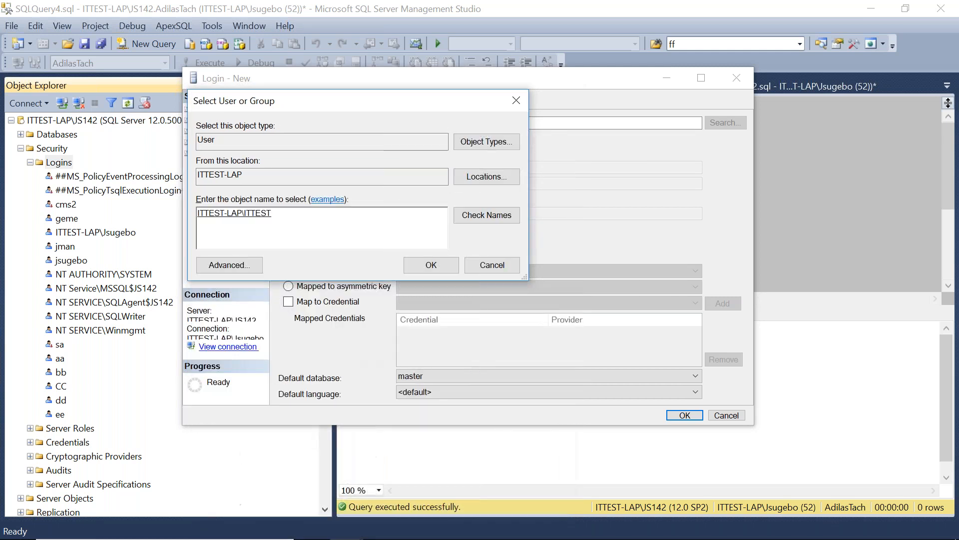
{"action": "left_click", "coordinate": [406, 266]}
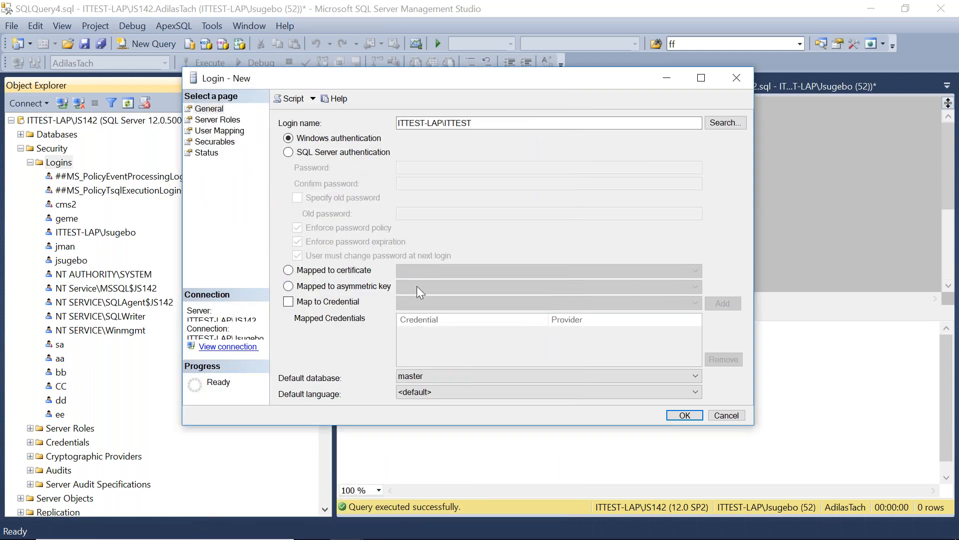
Give the new ITTEST-LAP\ITTEST login the sysadmin server role and create it.
{"action": "left_click", "coordinate": [216, 121]}
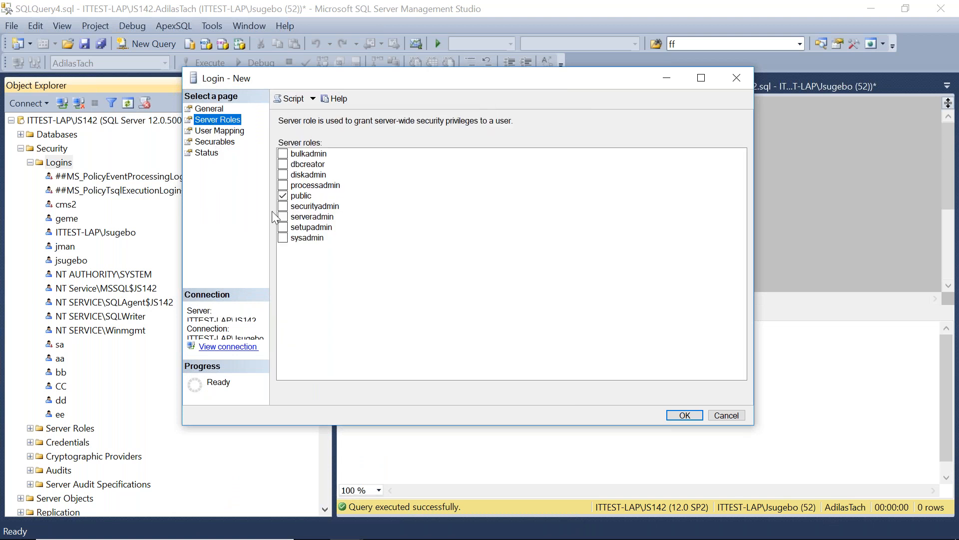
{"action": "left_click", "coordinate": [283, 238]}
{"action": "left_click", "coordinate": [695, 413]}
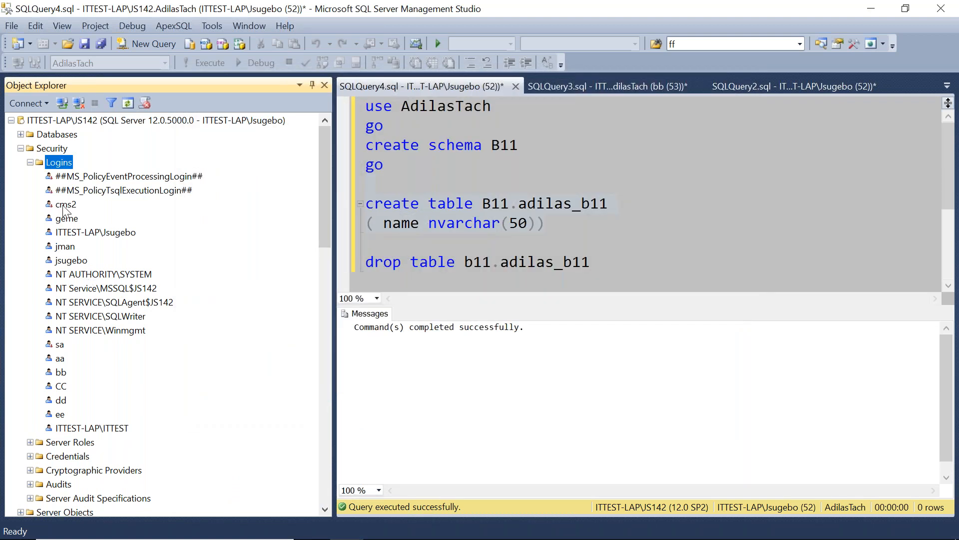
Refresh the logins list and select the recreated ITTEST-LAP\ITTEST login.
{"action": "right_click", "coordinate": [64, 165]}
{"action": "left_click", "coordinate": [98, 241]}
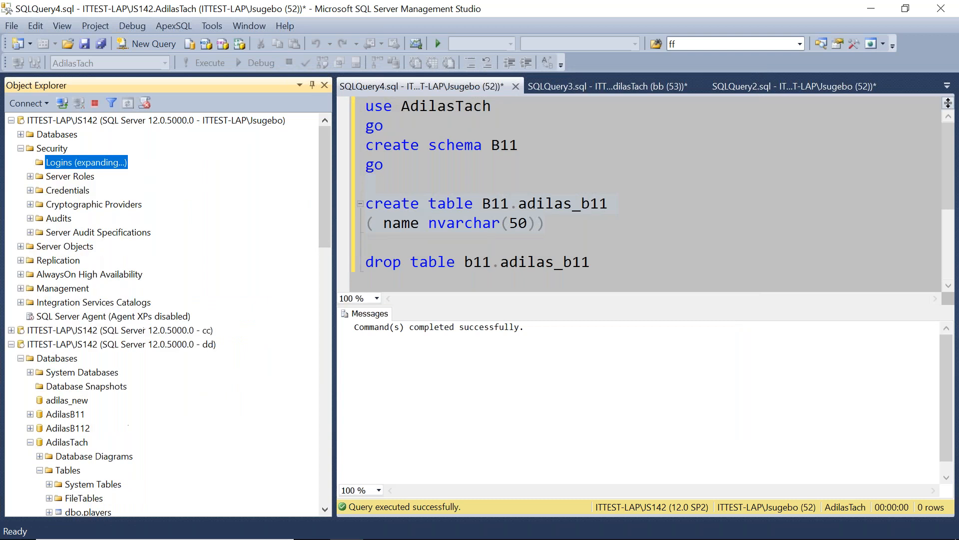
{"action": "left_click", "coordinate": [89, 302]}
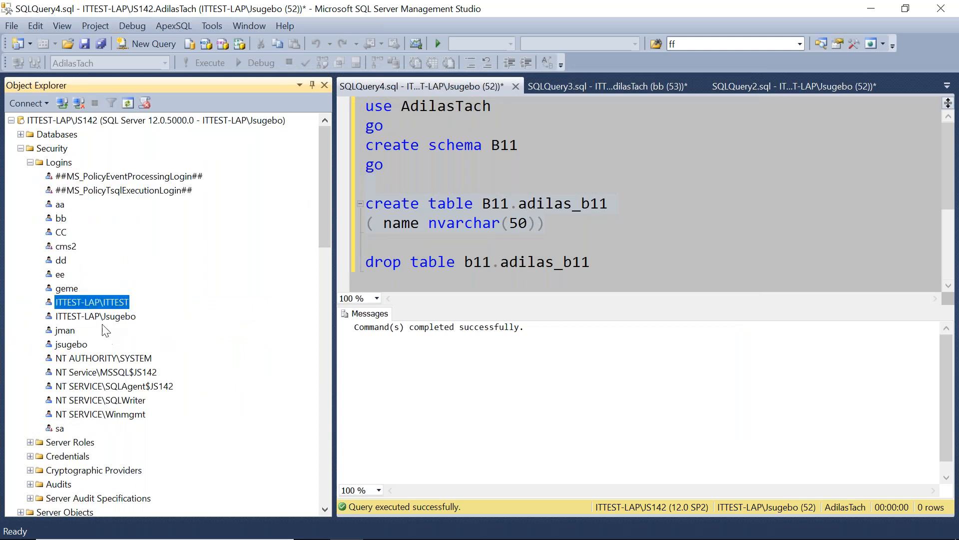
Collapse the Object Explorer tree down to the four server connections.
{"action": "left_click", "coordinate": [30, 162]}
{"action": "left_click", "coordinate": [21, 148]}
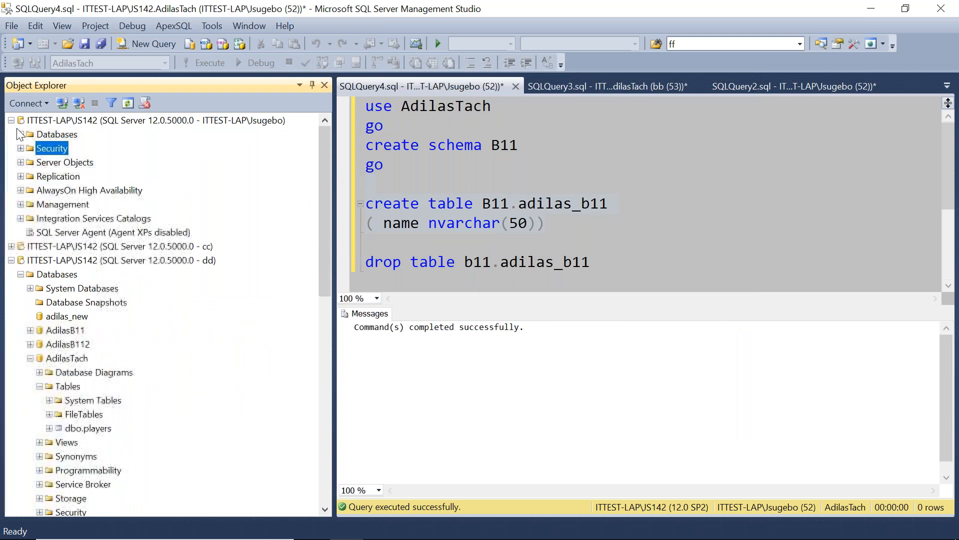
{"action": "left_click", "coordinate": [21, 274]}
{"action": "left_click", "coordinate": [12, 260]}
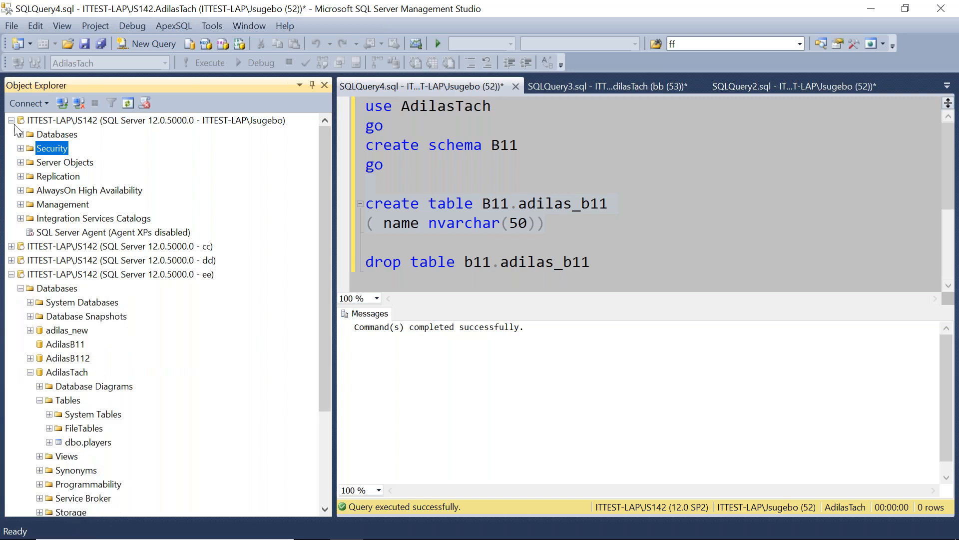
{"action": "left_click", "coordinate": [11, 120]}
{"action": "left_click", "coordinate": [30, 261]}
{"action": "left_click", "coordinate": [20, 176]}
{"action": "left_click", "coordinate": [11, 162]}
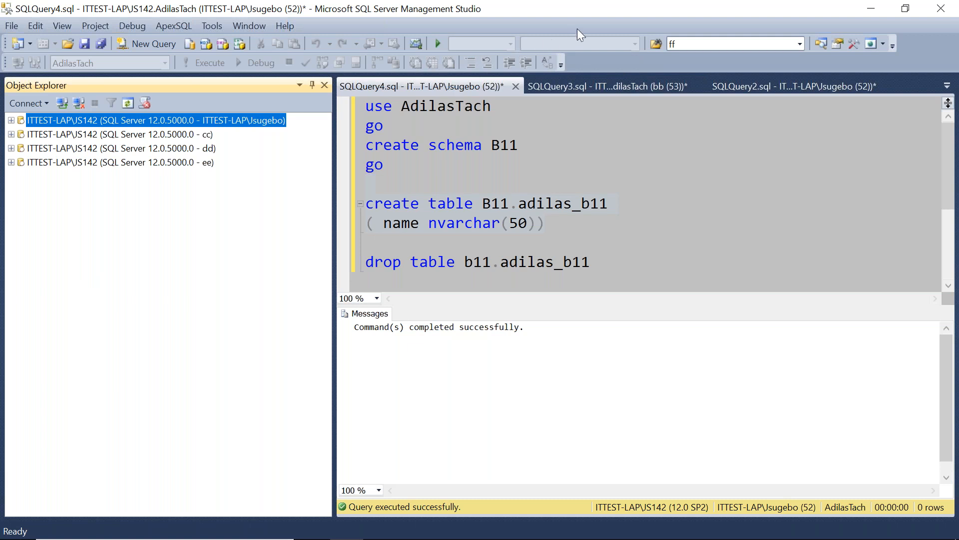
{"action": "left_click", "coordinate": [639, 18]}
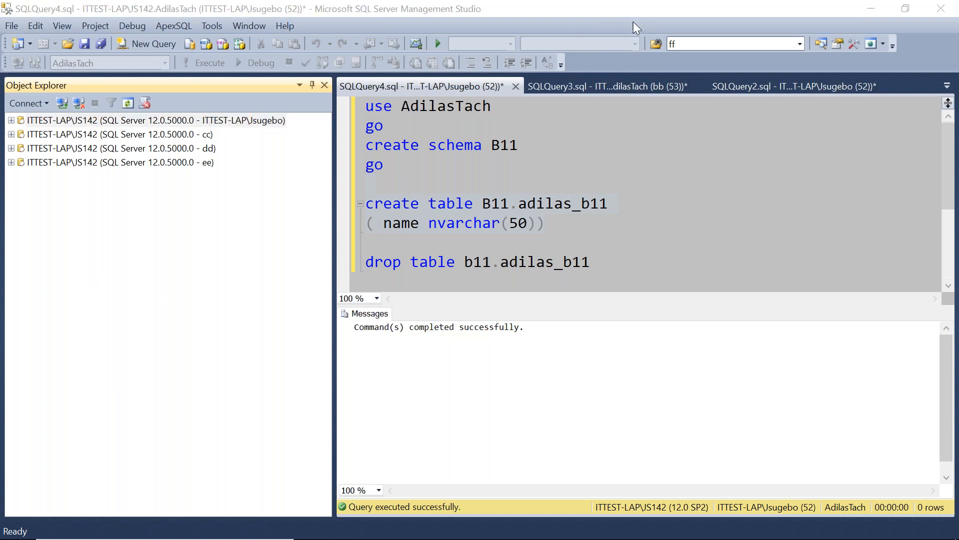